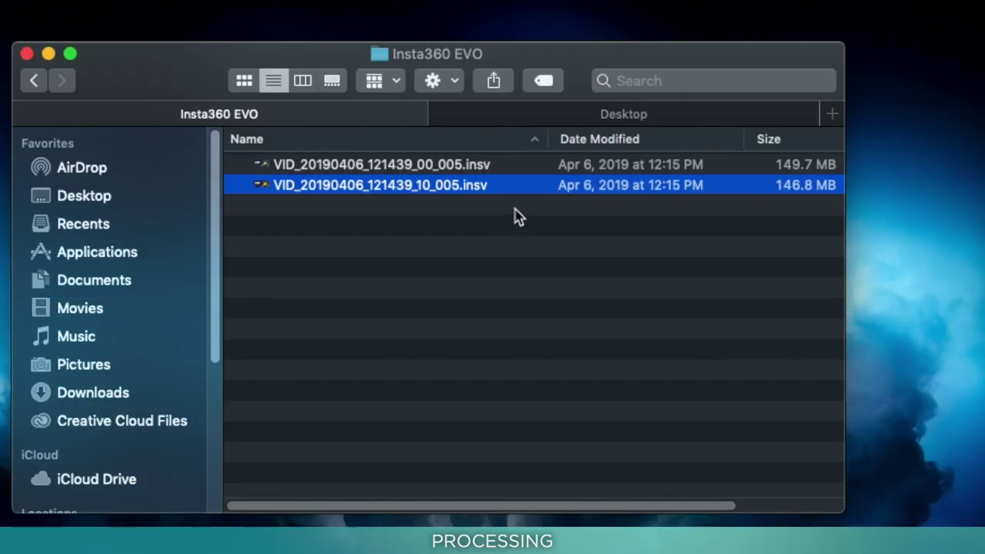
- Quick Look preview the selected second .insv camera clip in Finder
{"action": "key", "text": "space"}
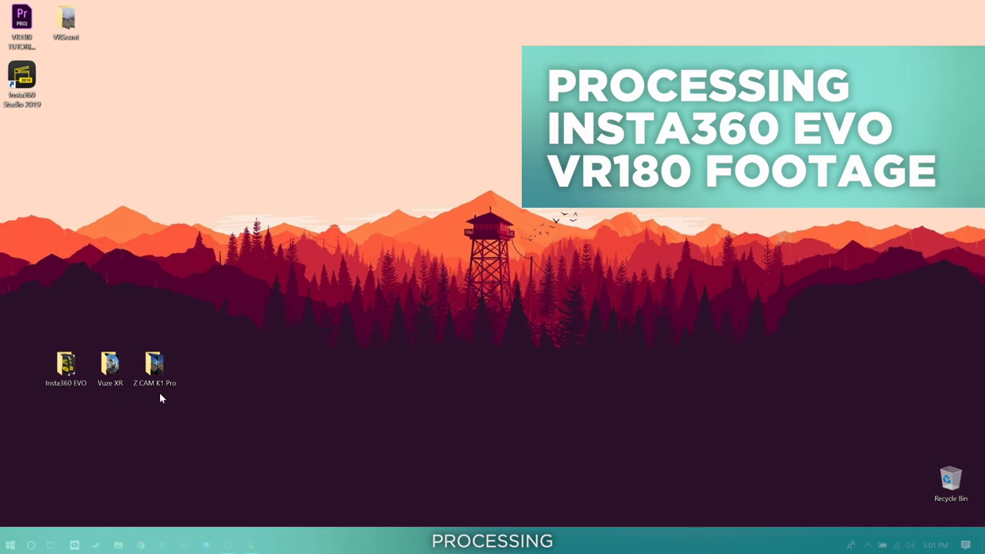
- Open the Insta360 EVO folder, widen its Type column, and launch Insta360 Studio 2019
{"action": "double_click", "coordinate": [77, 372]}
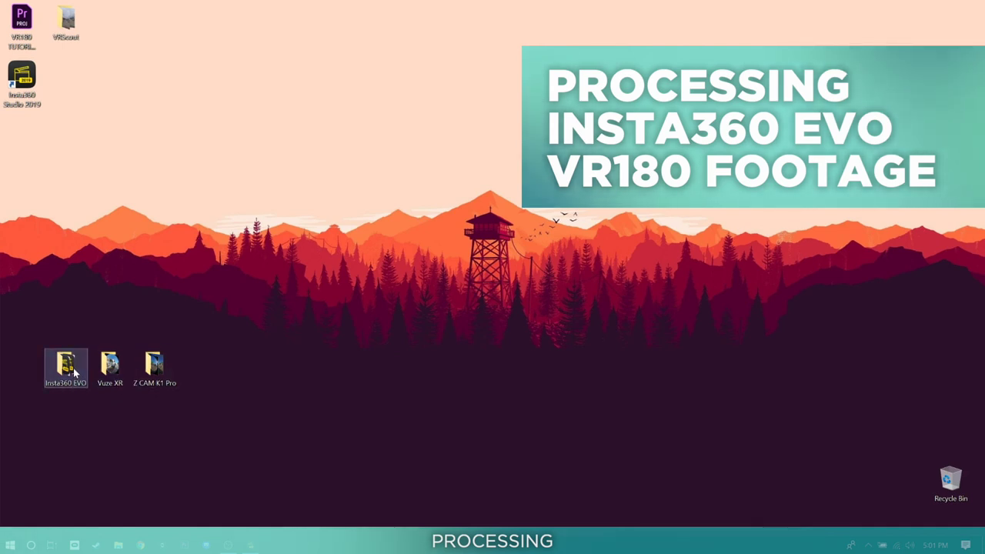
{"action": "left_click_drag", "start_coordinate": [540, 81], "coordinate": [346, 91]}
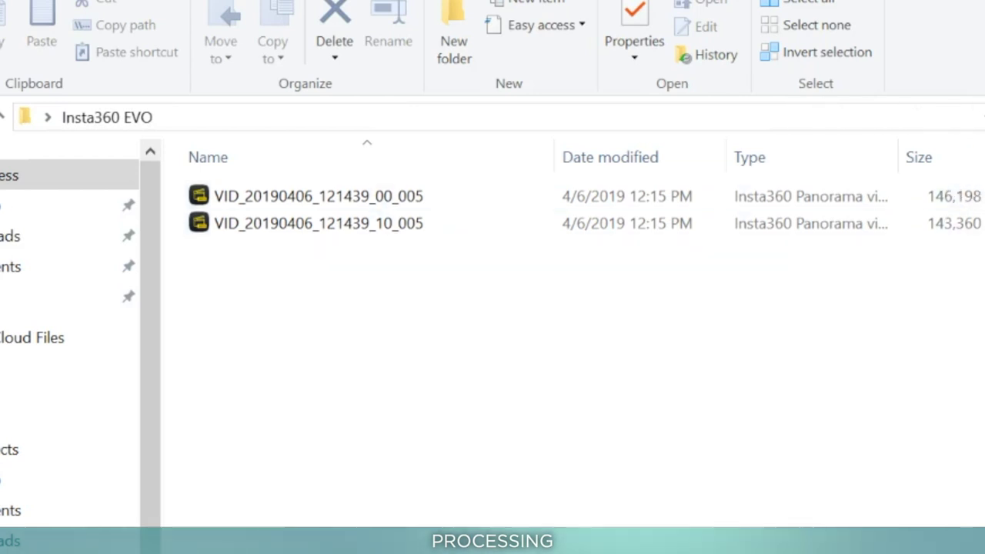
{"action": "left_click_drag", "start_coordinate": [903, 157], "coordinate": [984, 158]}
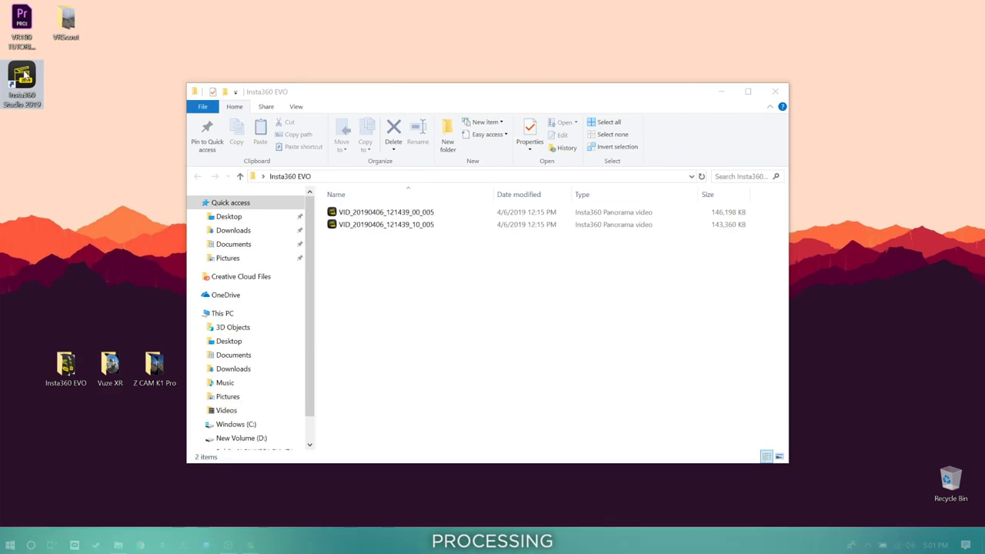
{"action": "double_click", "coordinate": [22, 75]}
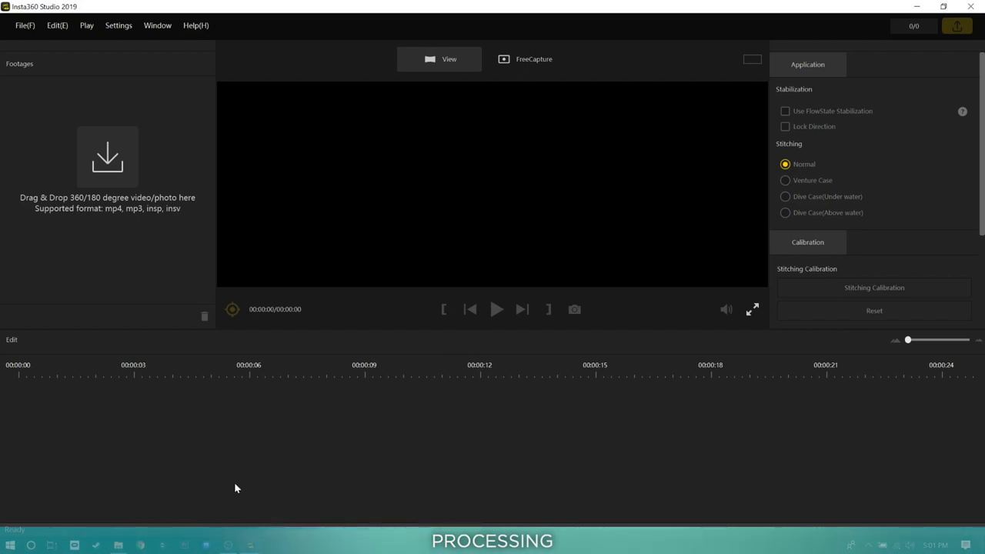
- Import both EVO .insv files into Insta360 Studio's Footages and pause the preview
{"action": "left_click", "coordinate": [115, 547]}
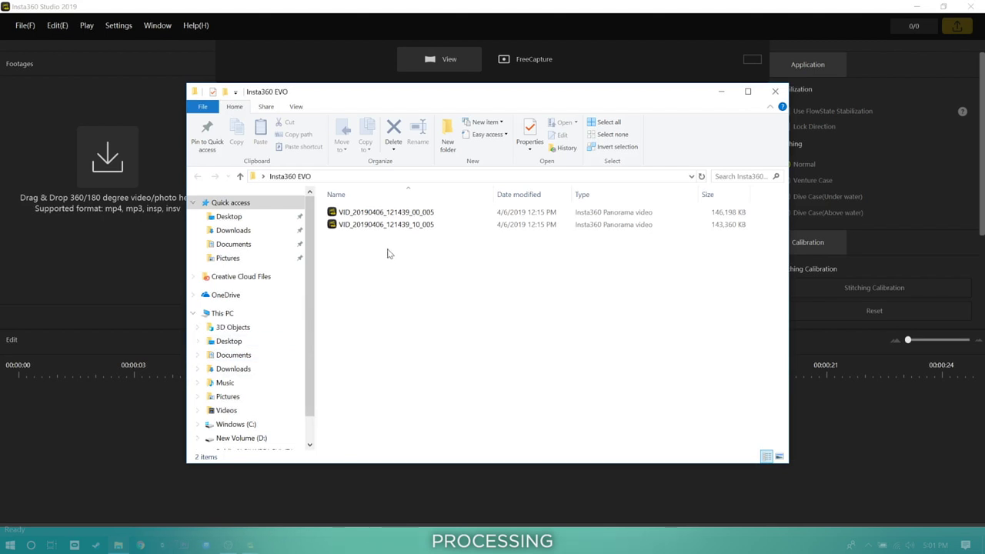
{"action": "left_click_drag", "start_coordinate": [388, 250], "coordinate": [121, 199]}
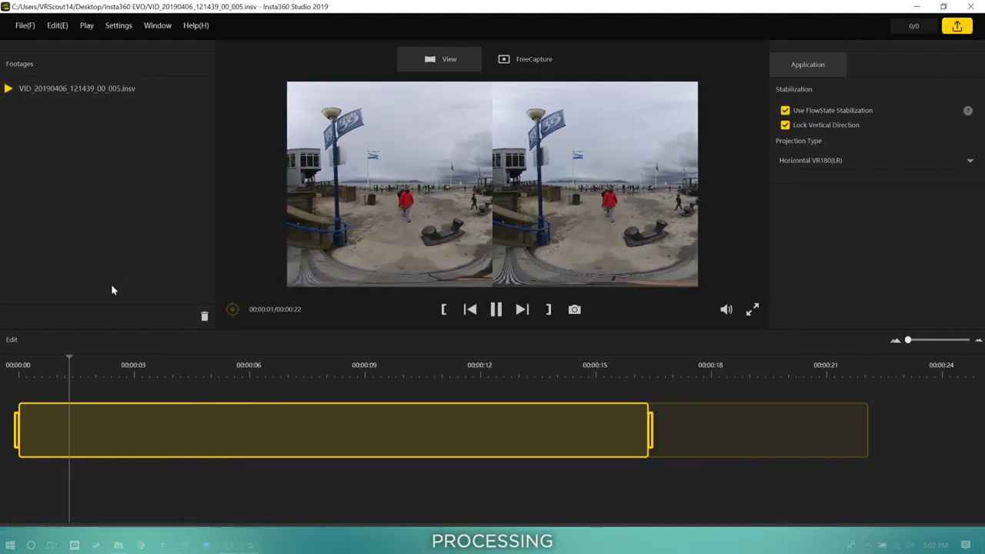
{"action": "left_click", "coordinate": [495, 310]}
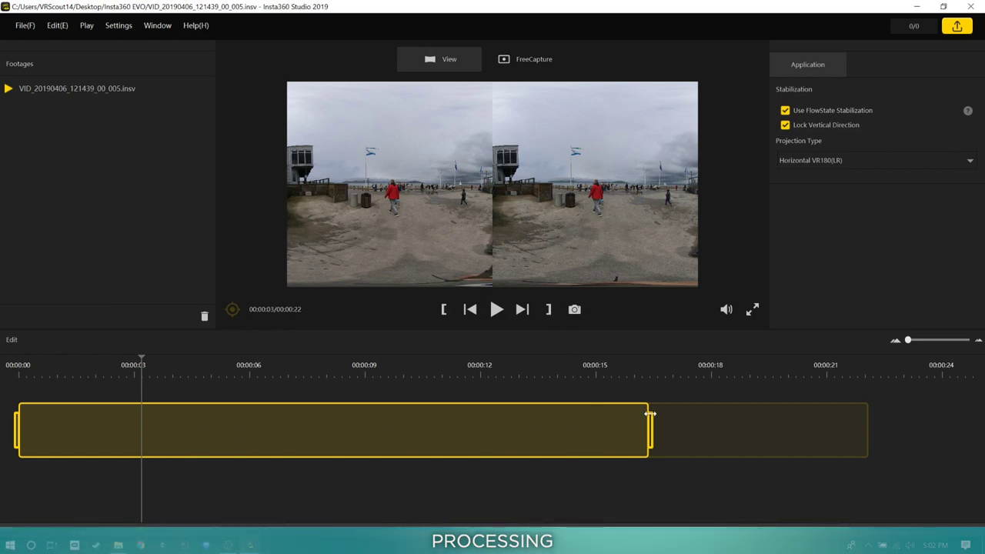
- Trim a little off the clip's end and start, then check frames near 7, 12 and 4 seconds
{"action": "left_click_drag", "start_coordinate": [653, 428], "coordinate": [616, 438]}
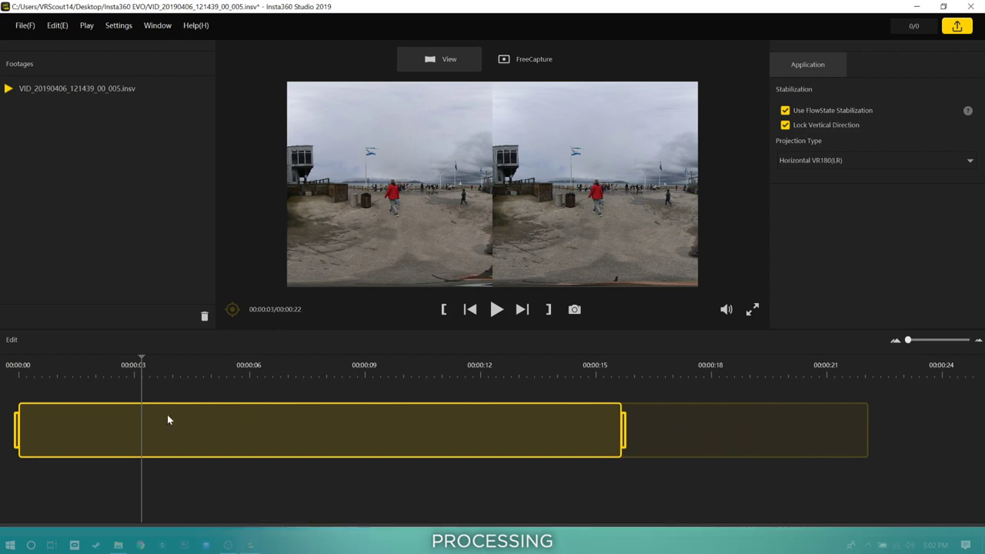
{"action": "left_click_drag", "start_coordinate": [17, 426], "coordinate": [43, 436]}
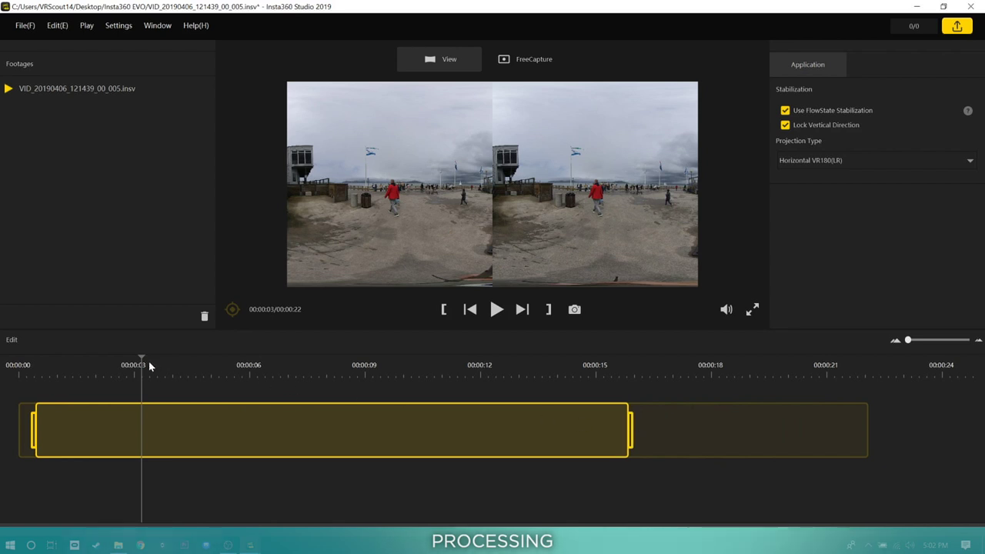
{"action": "left_click", "coordinate": [291, 367]}
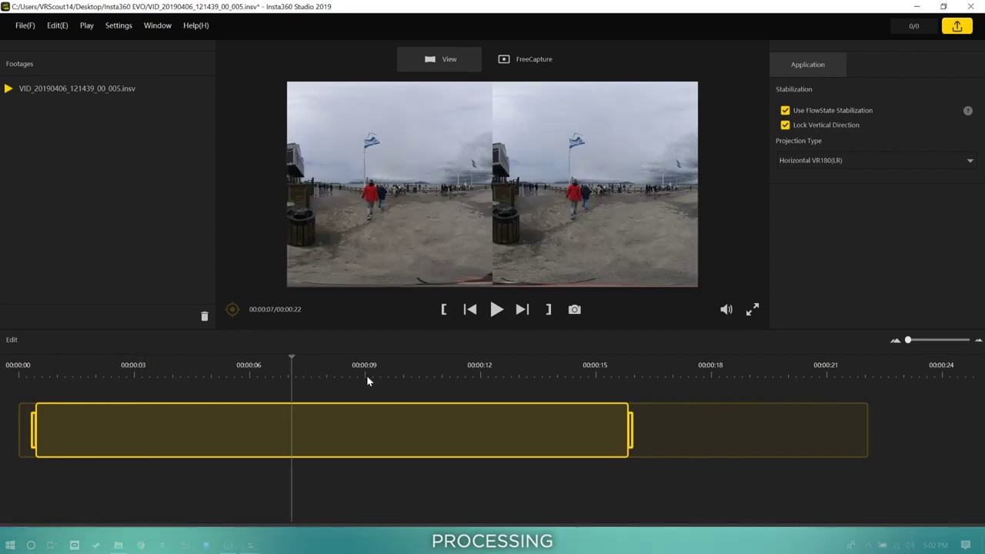
{"action": "left_click", "coordinate": [495, 375]}
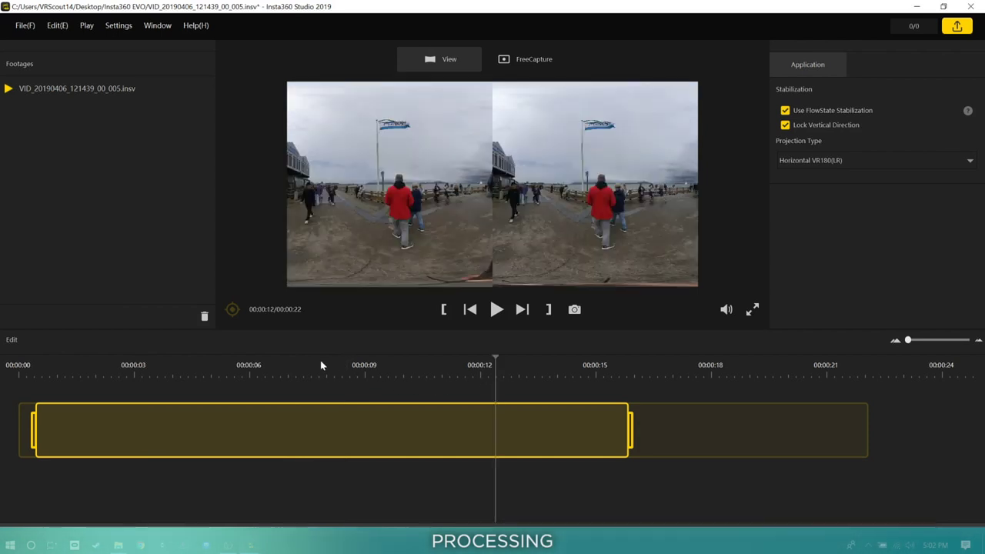
{"action": "left_click", "coordinate": [322, 379]}
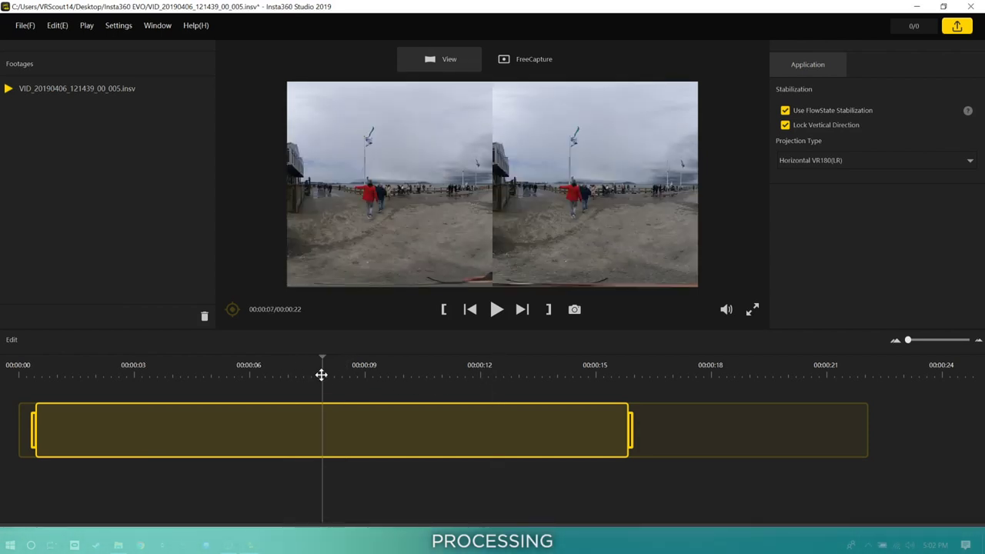
{"action": "left_click_drag", "start_coordinate": [323, 359], "coordinate": [398, 370]}
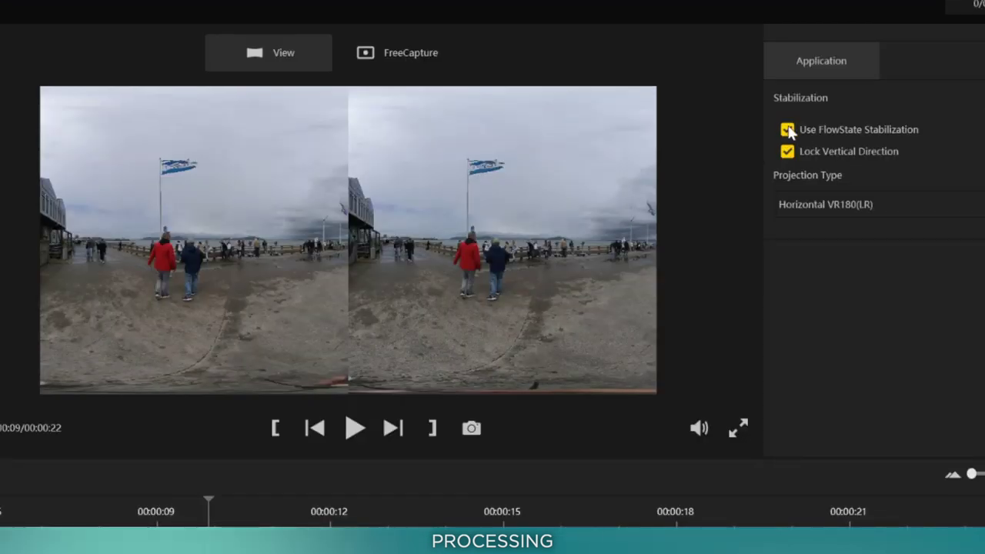
{"action": "left_click", "coordinate": [786, 111]}
{"action": "left_click", "coordinate": [786, 110]}
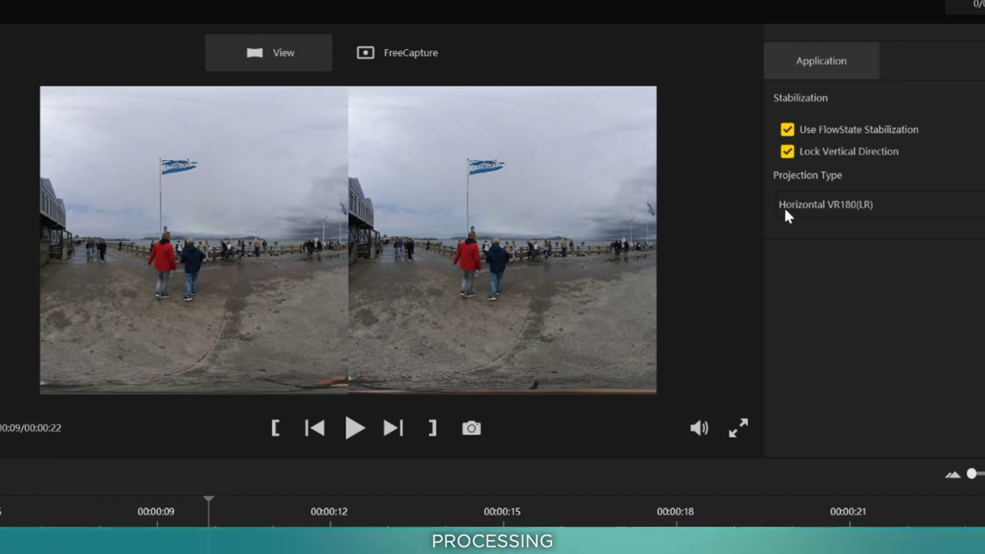
{"action": "left_click", "coordinate": [787, 152]}
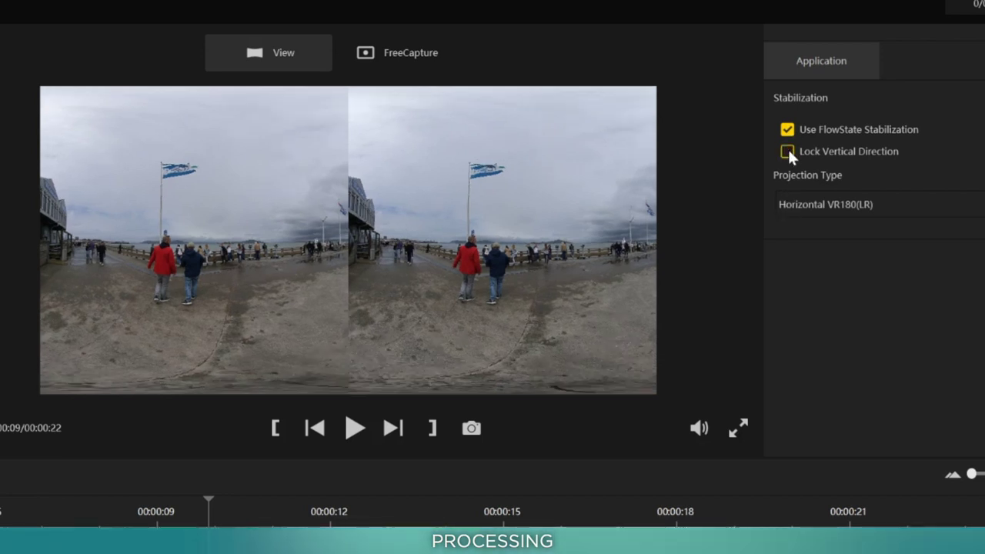
{"action": "left_click", "coordinate": [787, 151]}
{"action": "left_click", "coordinate": [788, 151]}
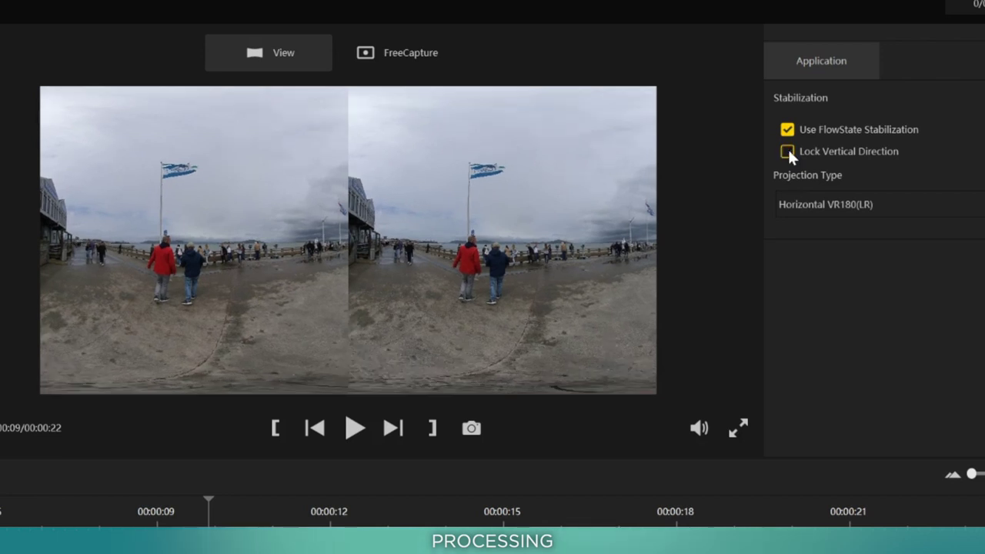
{"action": "left_click", "coordinate": [787, 152]}
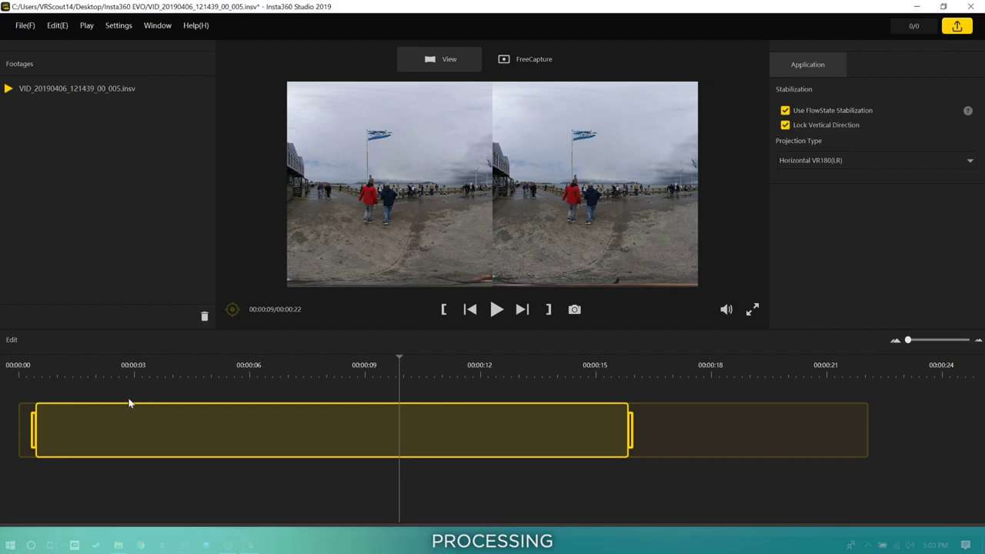
{"action": "left_click", "coordinate": [46, 377]}
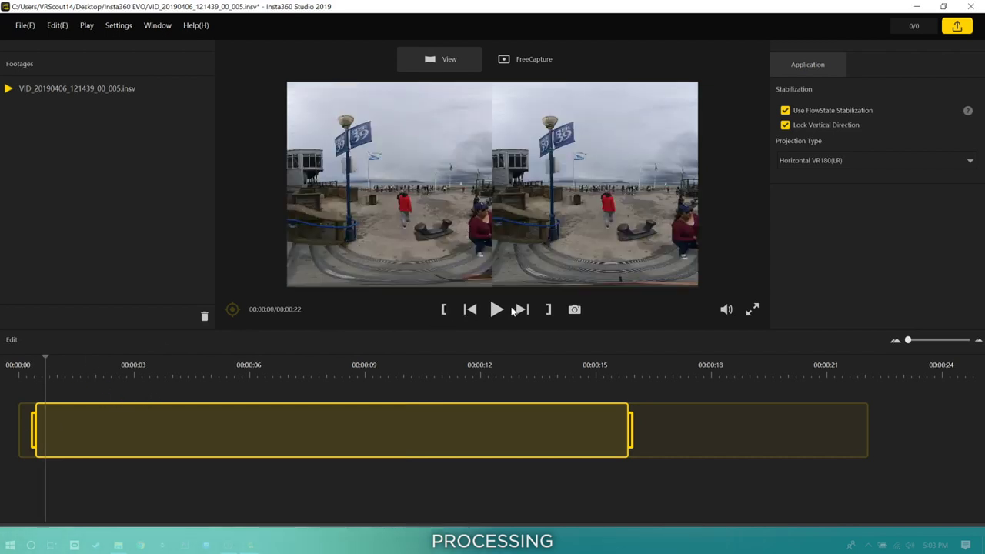
{"action": "left_click", "coordinate": [497, 309]}
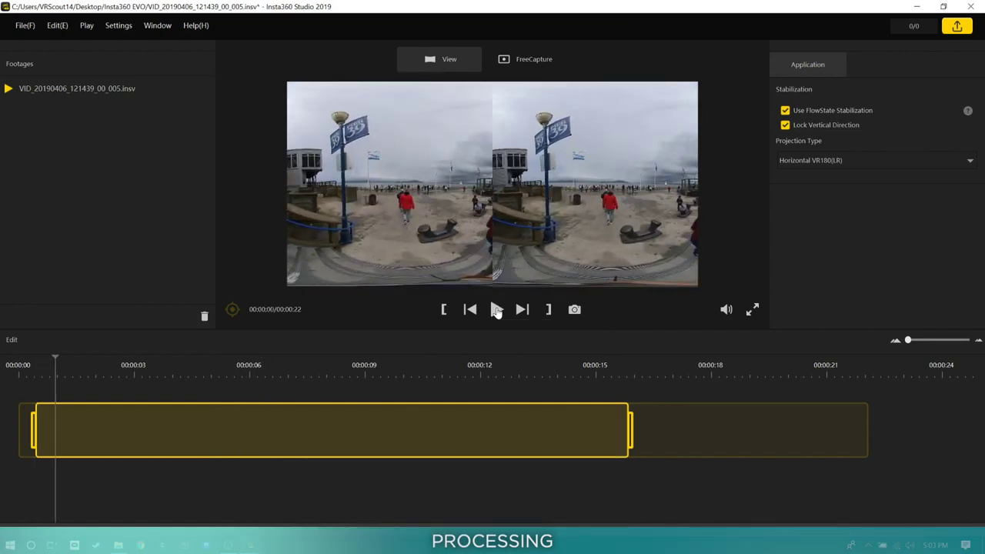
- Export the trimmed clip as Take 1.mp4 at 5760×2880 with the Original bitrate
{"action": "left_click", "coordinate": [25, 26]}
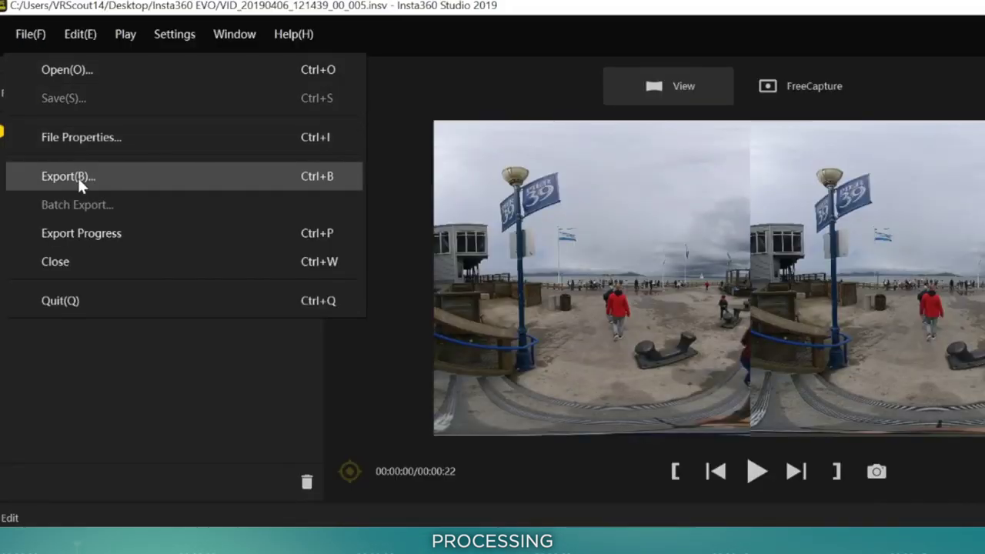
{"action": "left_click", "coordinate": [77, 177]}
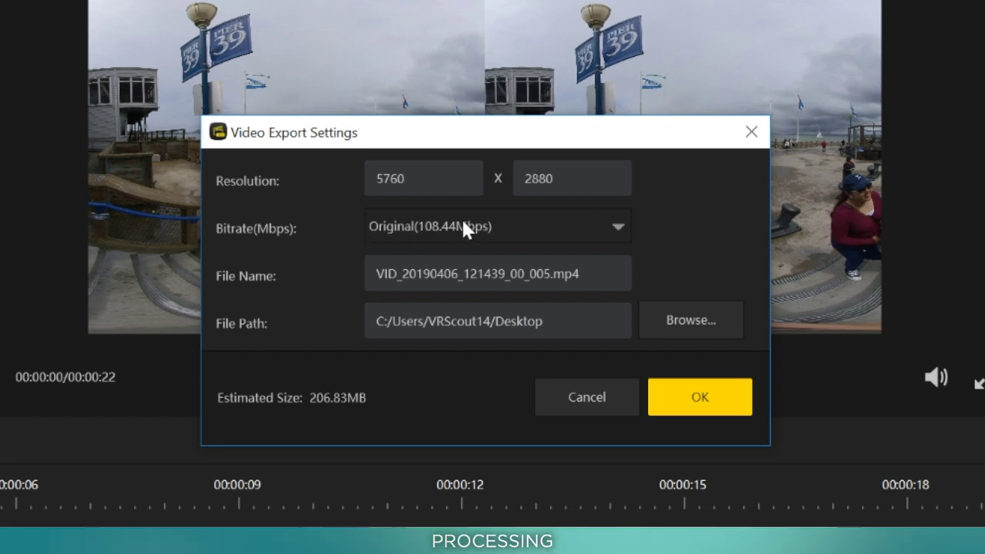
{"action": "left_click", "coordinate": [617, 227]}
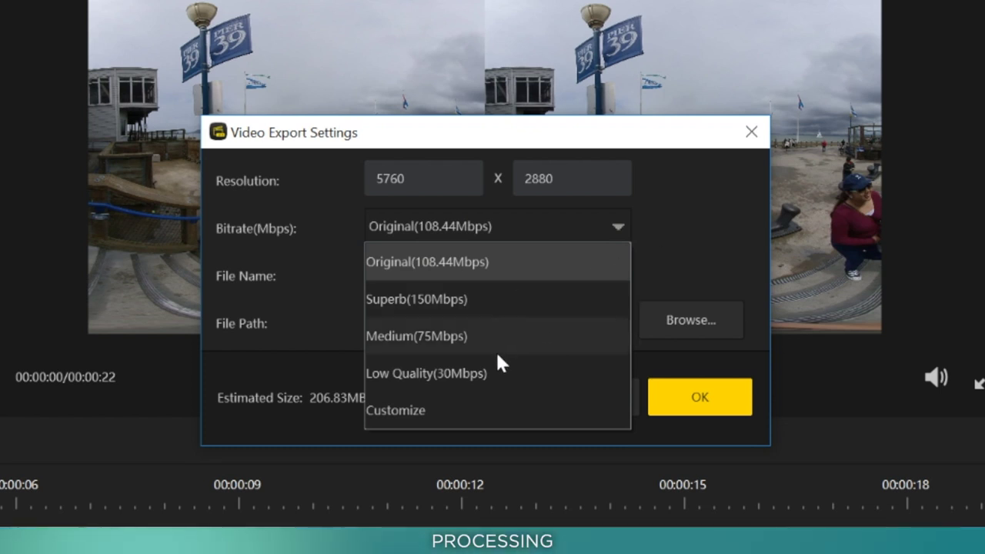
{"action": "left_click", "coordinate": [260, 249]}
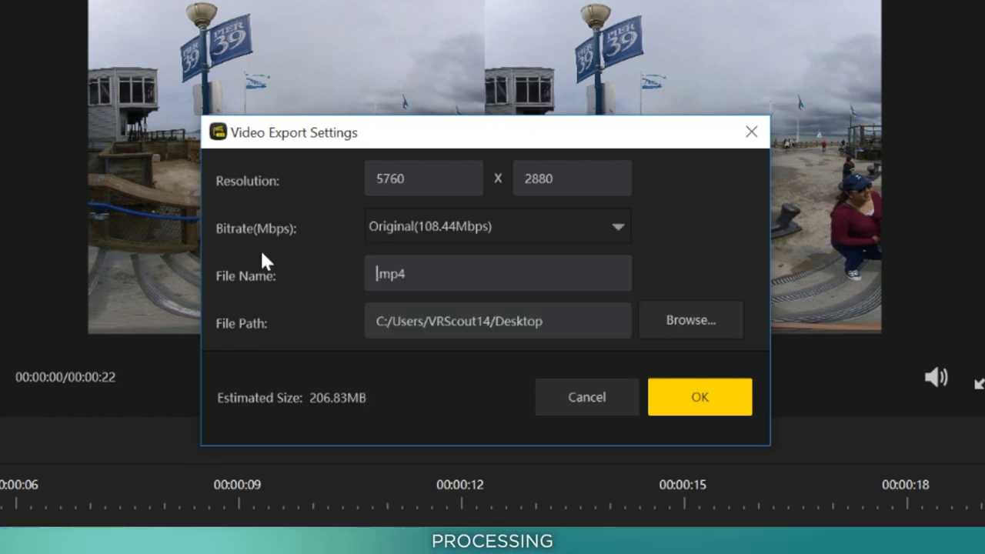
{"action": "type", "text": "Take 1"}
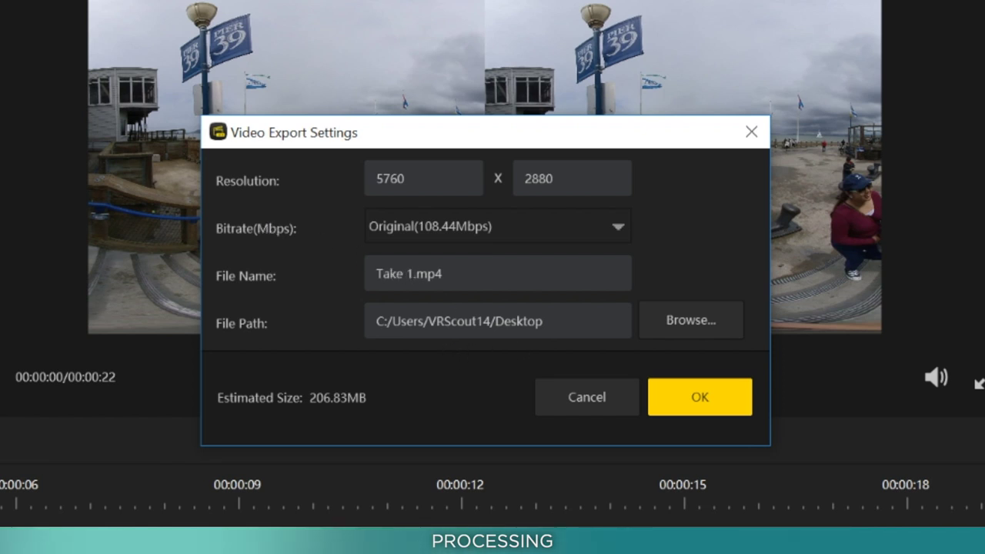
{"action": "left_click", "coordinate": [716, 404]}
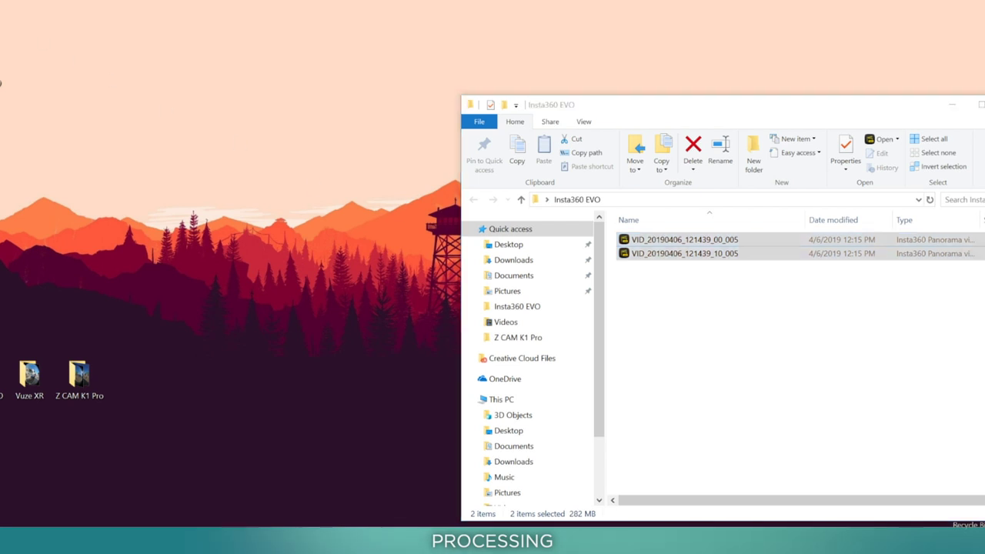
- Select the exported video on the desktop and bring up its context menu
{"action": "left_click", "coordinate": [224, 183]}
{"action": "right_click", "coordinate": [221, 188]}
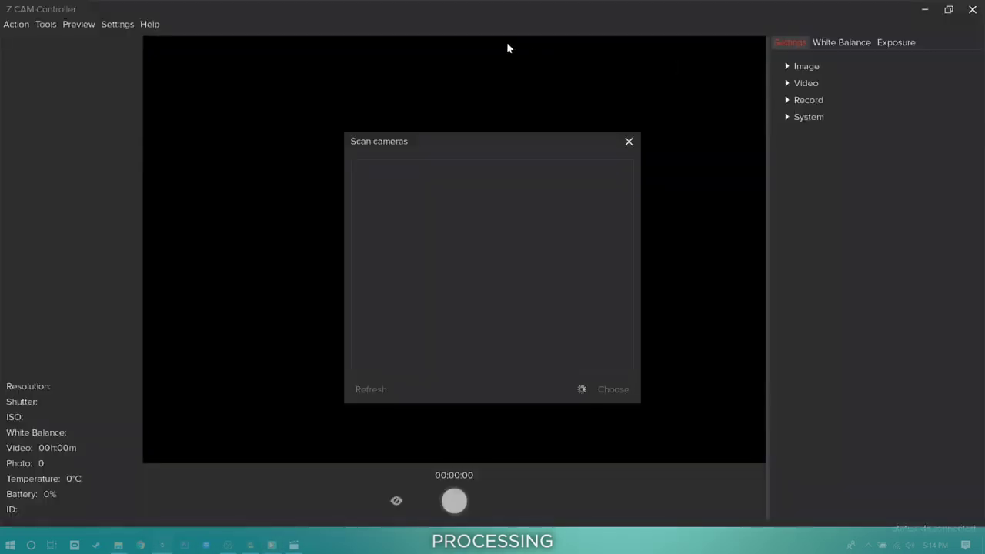
- Load Desktop\Z CAM K1 Pro into Z CAM WonderStitch and set the frame range 0 to 2711
{"action": "left_click", "coordinate": [628, 141]}
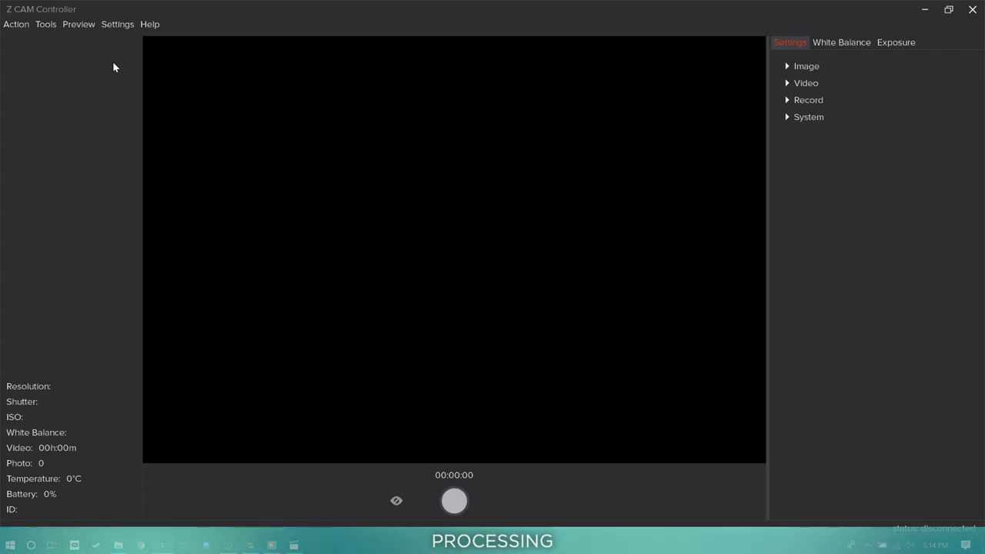
{"action": "left_click", "coordinate": [47, 25]}
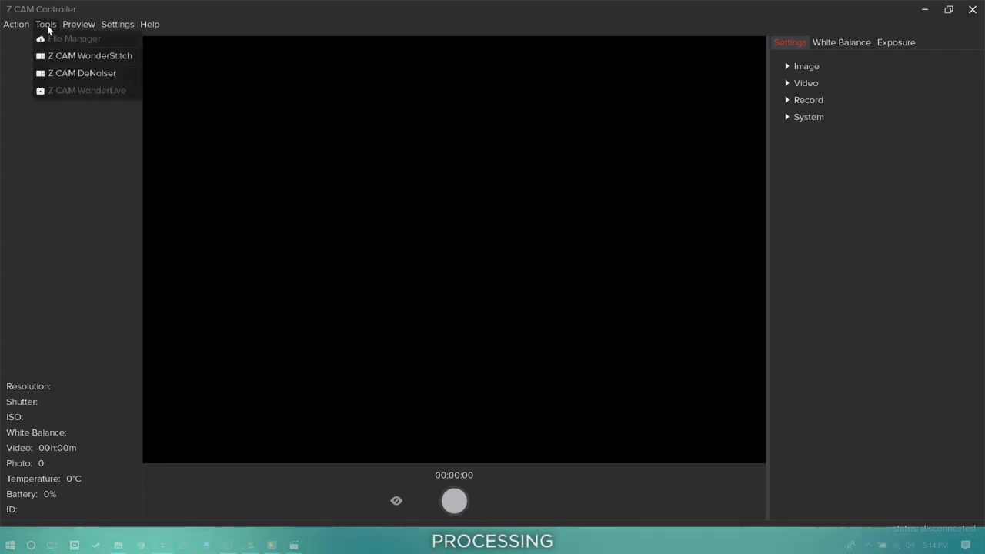
{"action": "left_click", "coordinate": [120, 61]}
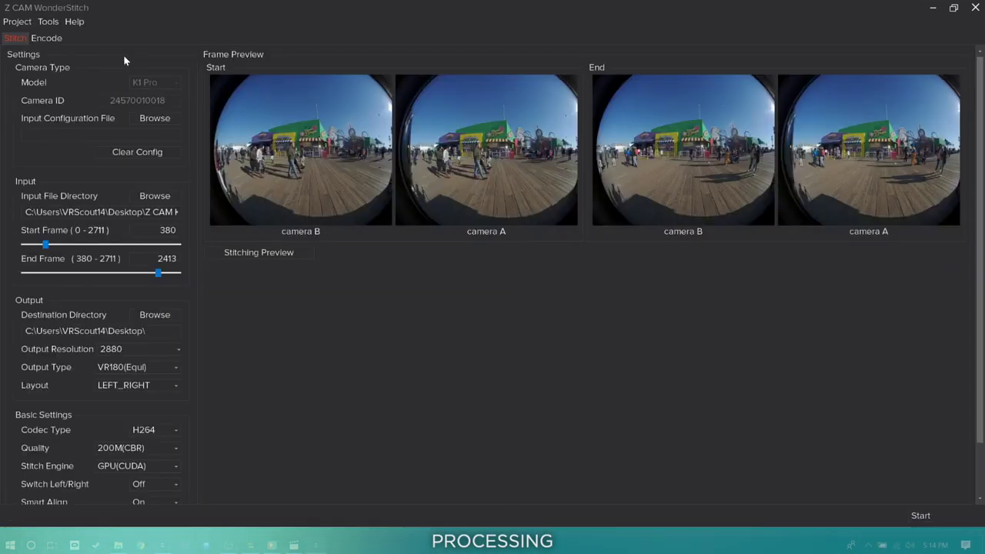
{"action": "left_click", "coordinate": [162, 197]}
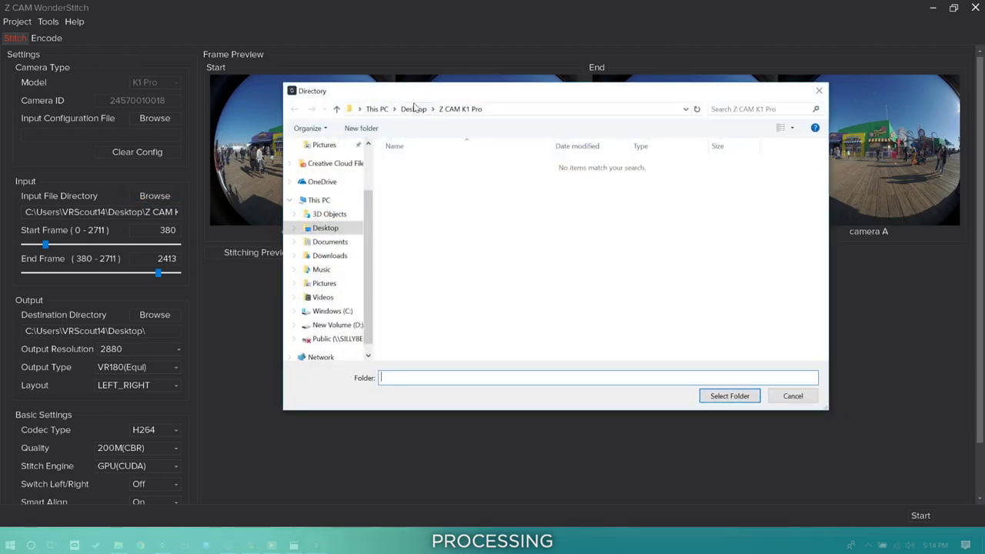
{"action": "left_click", "coordinate": [415, 108]}
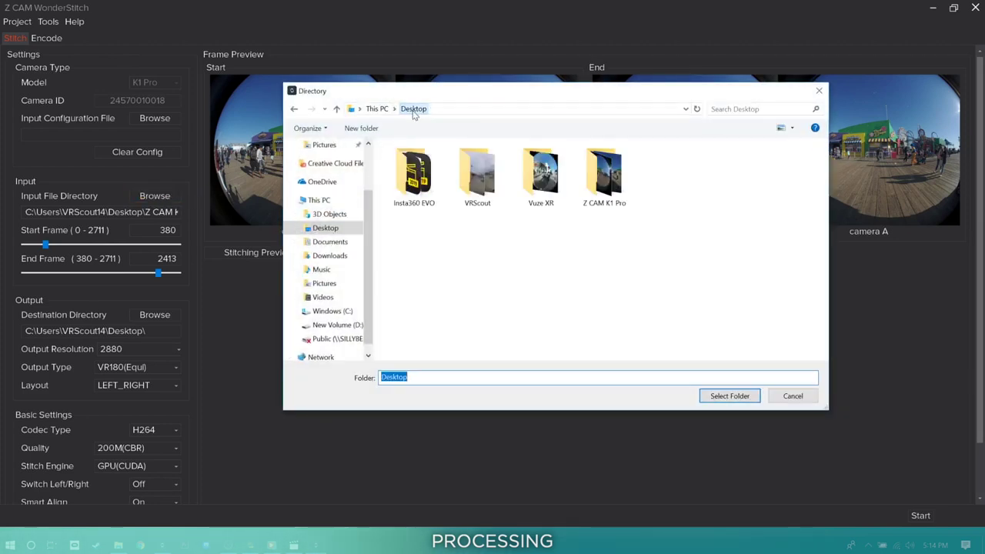
{"action": "left_click", "coordinate": [626, 178]}
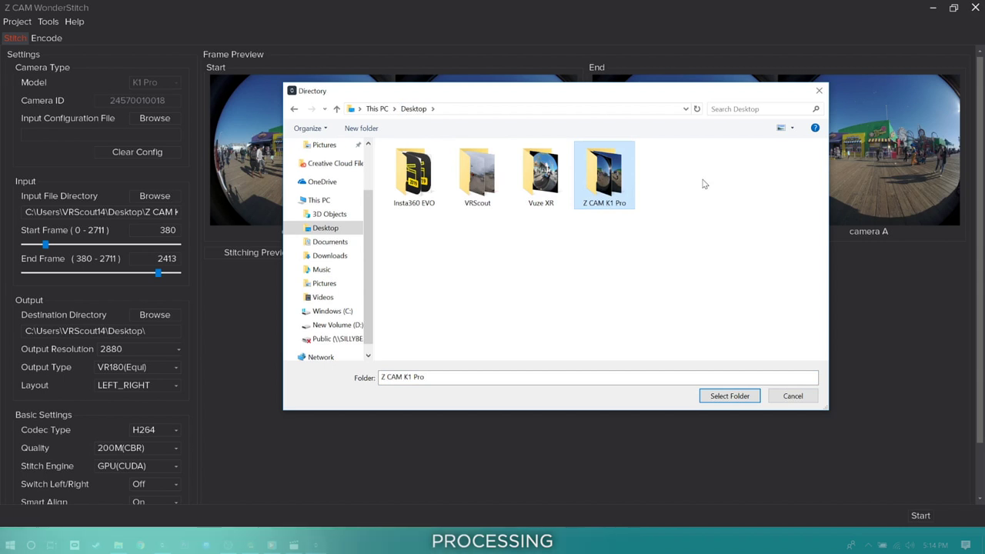
{"action": "left_click", "coordinate": [730, 396]}
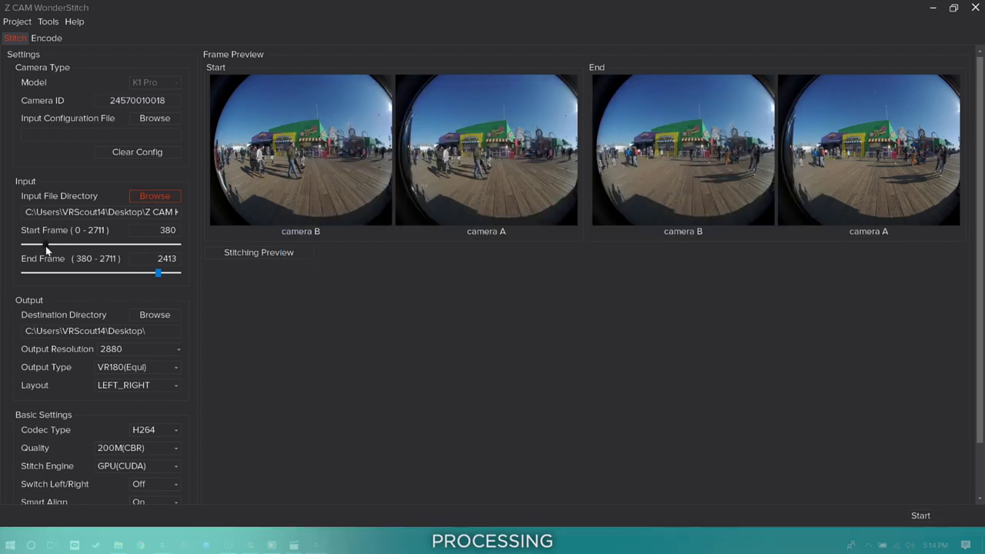
{"action": "left_click_drag", "start_coordinate": [45, 245], "coordinate": [25, 245]}
{"action": "left_click_drag", "start_coordinate": [162, 276], "coordinate": [179, 273]}
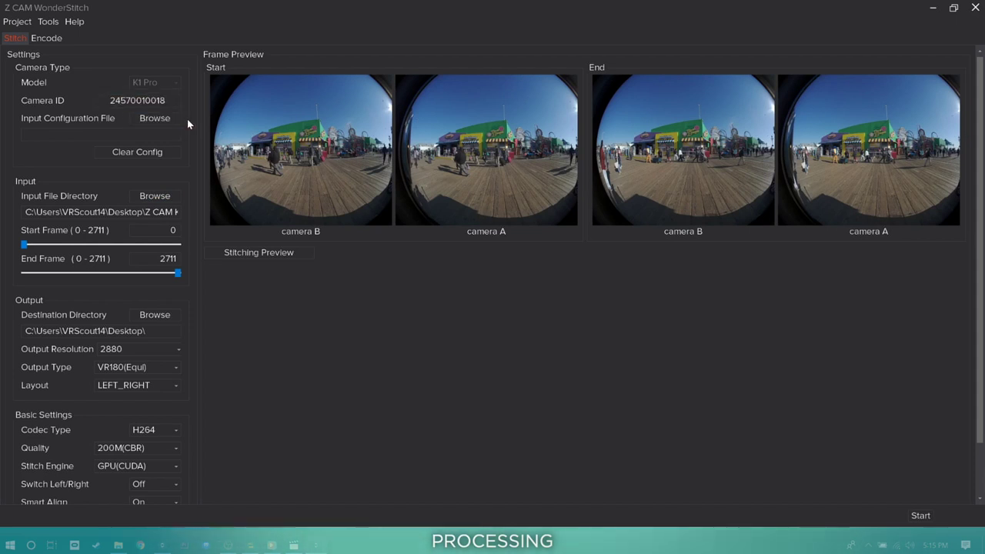
- Set output resolution 2880, output type VR180(Equi) and LEFT_RIGHT stereo layout
{"action": "left_click", "coordinate": [169, 350]}
{"action": "left_click", "coordinate": [150, 405]}
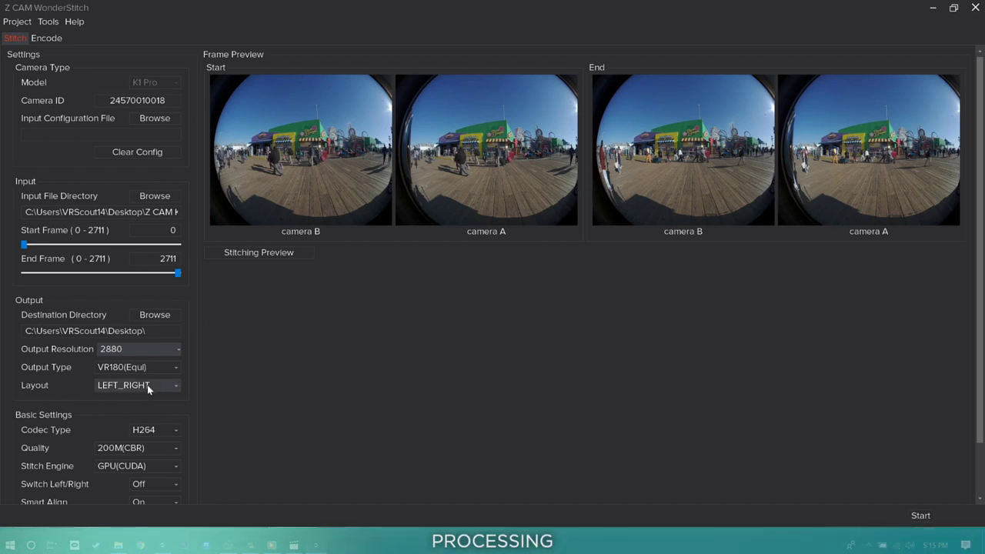
{"action": "left_click", "coordinate": [155, 370]}
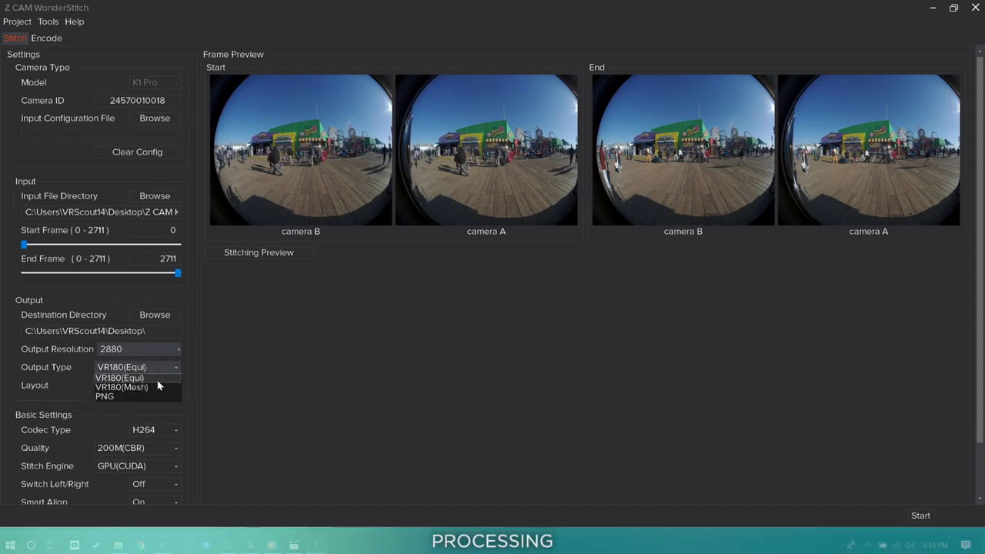
{"action": "left_click", "coordinate": [158, 378]}
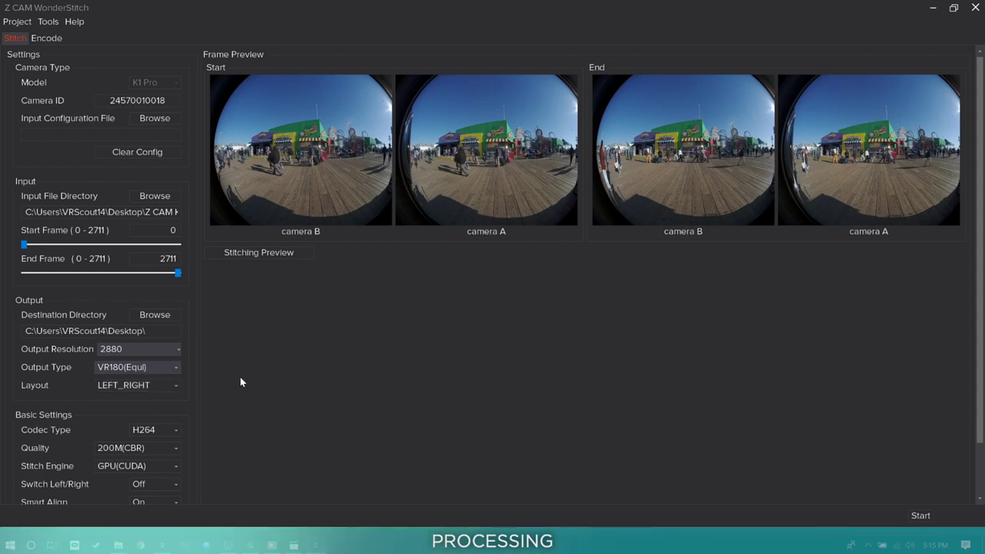
{"action": "left_click", "coordinate": [173, 387]}
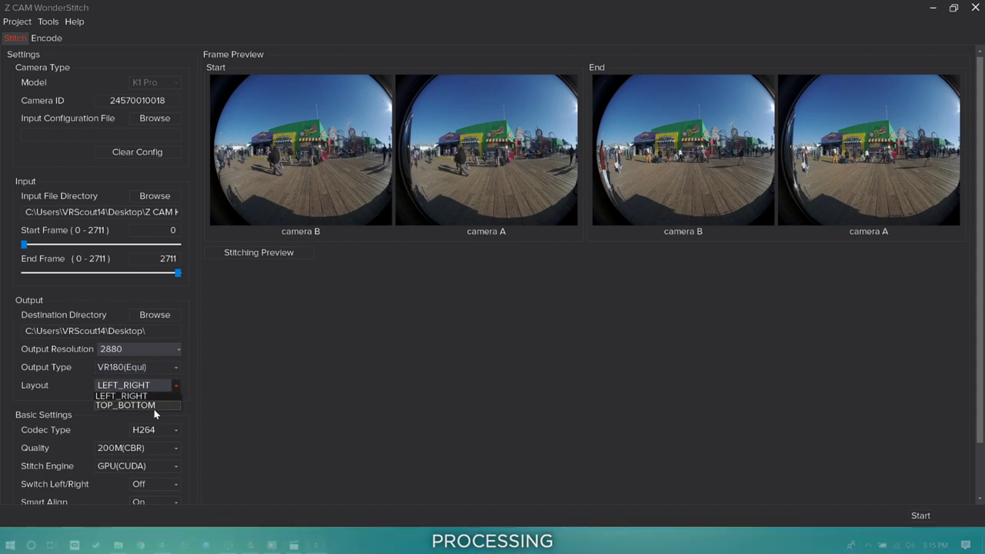
{"action": "left_click", "coordinate": [152, 397]}
- Choose H264 codec, 200M(CBR) quality and GPU(CUDA) stitch engine, then start stitching
{"action": "left_click", "coordinate": [178, 432]}
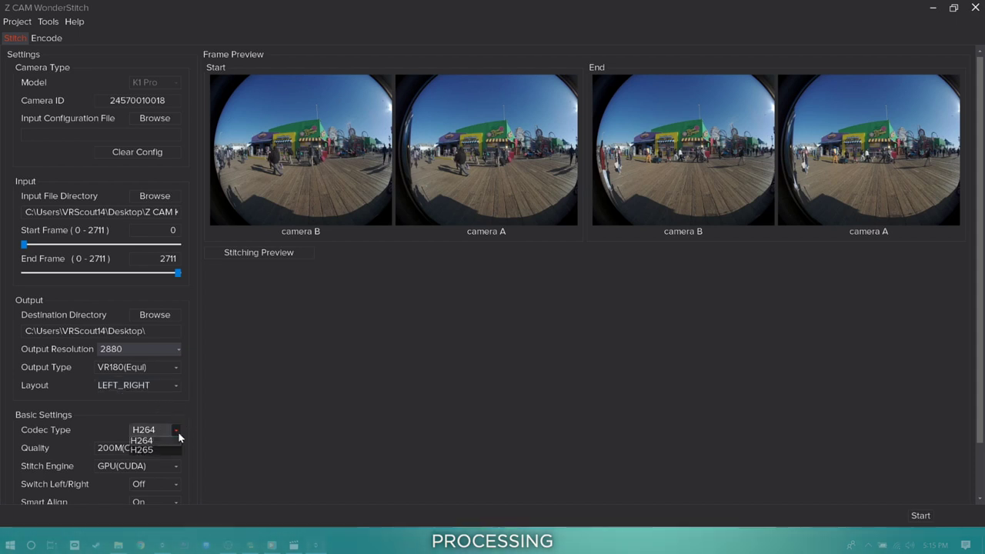
{"action": "left_click", "coordinate": [178, 430]}
{"action": "left_click", "coordinate": [175, 449]}
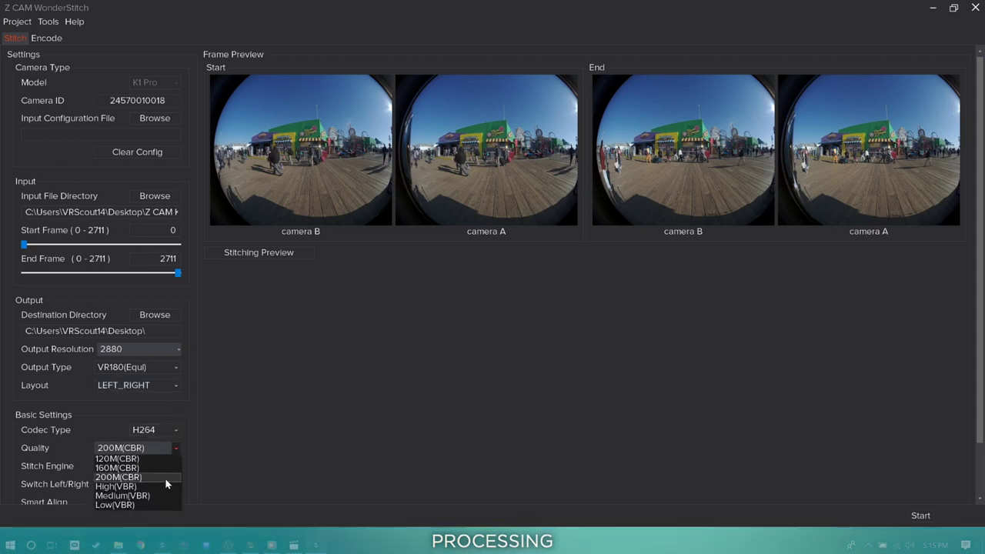
{"action": "left_click", "coordinate": [166, 478]}
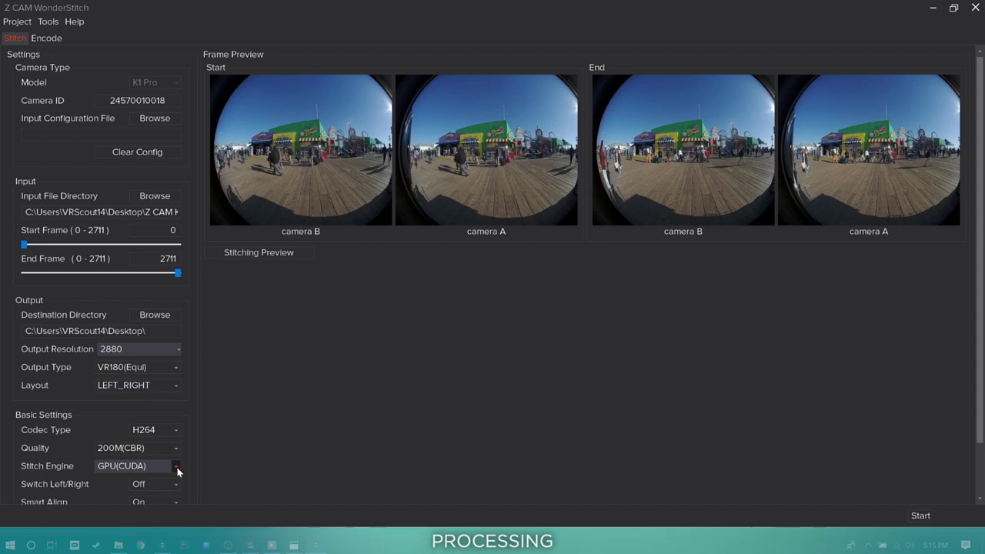
{"action": "left_click", "coordinate": [177, 471]}
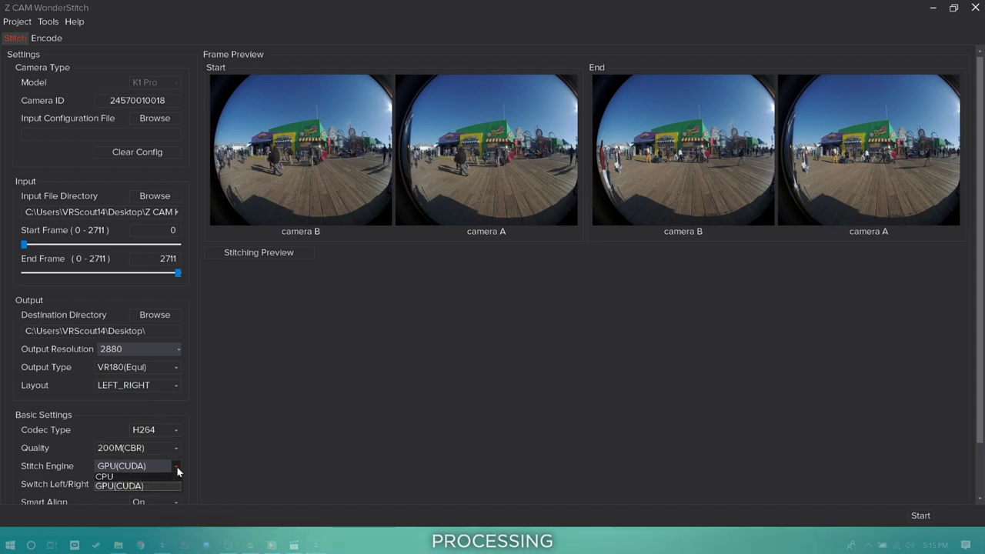
{"action": "left_click", "coordinate": [168, 486]}
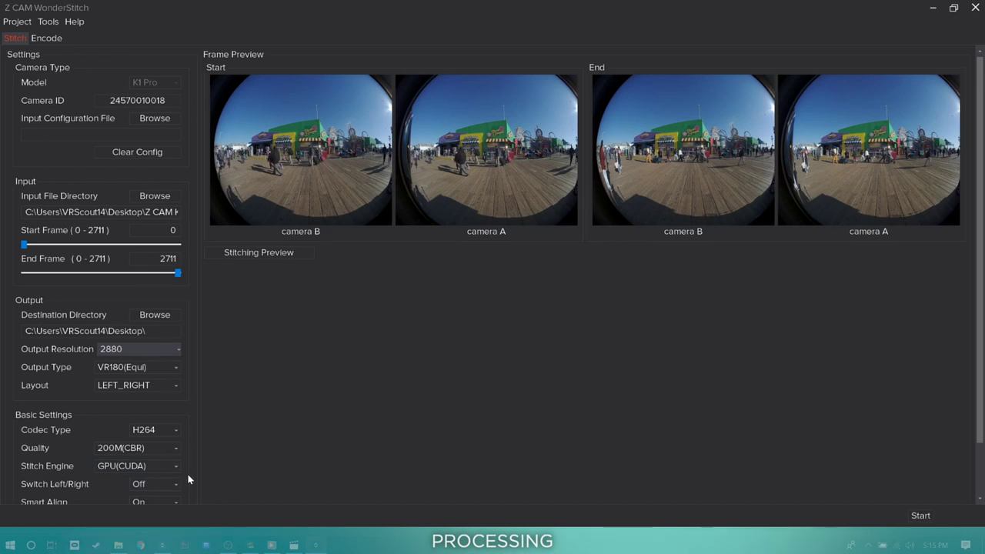
{"action": "scroll", "coordinate": [189, 480], "scroll_direction": "down", "scroll_amount": 2}
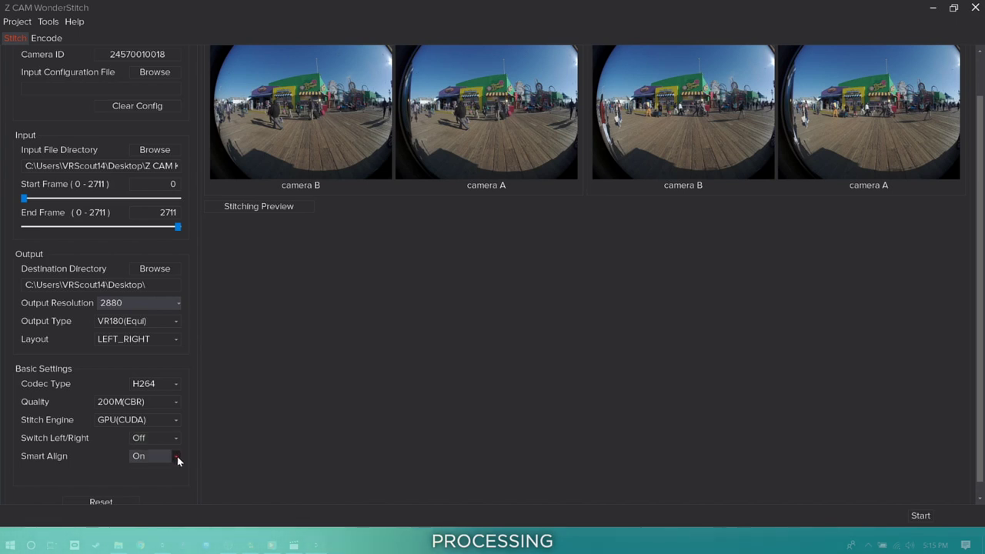
{"action": "left_click", "coordinate": [929, 521]}
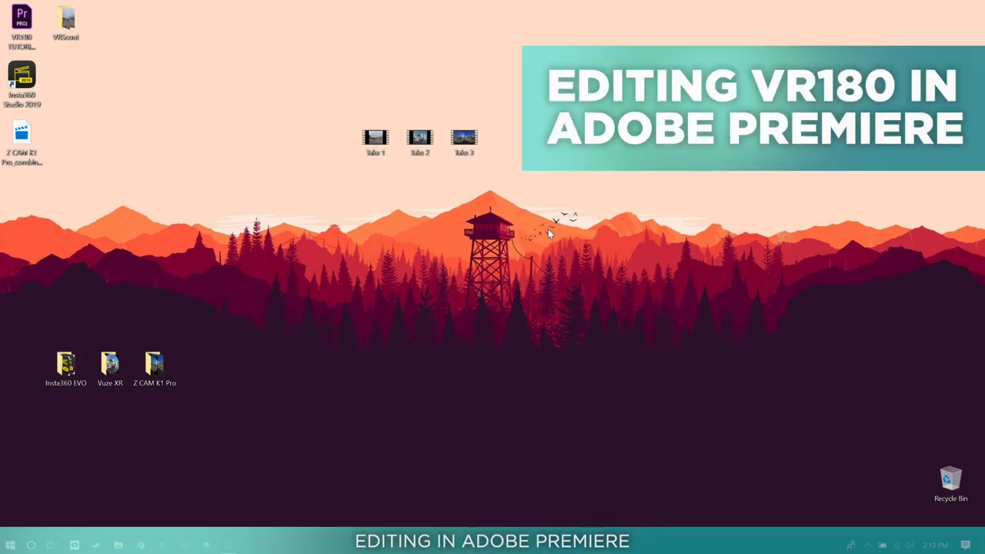
- Select then deselect the three Take videos and launch Adobe Premiere Pro from the taskbar
{"action": "left_click_drag", "start_coordinate": [548, 228], "coordinate": [328, 87]}
{"action": "left_click", "coordinate": [266, 70]}
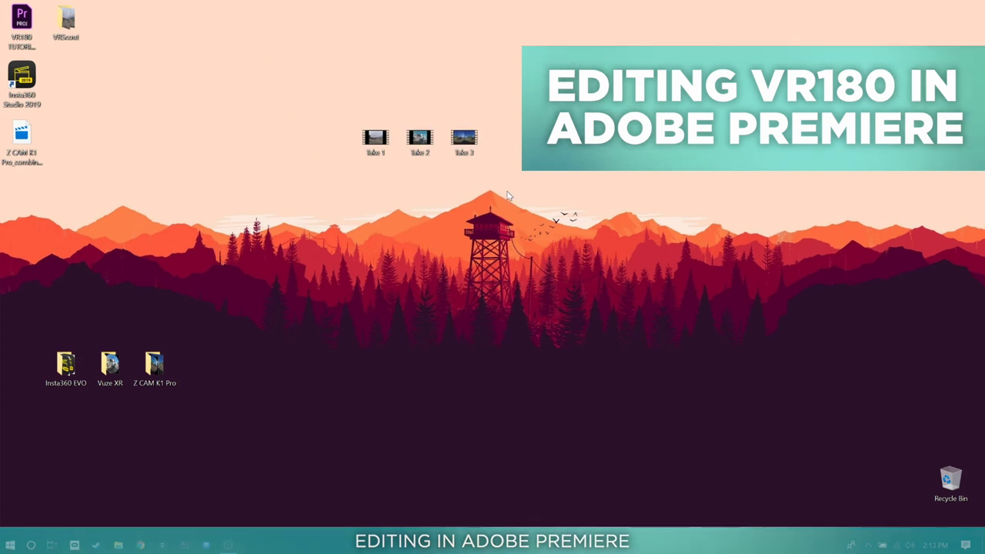
{"action": "left_click", "coordinate": [185, 546]}
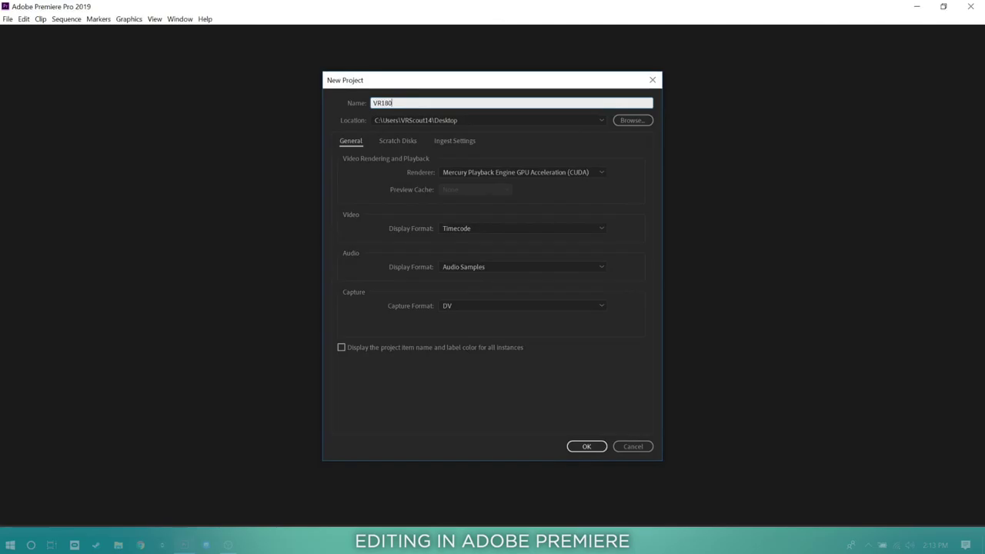
- Name the project VR180 TUTORIALS and import Take 1.mp4, Take 2.mp4 and Take 3.MOV from the Desktop
{"action": "type", "text": "TU"}
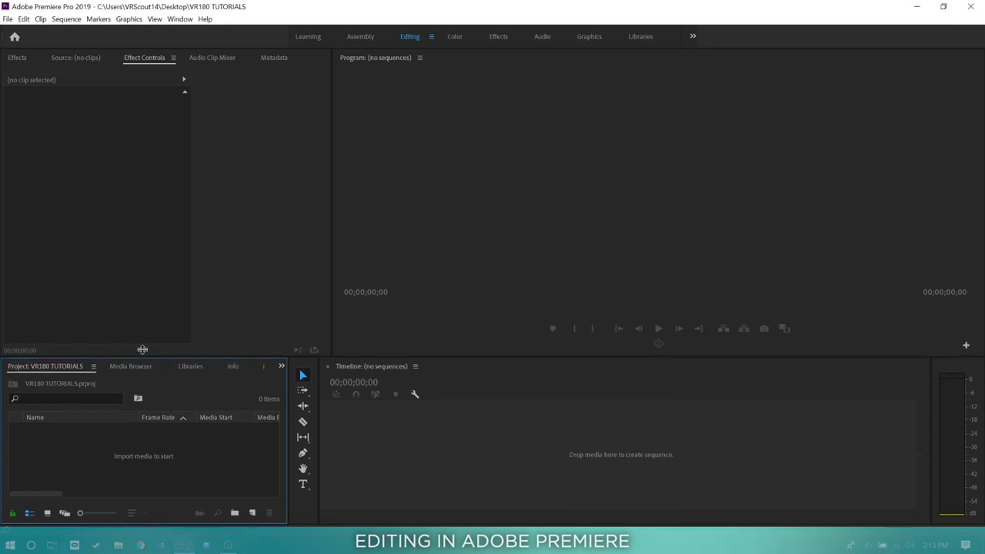
{"action": "left_click_drag", "start_coordinate": [143, 359], "coordinate": [141, 302]}
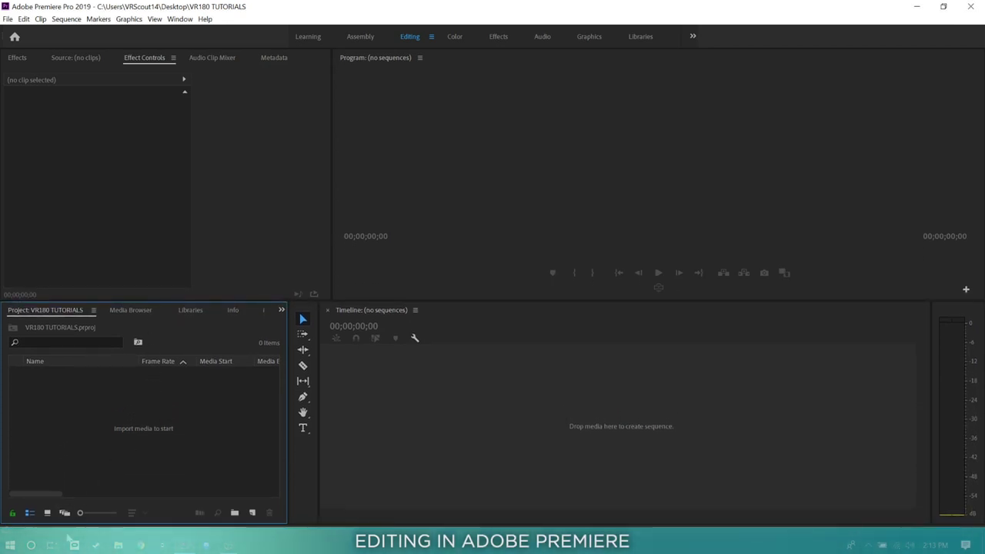
{"action": "left_click", "coordinate": [118, 545]}
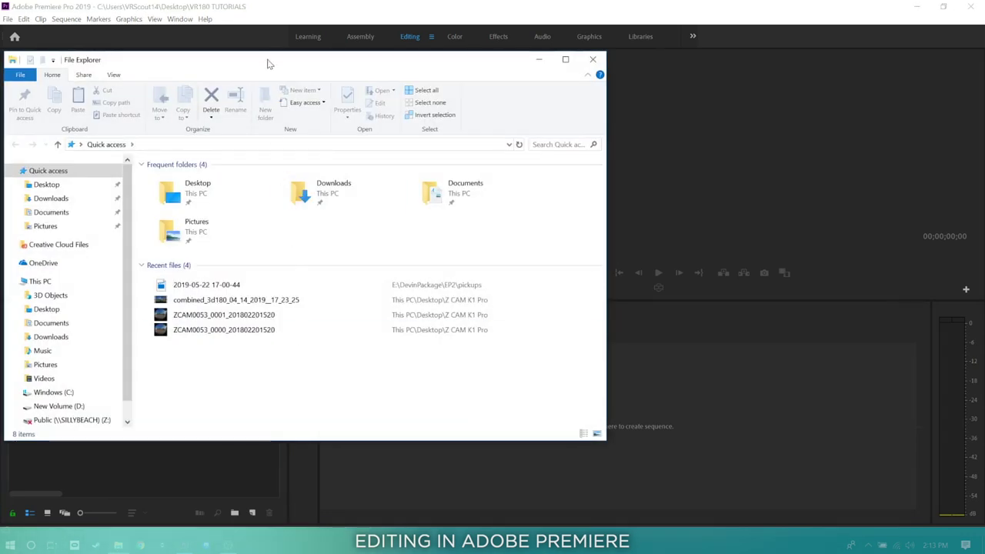
{"action": "left_click_drag", "start_coordinate": [268, 64], "coordinate": [560, 41]}
{"action": "left_click", "coordinate": [336, 285]}
{"action": "left_click", "coordinate": [728, 173]}
{"action": "left_click", "coordinate": [794, 173], "text": "shift"}
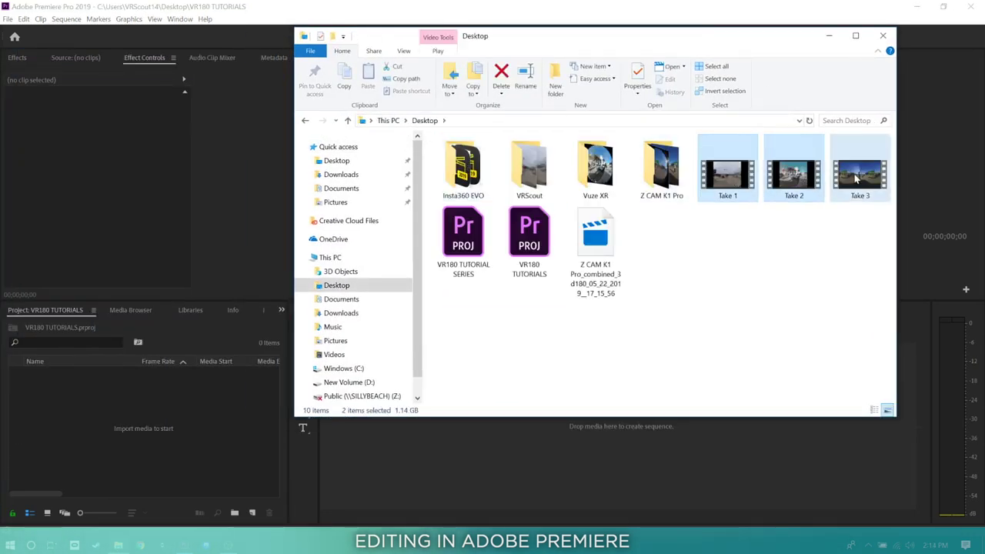
{"action": "left_click", "coordinate": [857, 178], "text": "shift"}
{"action": "left_click_drag", "start_coordinate": [856, 178], "coordinate": [173, 414]}
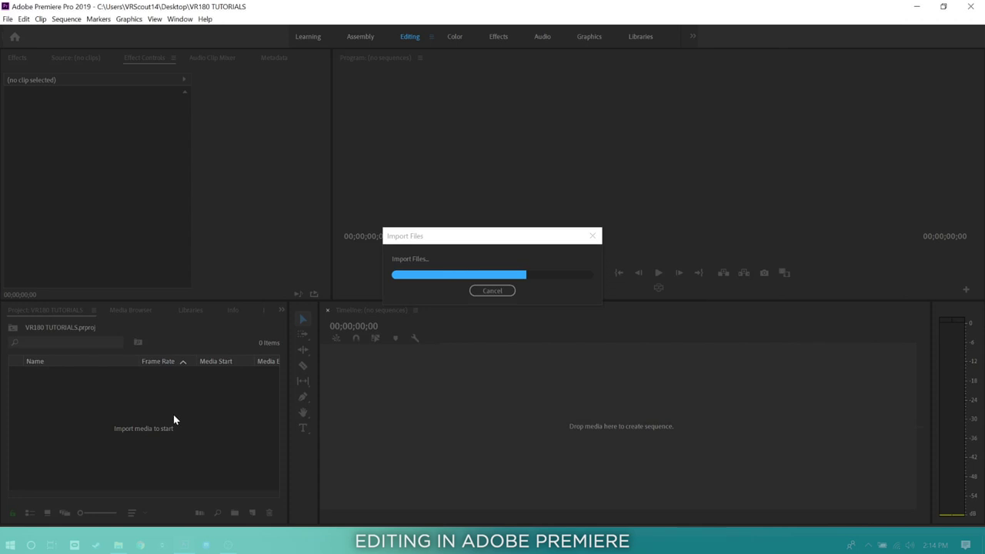
{"action": "left_click", "coordinate": [176, 428]}
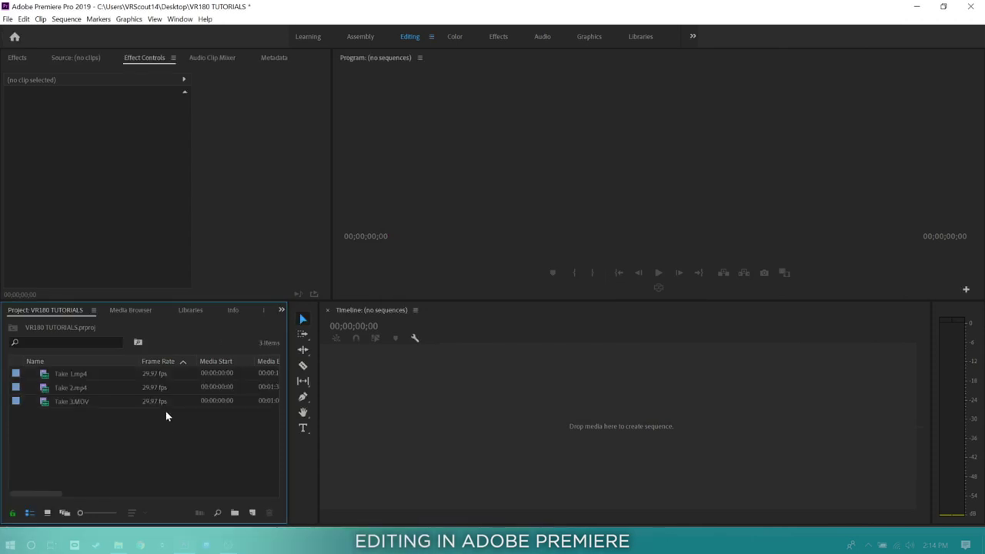
- Preview Take 1.mp4, build a sequence from it, then delete its clip from the timeline
{"action": "double_click", "coordinate": [45, 377]}
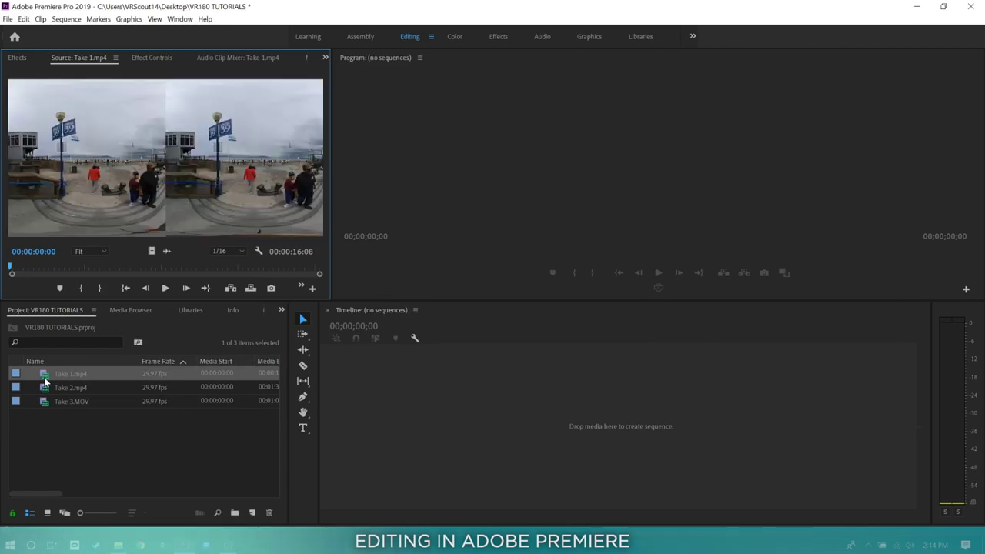
{"action": "left_click_drag", "start_coordinate": [110, 301], "coordinate": [110, 344]}
{"action": "left_click_drag", "start_coordinate": [31, 311], "coordinate": [132, 311]}
{"action": "left_click_drag", "start_coordinate": [197, 250], "coordinate": [443, 446]}
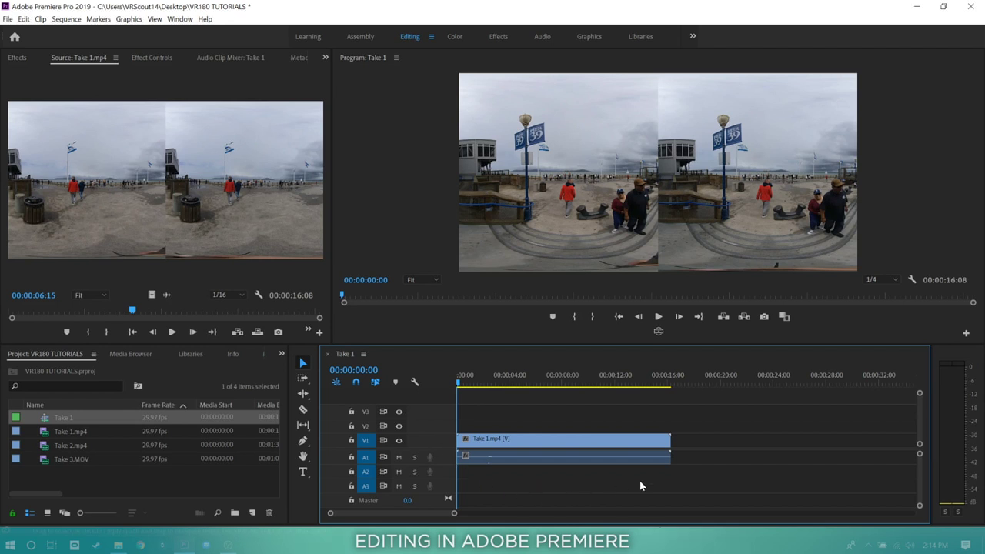
{"action": "left_click", "coordinate": [557, 442]}
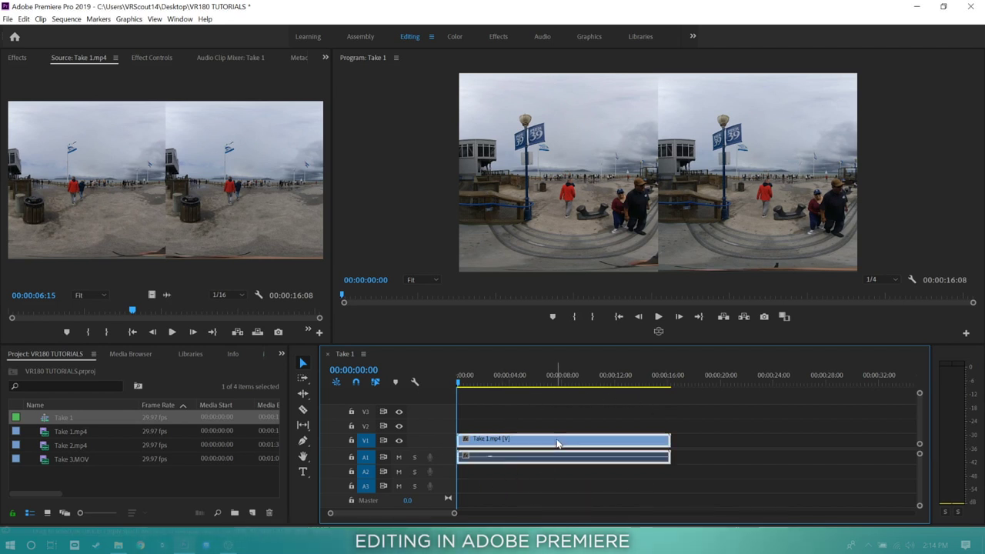
{"action": "key", "text": "Delete"}
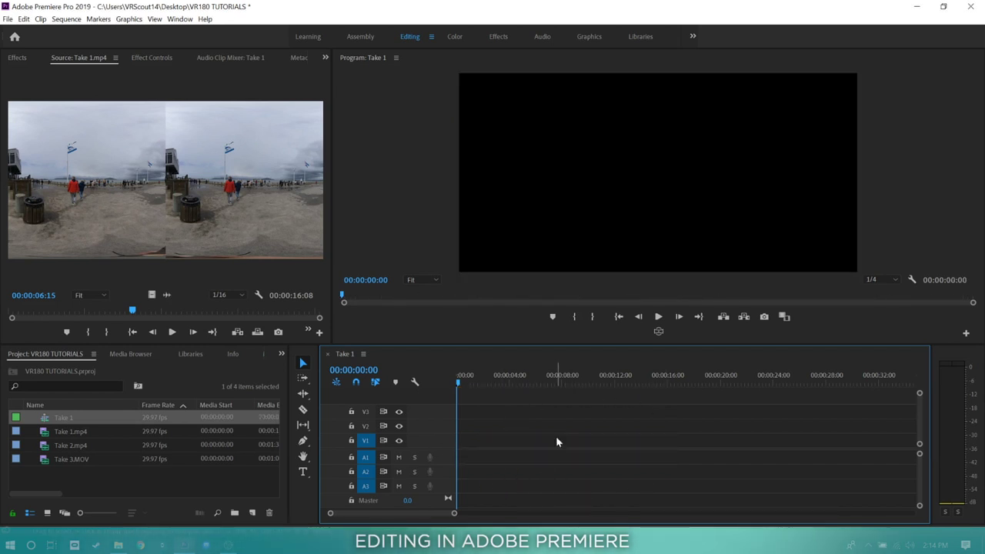
- Rename the Take 1 sequence to 'VR180 Sequence' and open its context menu
{"action": "left_click", "coordinate": [44, 421]}
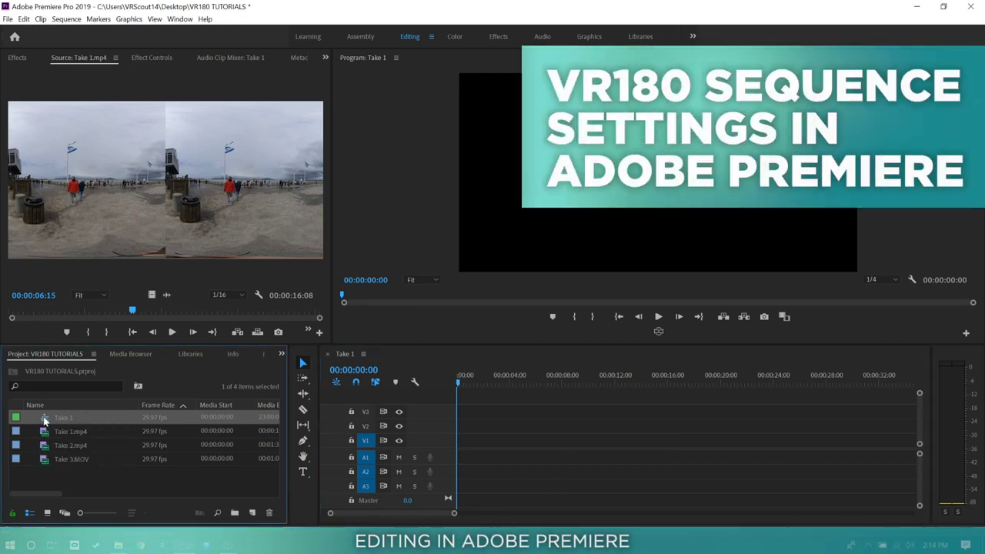
{"action": "left_click", "coordinate": [61, 415]}
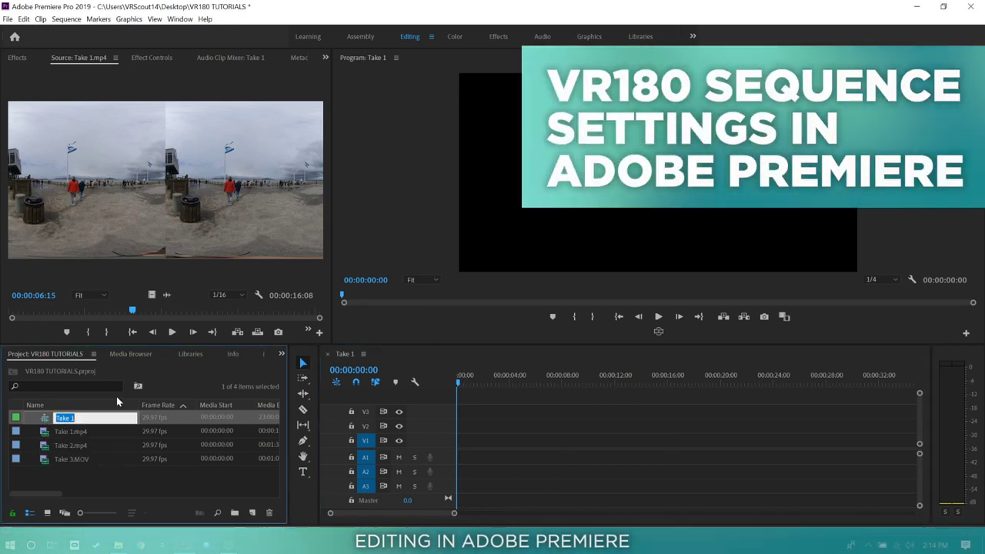
{"action": "type", "text": "VR180 Se"}
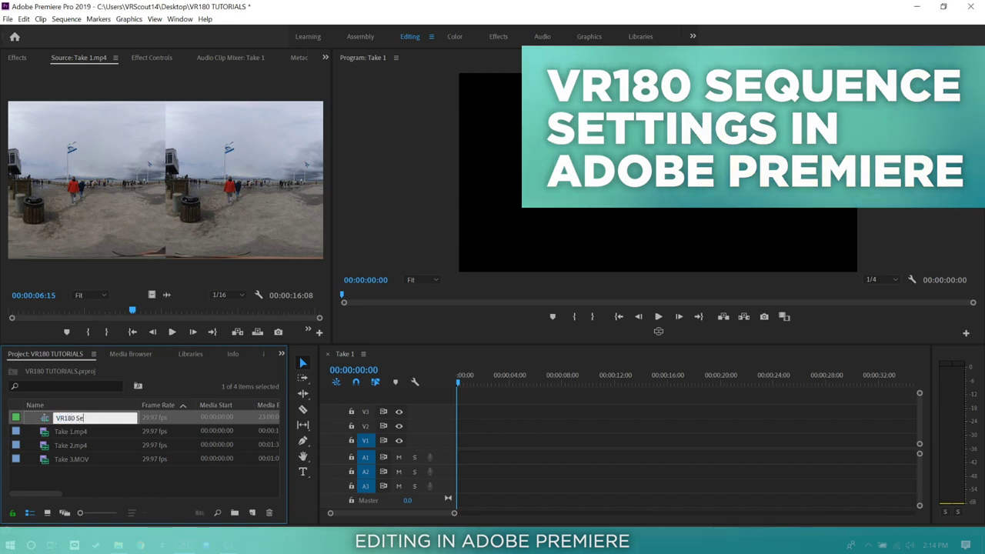
{"action": "type", "text": "quence"}
{"action": "key", "text": "Return"}
{"action": "right_click", "coordinate": [105, 418]}
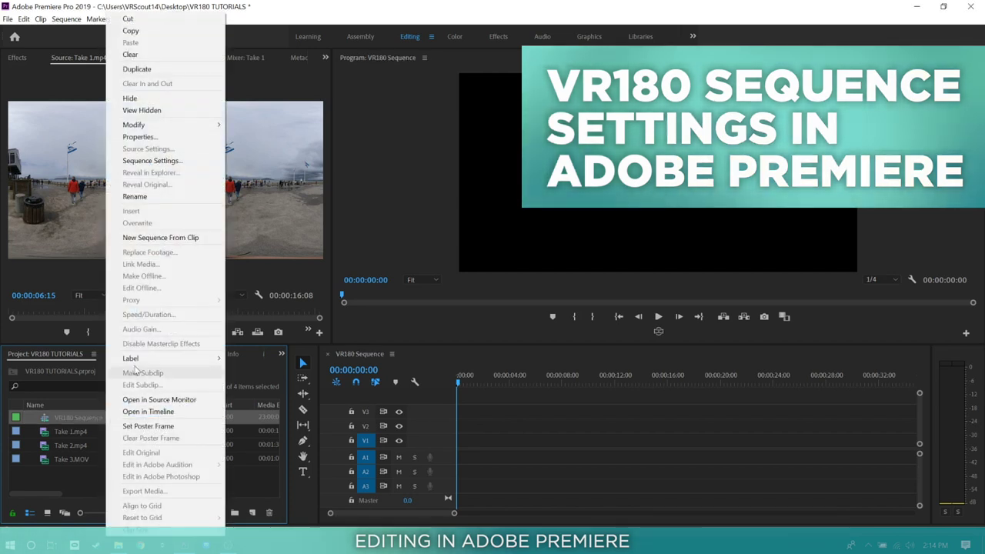
- Set VR180 Sequence previews to QuickTime with Apple ProRes 422, keeping Stereoscopic Side by Side layout
{"action": "left_click", "coordinate": [164, 160]}
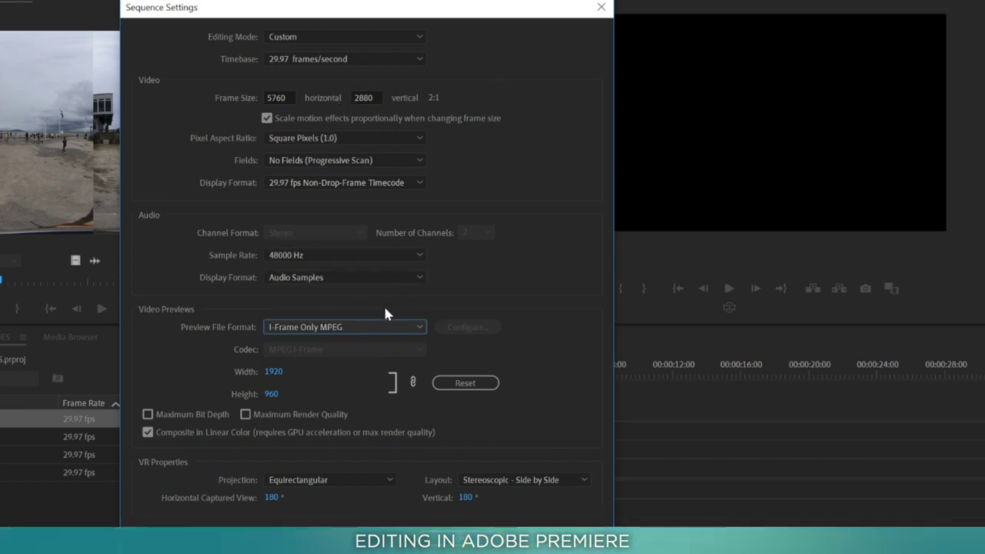
{"action": "left_click", "coordinate": [421, 327]}
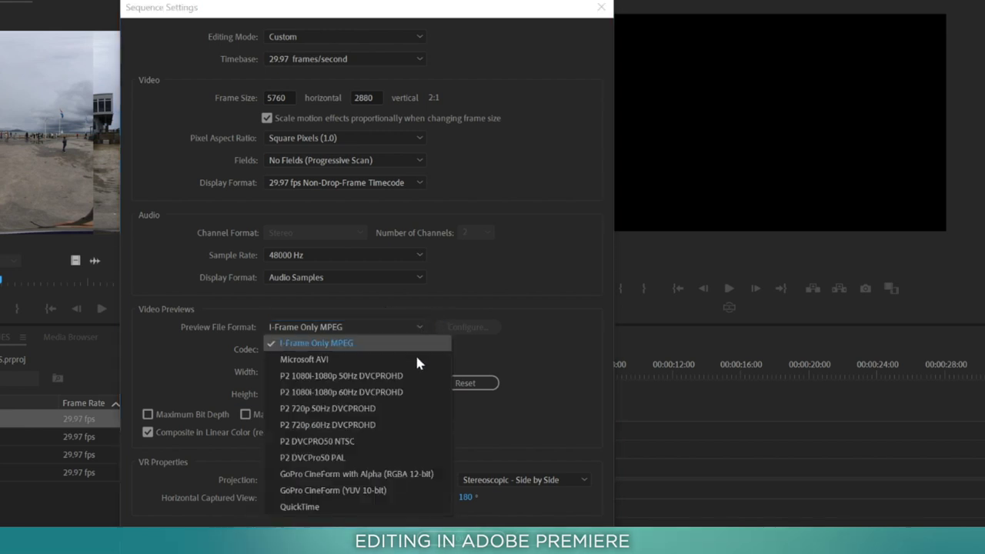
{"action": "left_click", "coordinate": [380, 510]}
{"action": "left_click", "coordinate": [343, 350]}
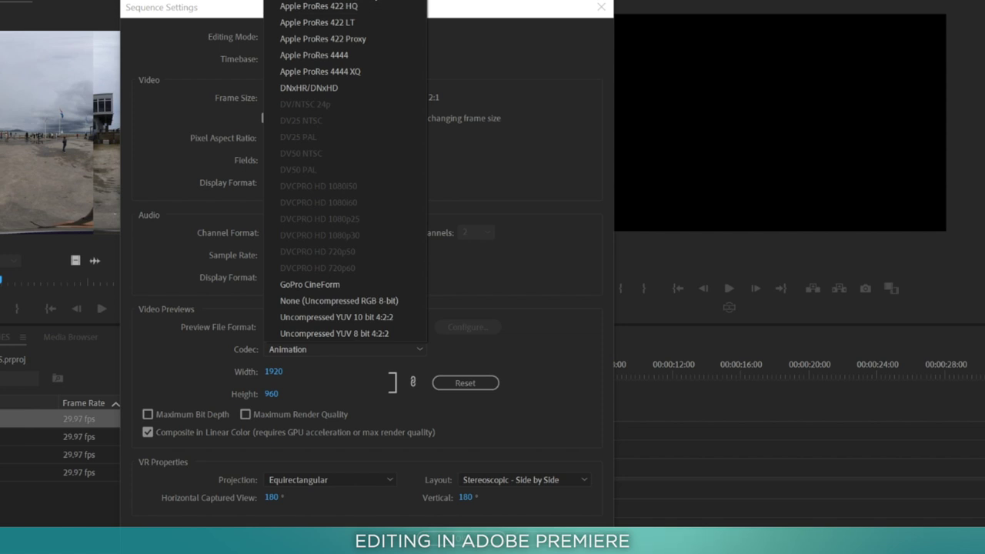
{"action": "left_click", "coordinate": [319, 3]}
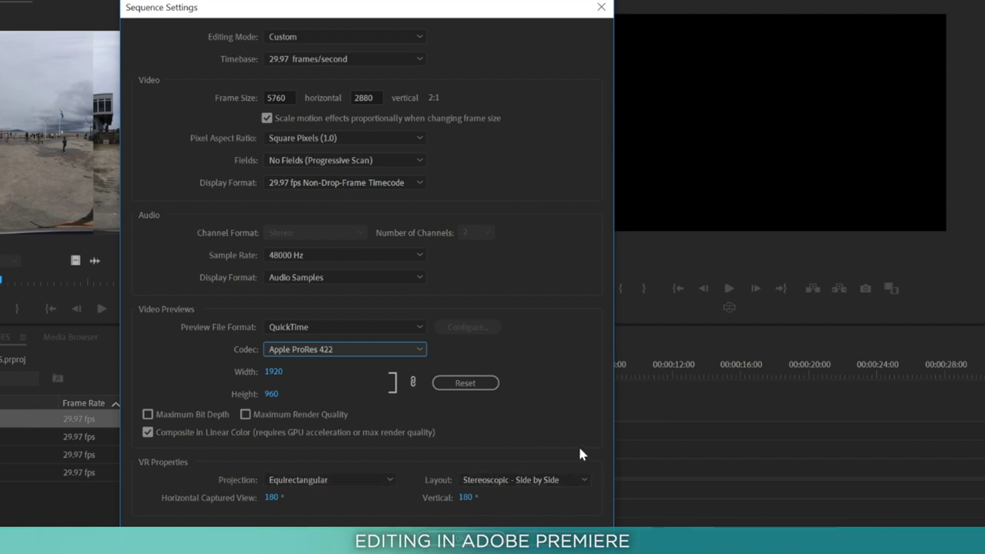
{"action": "left_click", "coordinate": [583, 482]}
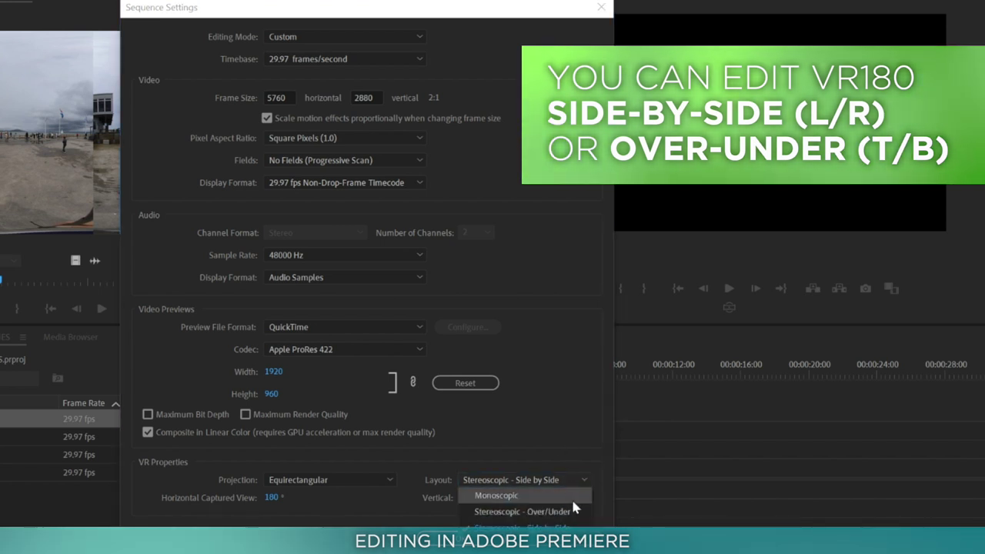
{"action": "left_click", "coordinate": [570, 529]}
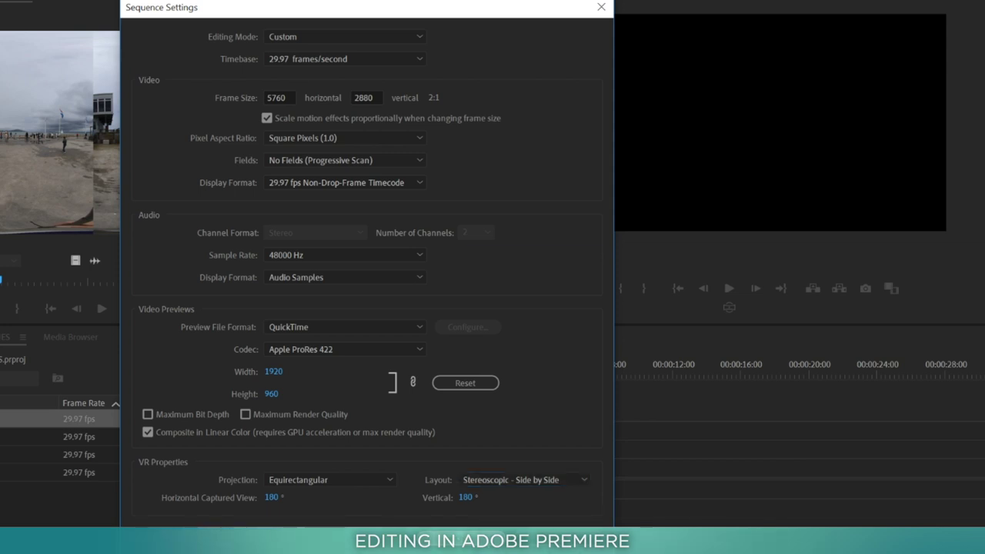
{"action": "left_click", "coordinate": [539, 543]}
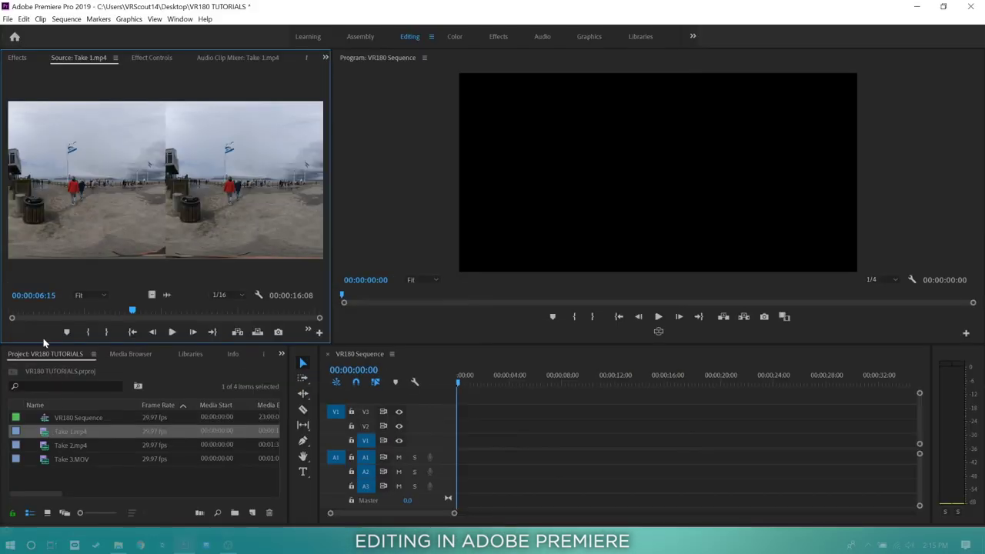
- Mark in and out points on Take 1 and insert that range into the sequence
{"action": "mouse_move", "coordinate": [24, 315]}
{"action": "left_mouse_down"}
{"action": "mouse_move", "coordinate": [250, 315]}
{"action": "mouse_move", "coordinate": [35, 315]}
{"action": "left_mouse_up"}
{"action": "key", "text": "o"}
{"action": "key", "text": "i"}
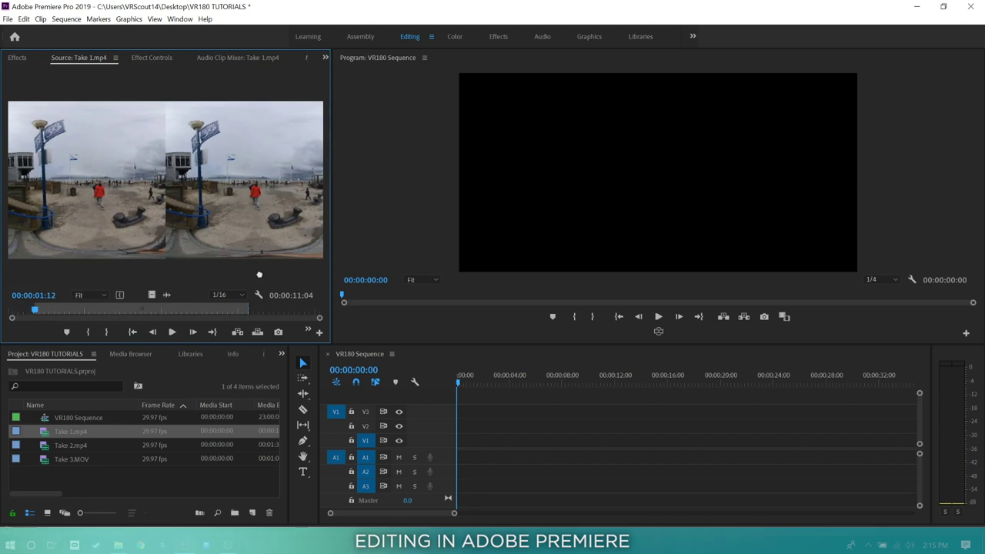
{"action": "key", "text": "comma"}
- Add marked portions of Take 2 and Take 3.MOV, then trim Take 2's end to close the gap
{"action": "double_click", "coordinate": [71, 445]}
{"action": "left_click_drag", "start_coordinate": [187, 309], "coordinate": [231, 310]}
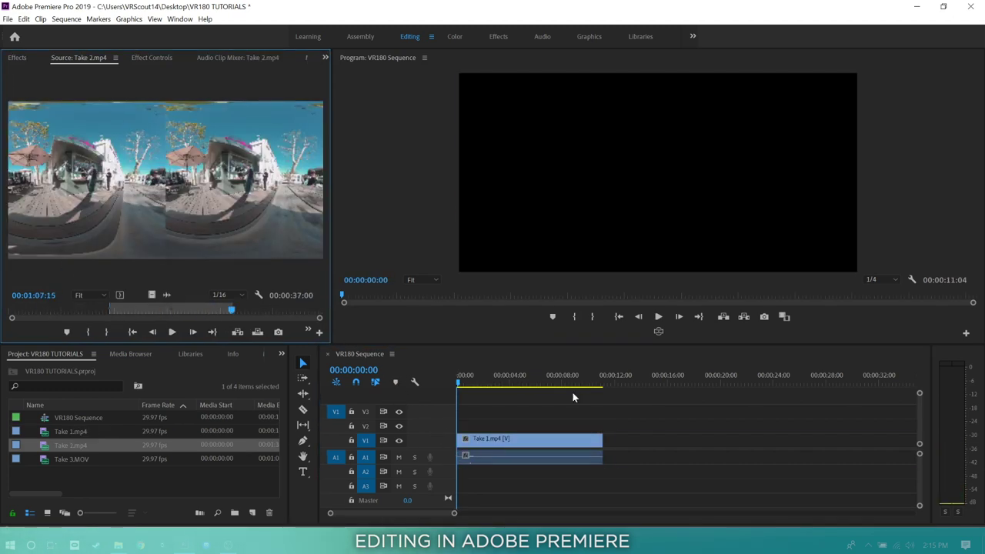
{"action": "key", "text": "comma"}
{"action": "double_click", "coordinate": [71, 459]}
{"action": "key", "text": "comma"}
{"action": "key", "text": "backslash"}
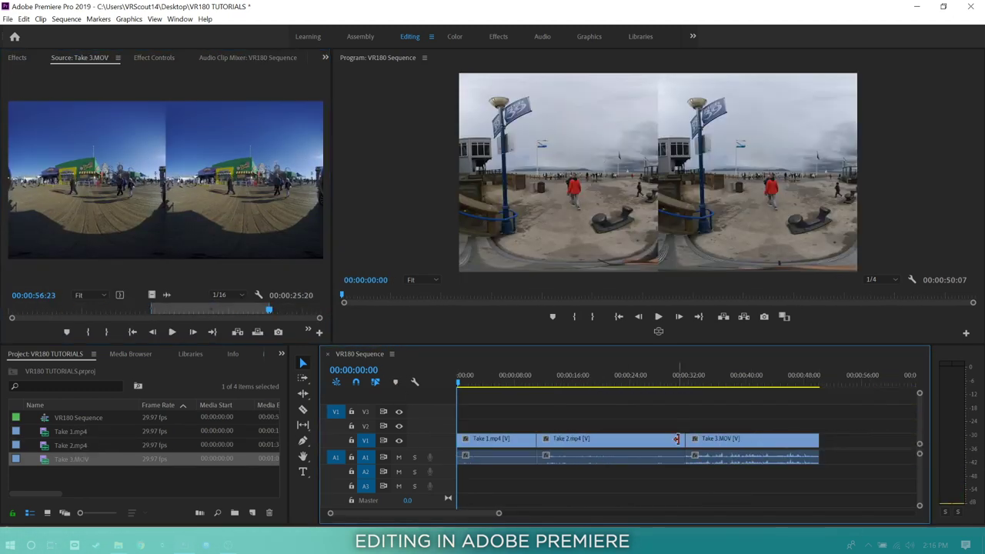
{"action": "left_click_drag", "start_coordinate": [677, 439], "coordinate": [660, 439]}
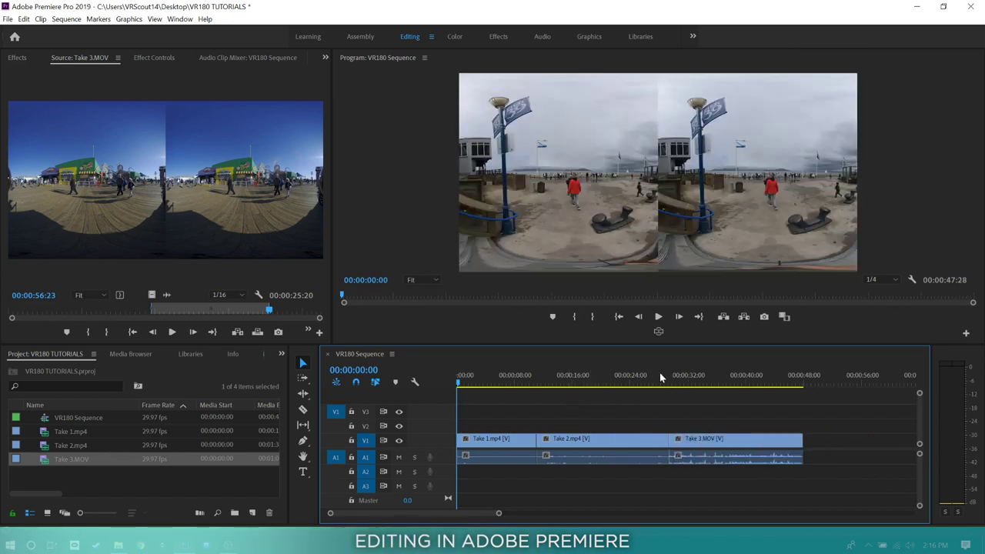
- Review the sequence at 00:00:05:08, 00:00:19:14 and 00:00:37:22, ending at 00:00:03:08
{"action": "left_click", "coordinate": [497, 379]}
{"action": "left_click", "coordinate": [598, 380]}
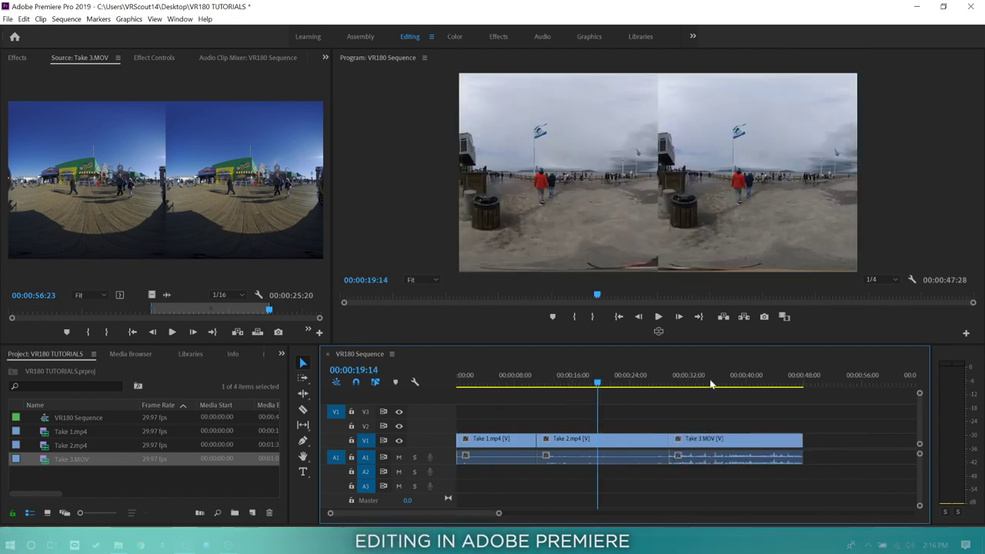
{"action": "left_click", "coordinate": [732, 382]}
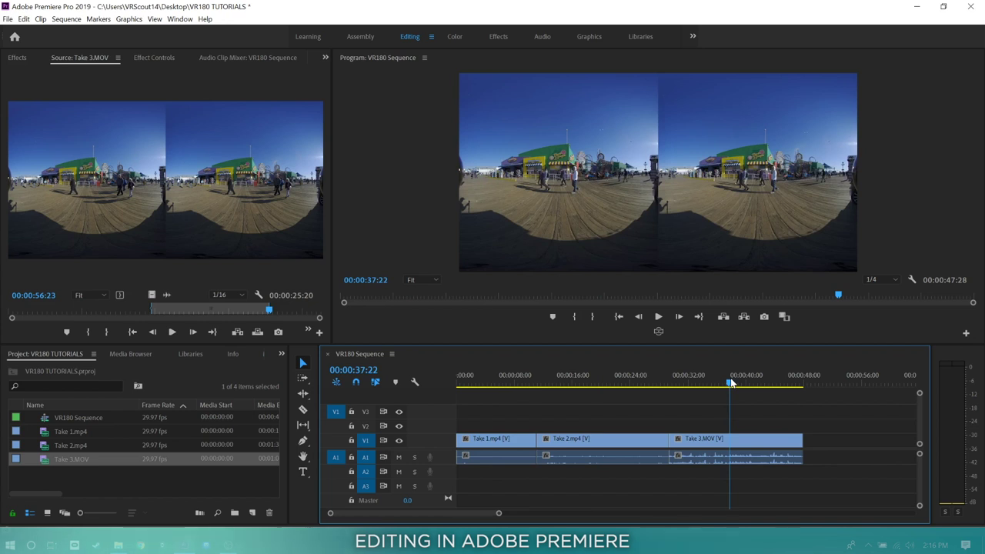
{"action": "left_click_drag", "start_coordinate": [479, 382], "coordinate": [745, 393]}
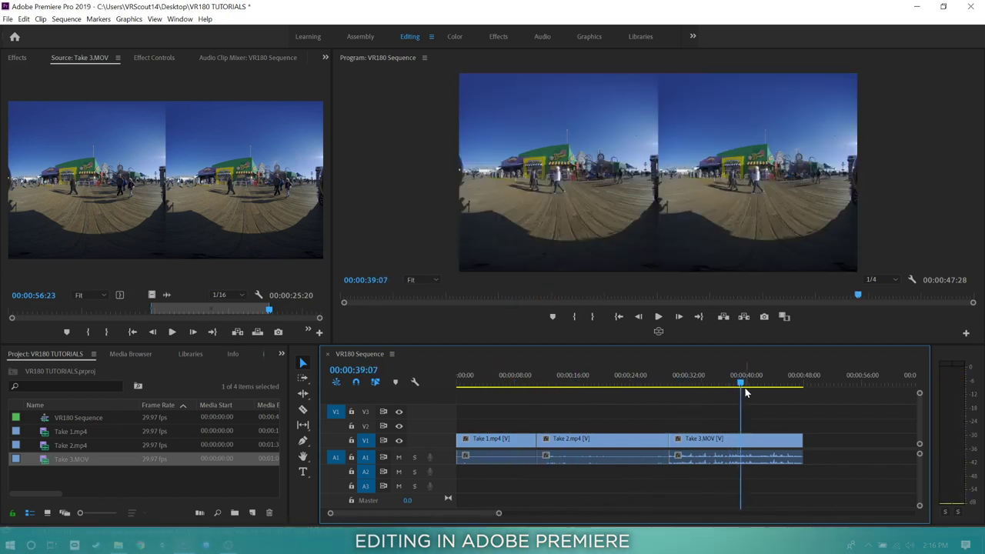
{"action": "left_click", "coordinate": [480, 382]}
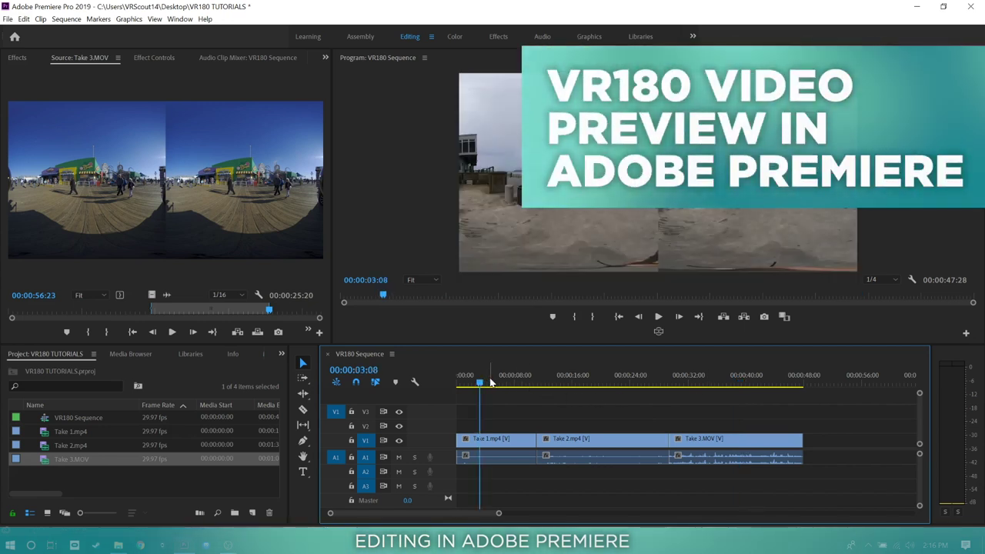
- Enable VR Video in the Program monitor and drag to look around the scene
{"action": "right_click", "coordinate": [532, 173]}
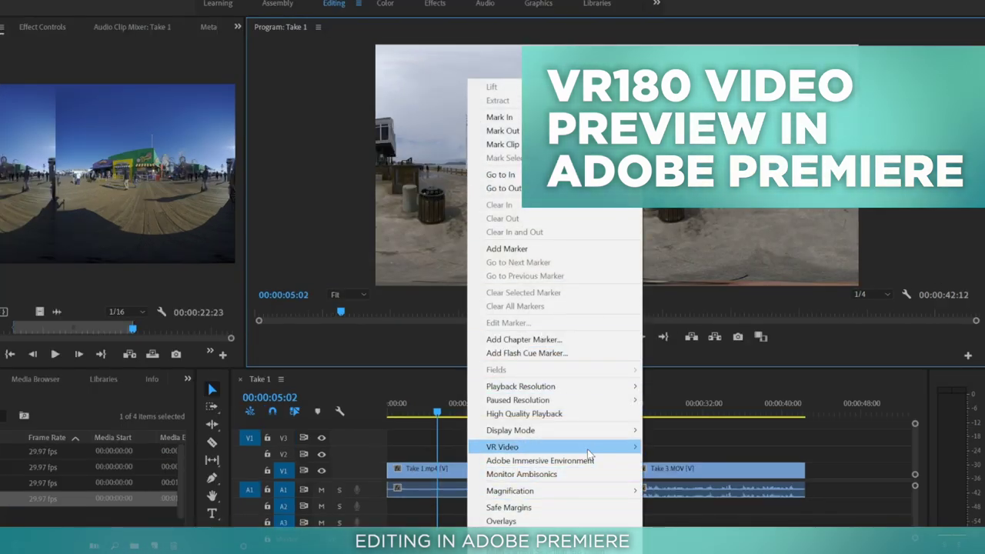
{"action": "mouse_move", "coordinate": [589, 454]}
{"action": "left_click", "coordinate": [694, 446]}
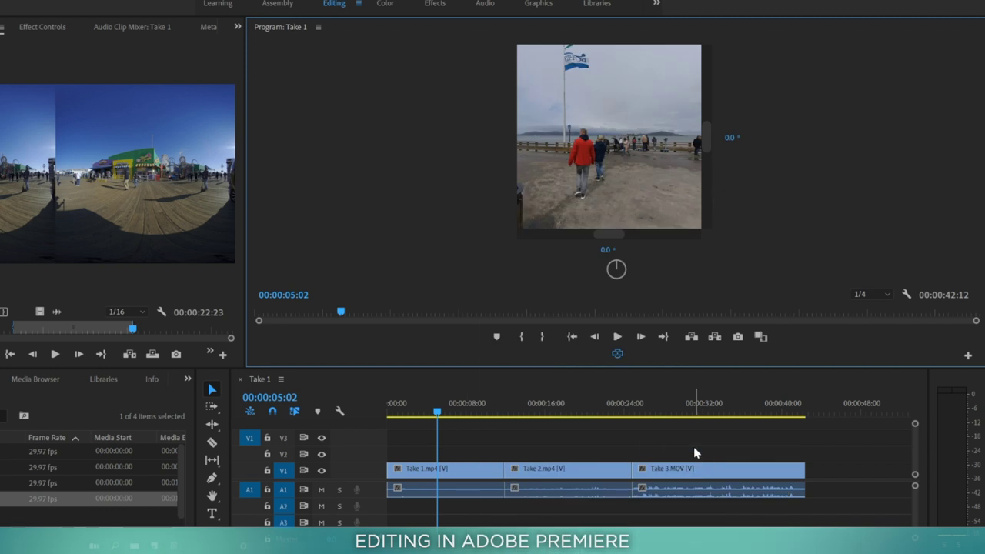
{"action": "left_click_drag", "start_coordinate": [556, 166], "coordinate": [621, 139]}
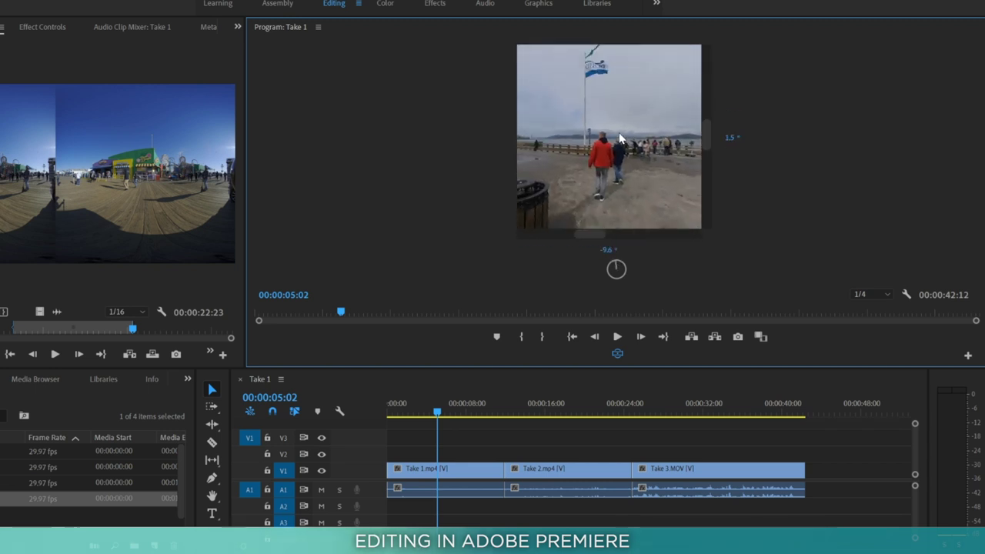
- Turn off VR Video Show Controls to hide the angle readouts, then look around again
{"action": "right_click", "coordinate": [620, 139]}
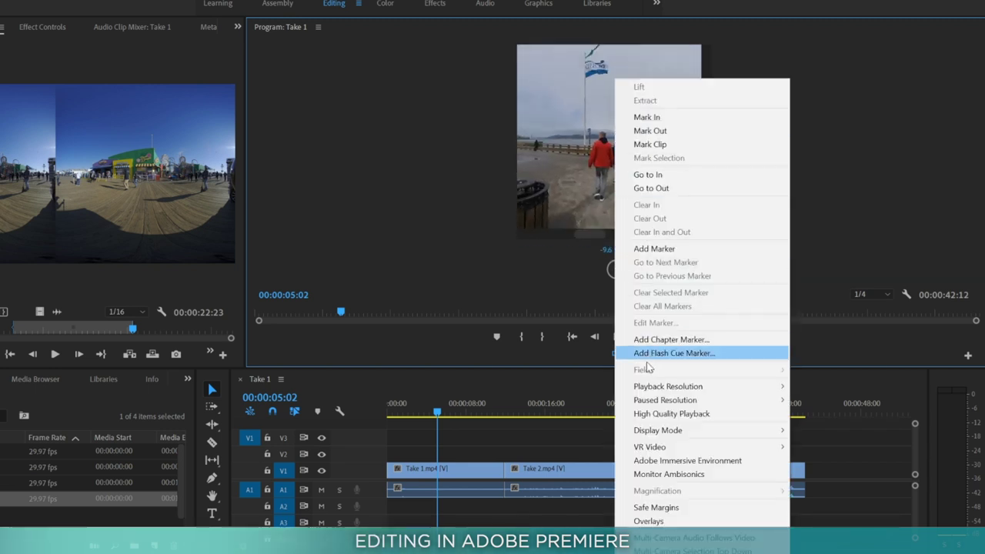
{"action": "mouse_move", "coordinate": [724, 453]}
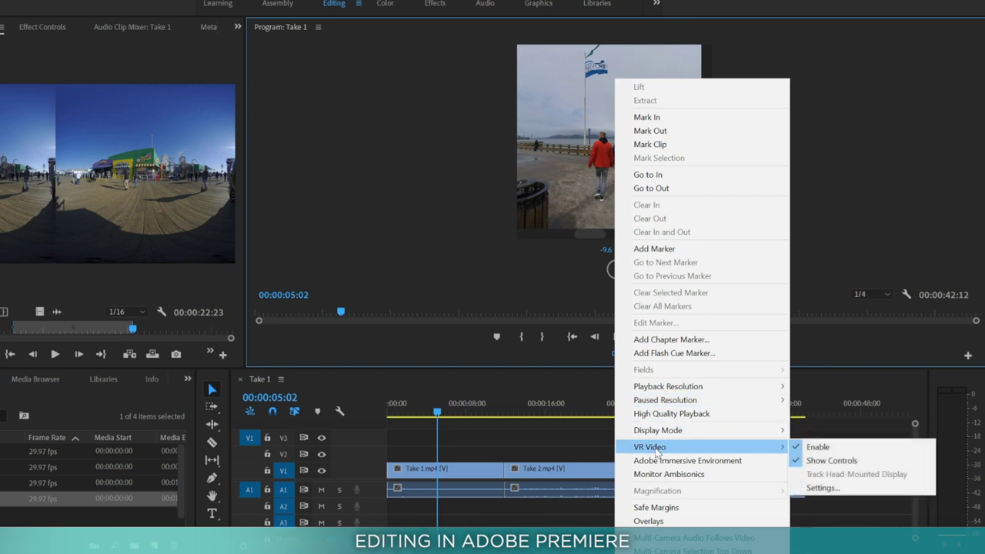
{"action": "left_click", "coordinate": [814, 462]}
{"action": "left_click_drag", "start_coordinate": [605, 209], "coordinate": [683, 163]}
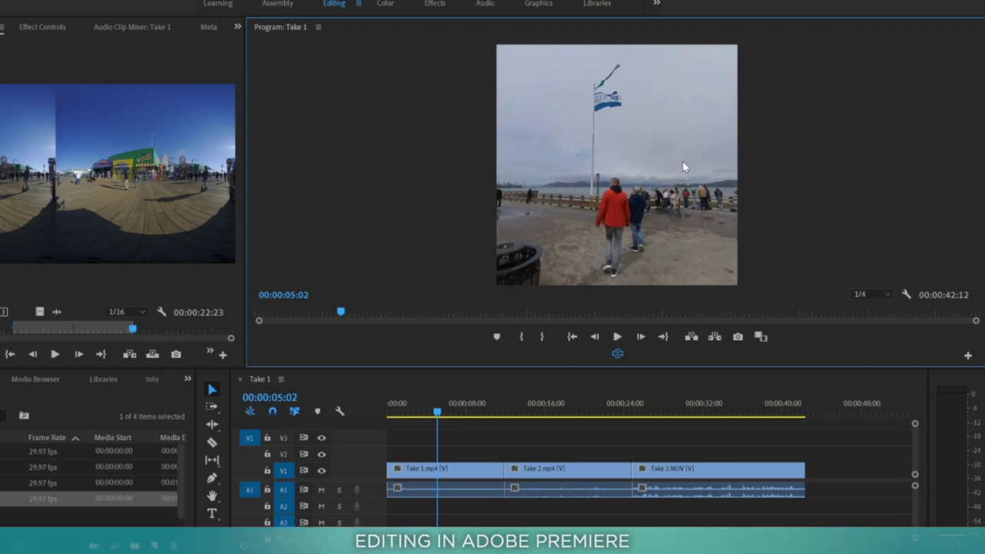
- Set the vertical field of view to 60° in VR Video Settings
{"action": "right_click", "coordinate": [637, 154]}
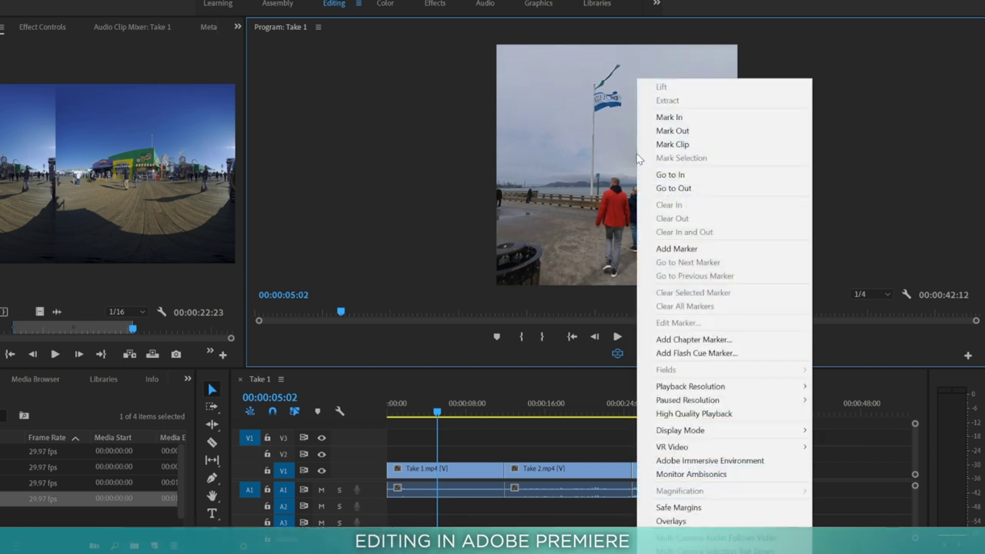
{"action": "mouse_move", "coordinate": [766, 448]}
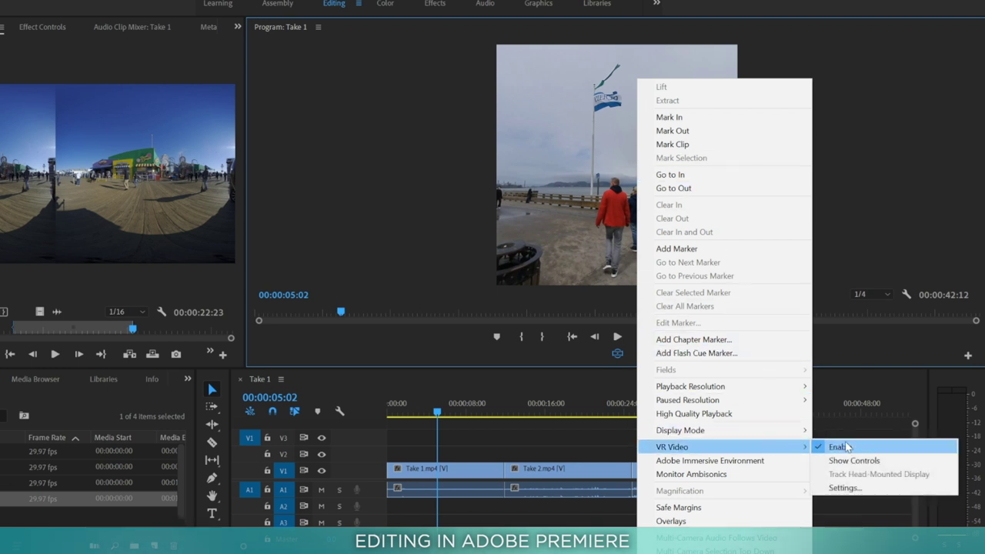
{"action": "left_click", "coordinate": [845, 488]}
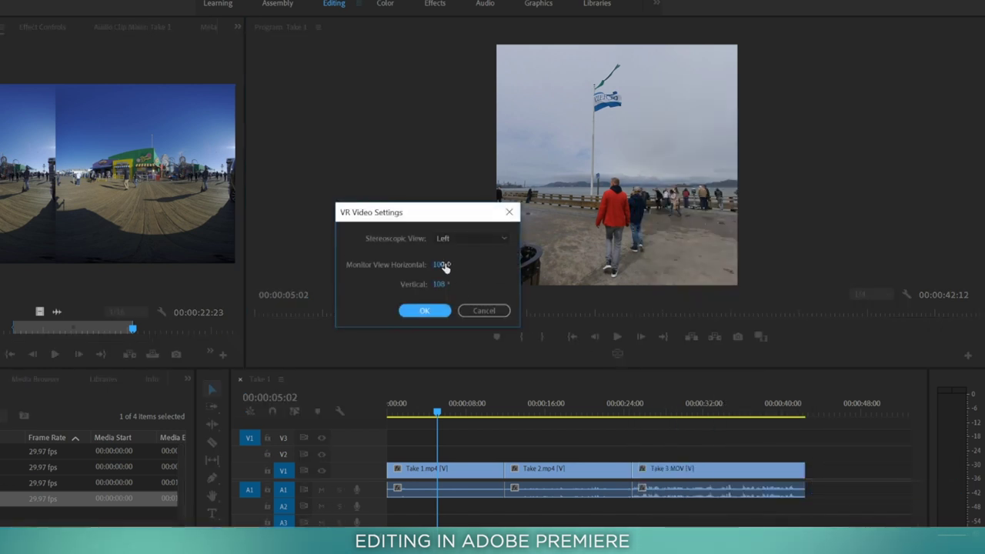
{"action": "left_click_drag", "start_coordinate": [445, 266], "coordinate": [439, 269]}
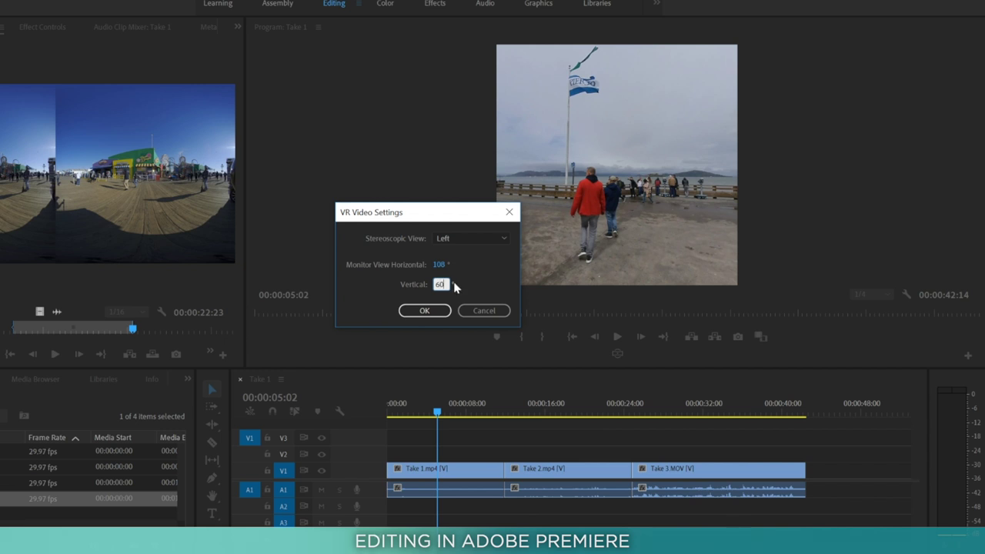
{"action": "left_click", "coordinate": [431, 312]}
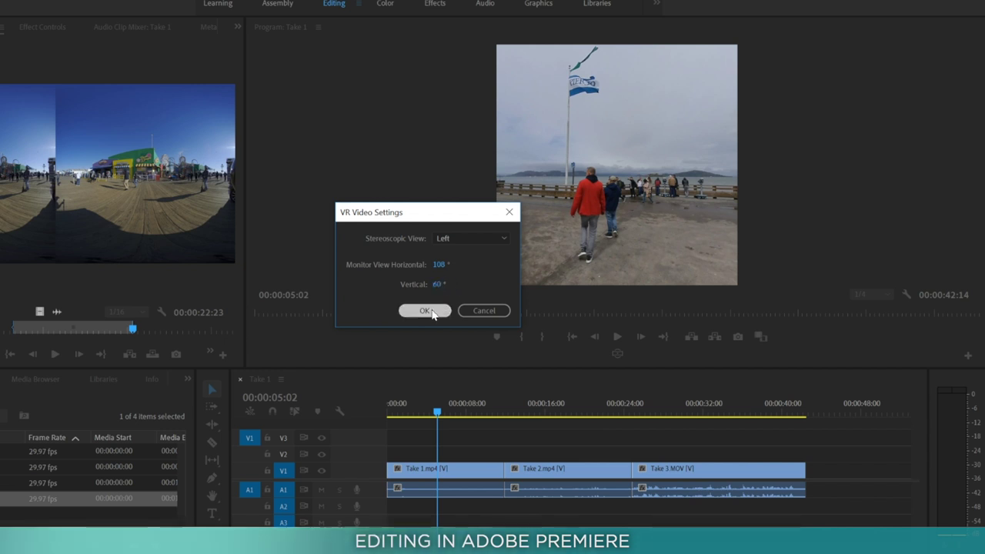
- Pan the VR view toward the flag poles and tilt it to the horizon
{"action": "left_click_drag", "start_coordinate": [456, 224], "coordinate": [408, 229]}
{"action": "left_click_drag", "start_coordinate": [624, 178], "coordinate": [579, 66]}
{"action": "left_click_drag", "start_coordinate": [660, 228], "coordinate": [601, 339]}
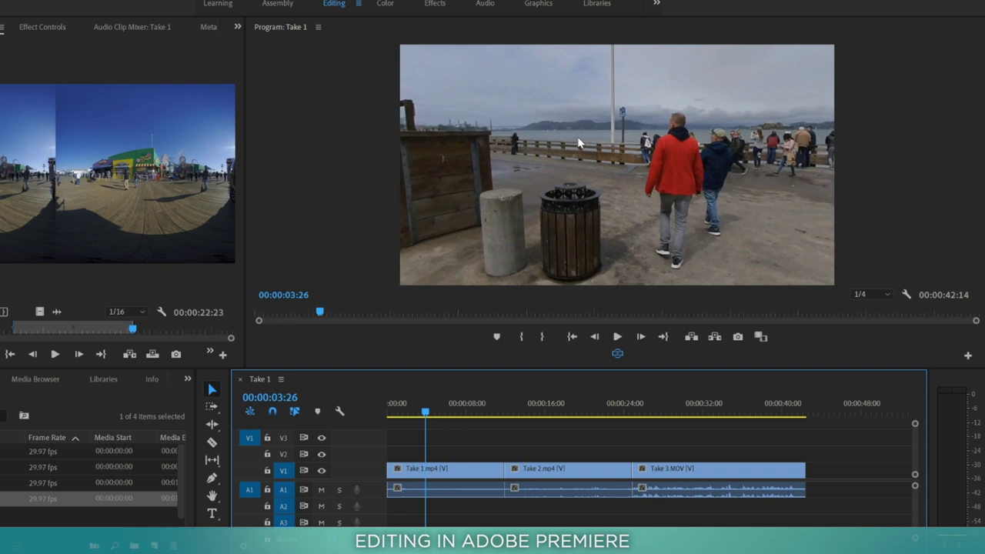
- Set VR Stereoscopic View to Anaglyph, pan to centre the trash can, and play the sequence
{"action": "right_click", "coordinate": [577, 136]}
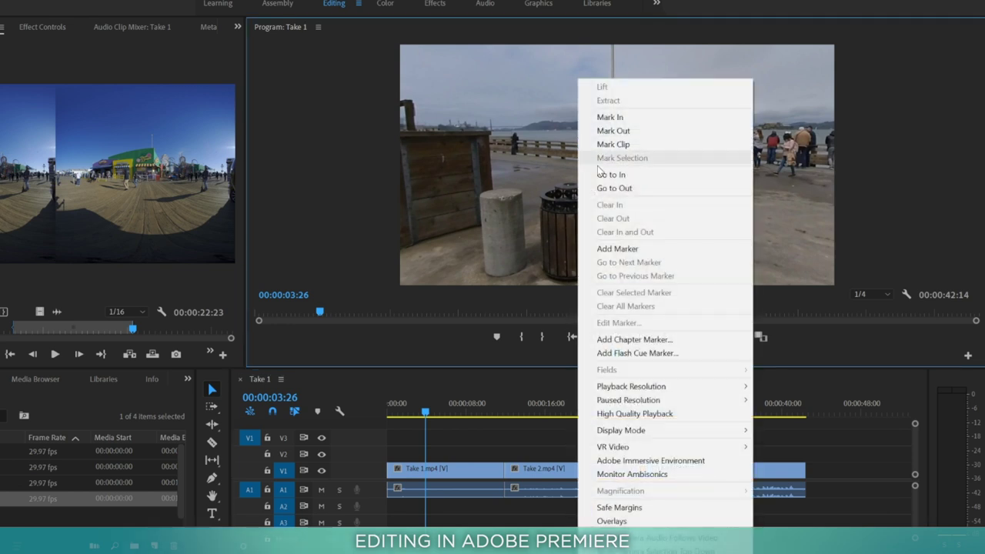
{"action": "mouse_move", "coordinate": [695, 453]}
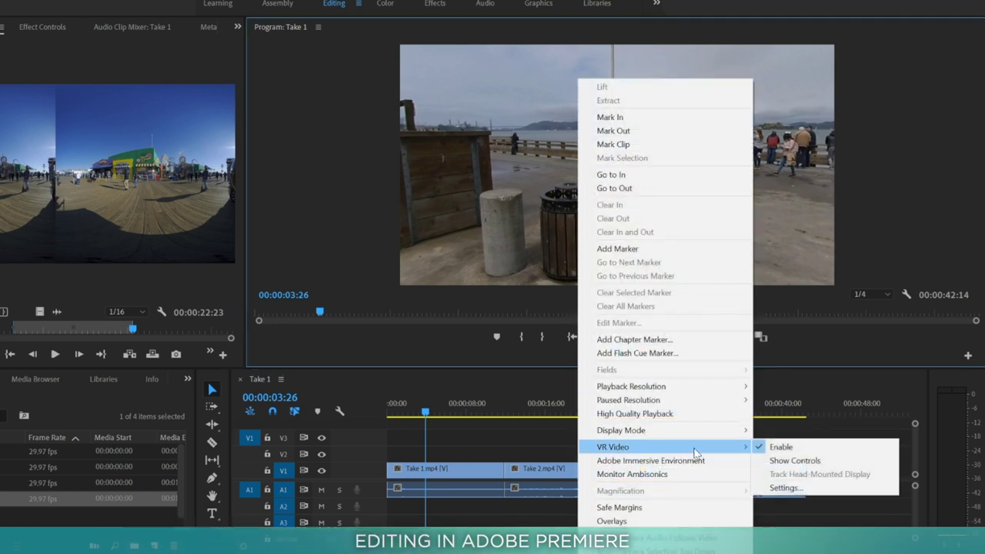
{"action": "left_click", "coordinate": [817, 489]}
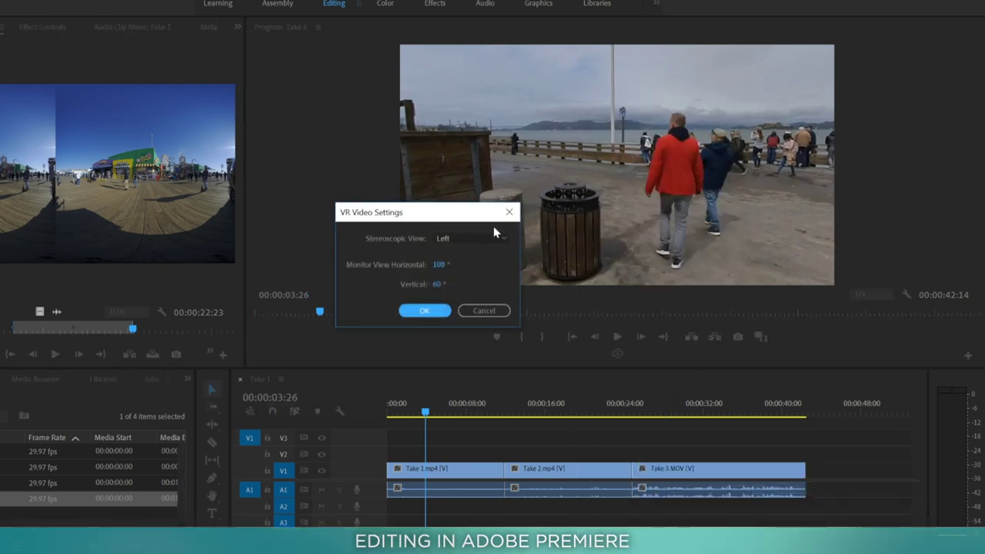
{"action": "left_click_drag", "start_coordinate": [462, 211], "coordinate": [401, 146]}
{"action": "left_click", "coordinate": [414, 174]}
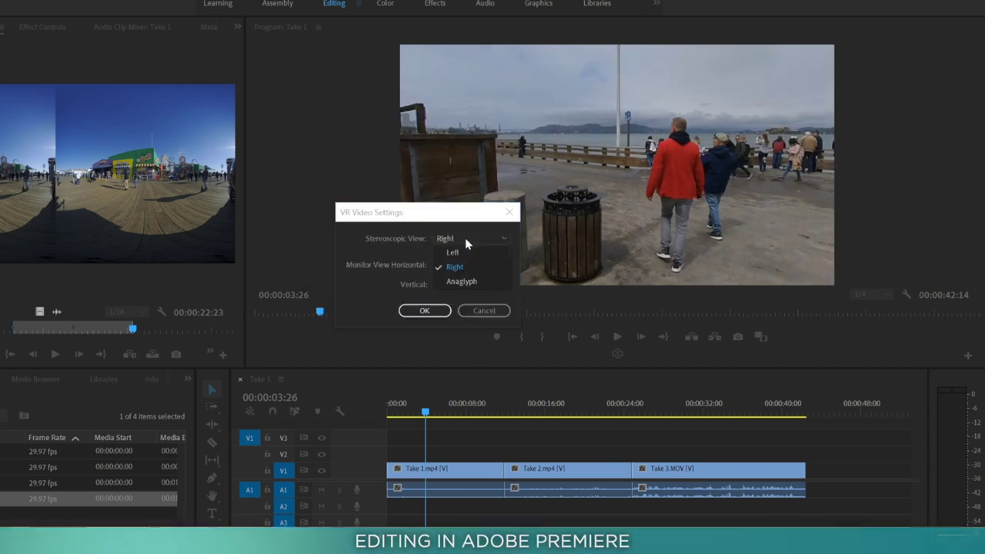
{"action": "left_click", "coordinate": [462, 281]}
{"action": "left_click", "coordinate": [431, 311]}
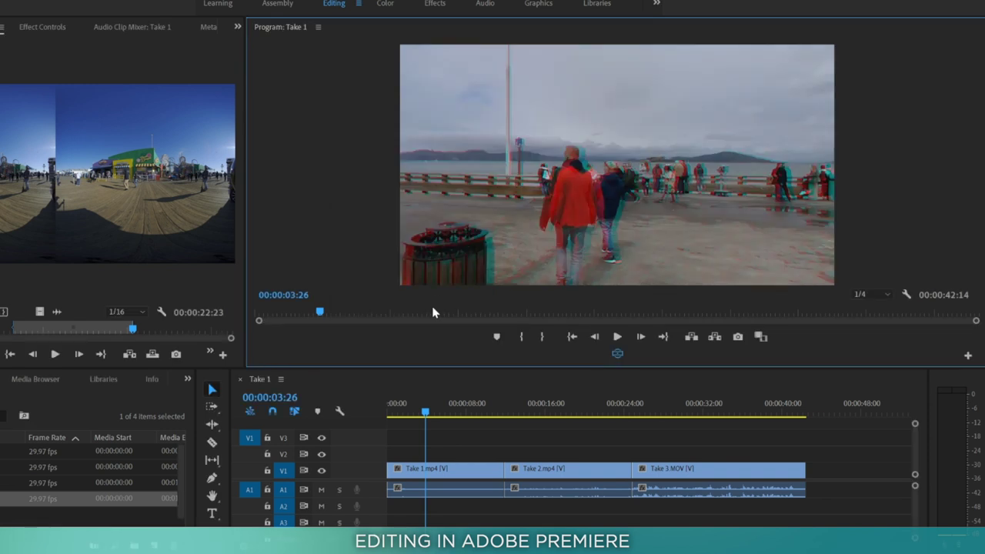
{"action": "left_click_drag", "start_coordinate": [443, 276], "coordinate": [506, 200]}
{"action": "key", "text": "space"}
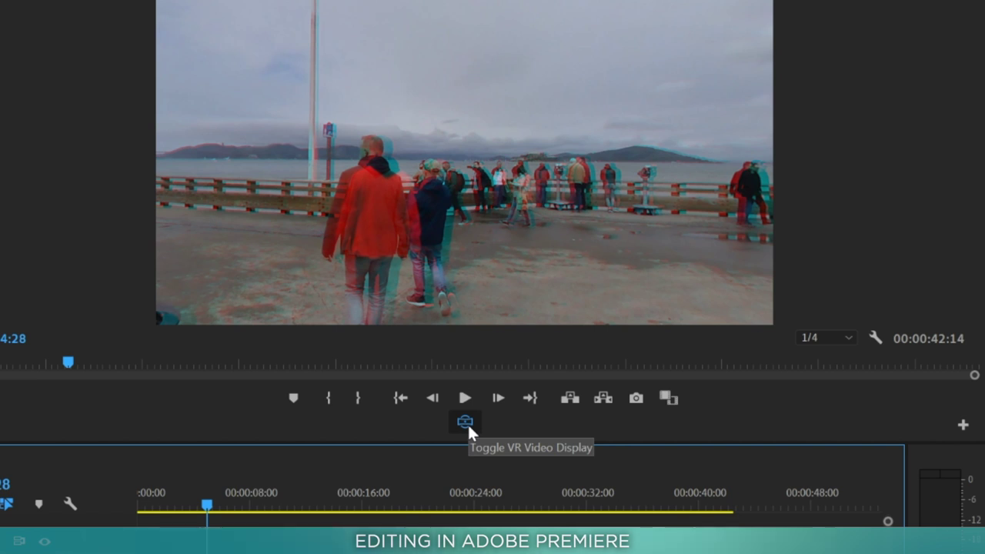
- Switch the Program monitor between the flat side-by-side frame and the VR view
{"action": "left_click", "coordinate": [465, 422]}
{"action": "left_click", "coordinate": [465, 421]}
{"action": "left_click", "coordinate": [465, 422]}
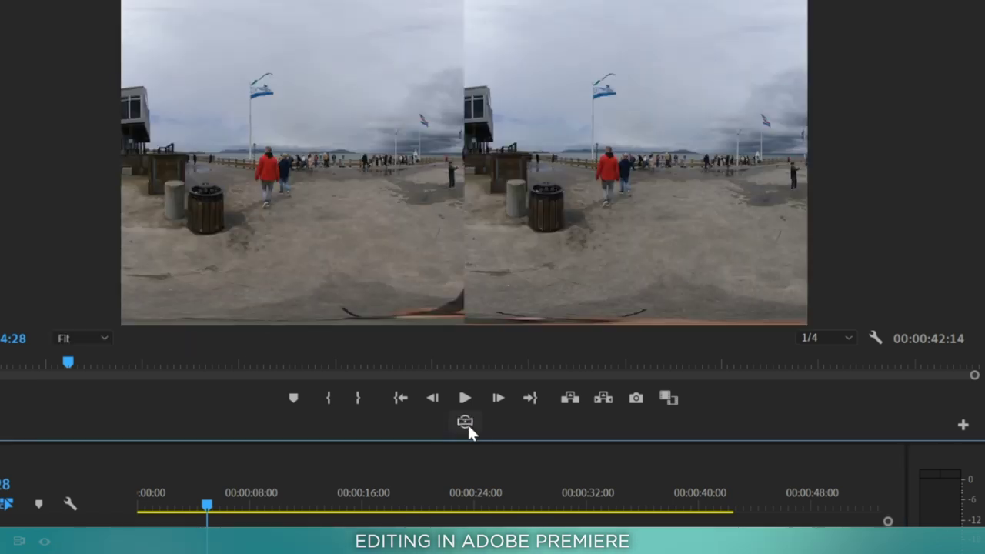
- Add the Toggle VR Video Display button to the Program monitor's button bar
{"action": "left_click", "coordinate": [962, 426]}
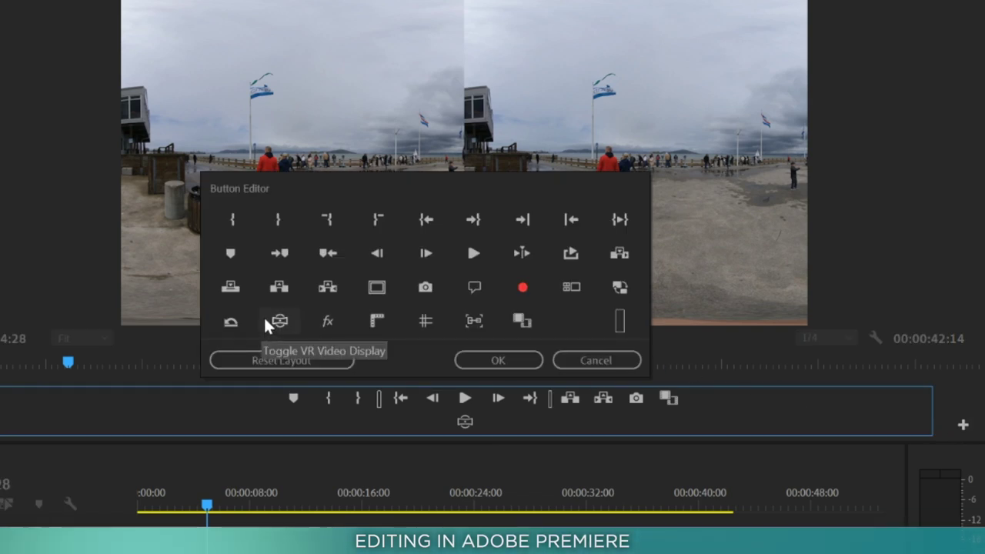
{"action": "left_click_drag", "start_coordinate": [264, 317], "coordinate": [473, 422]}
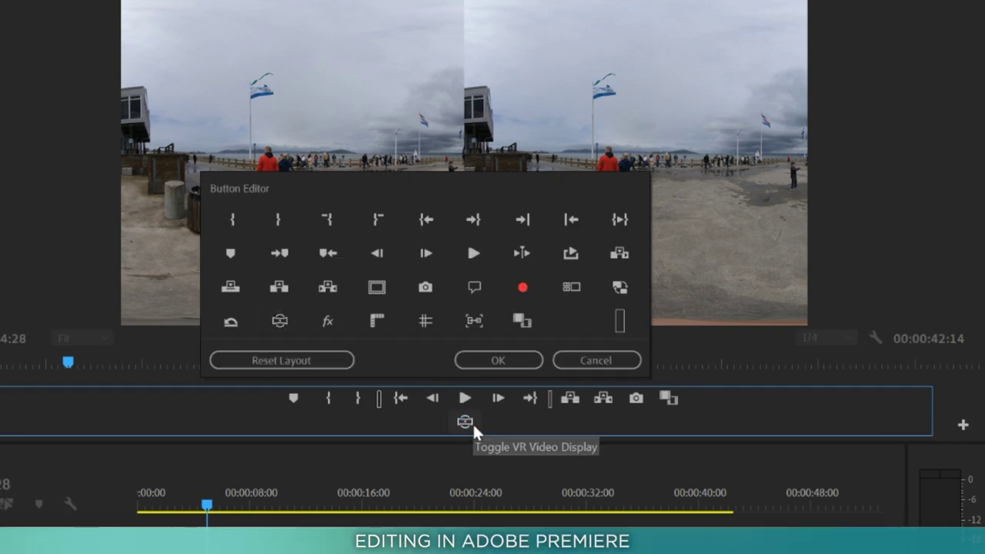
{"action": "left_click", "coordinate": [495, 366]}
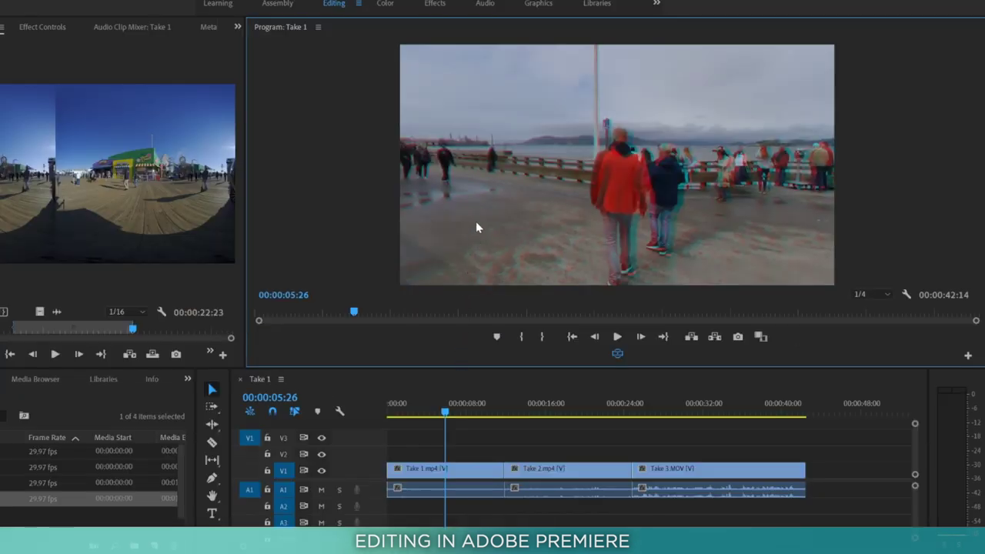
- Disable the VR Video preview in the Program monitor and save the project
{"action": "right_click", "coordinate": [482, 197]}
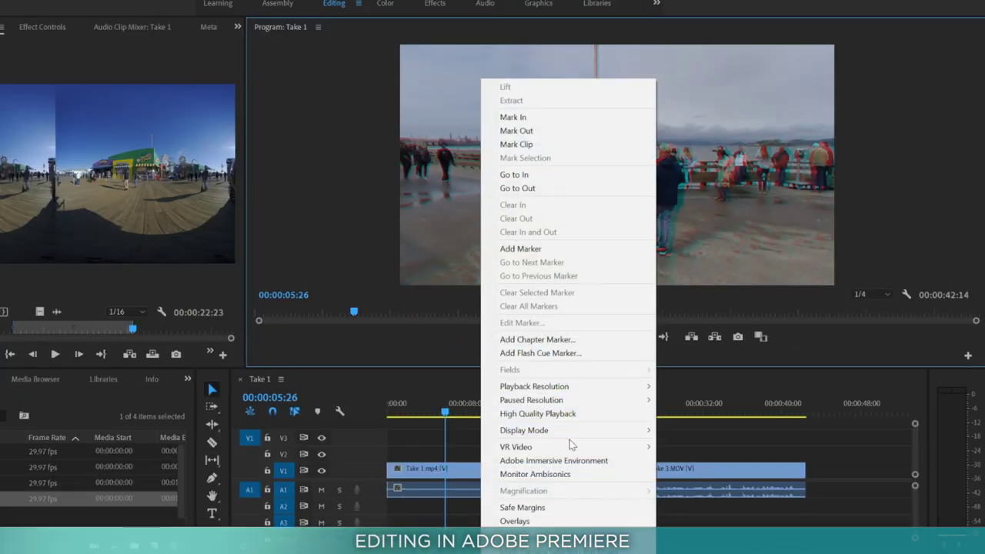
{"action": "left_click", "coordinate": [572, 446]}
{"action": "key", "text": "ctrl+s"}
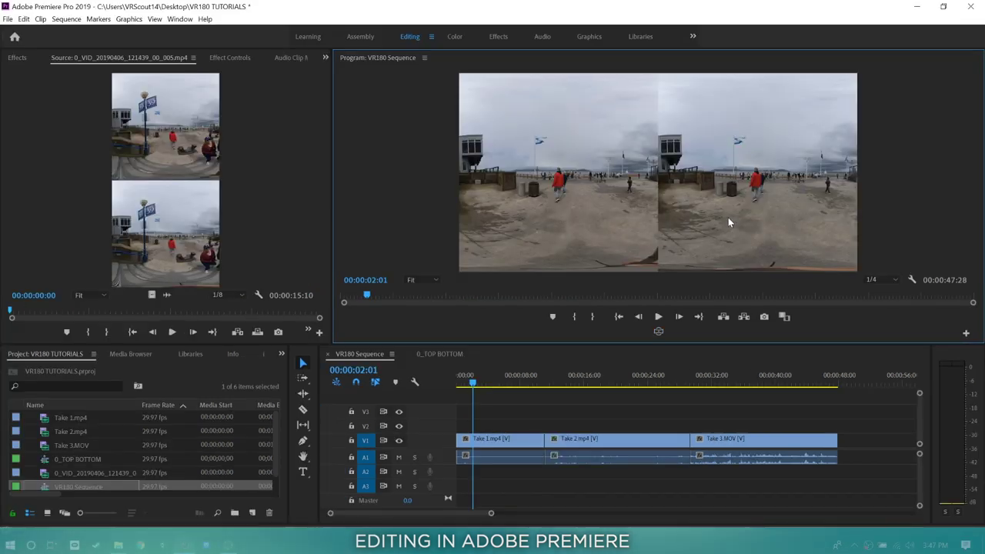
- At 00:00:02:14, compare the VR view with the flat side-by-side stereo frame
{"action": "left_click_drag", "start_coordinate": [473, 383], "coordinate": [477, 389]}
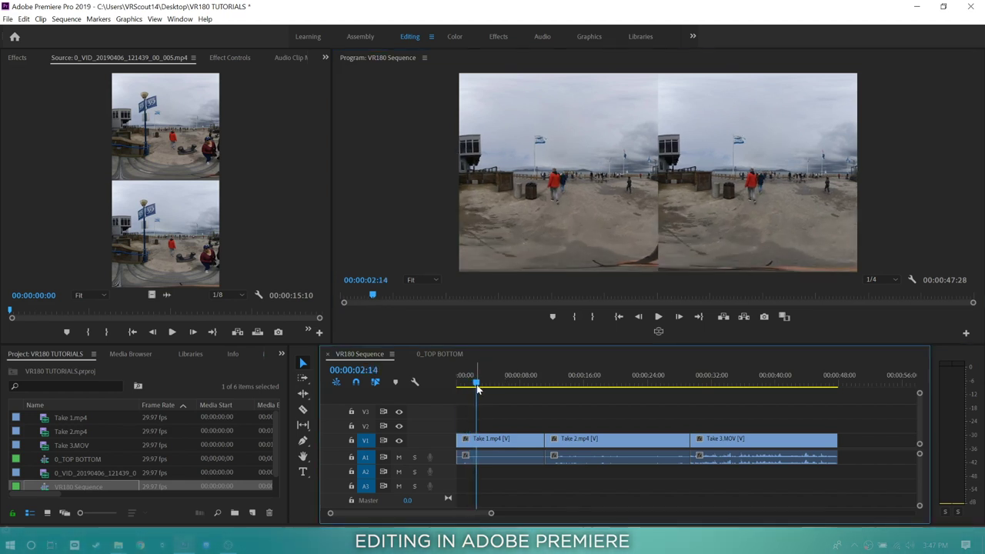
{"action": "left_click", "coordinate": [658, 332]}
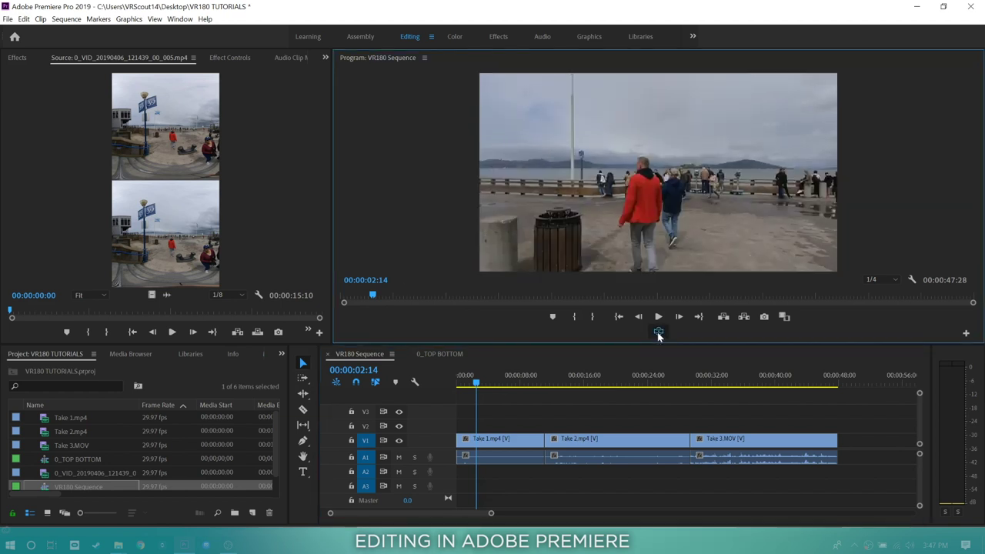
{"action": "left_click_drag", "start_coordinate": [724, 176], "coordinate": [579, 254]}
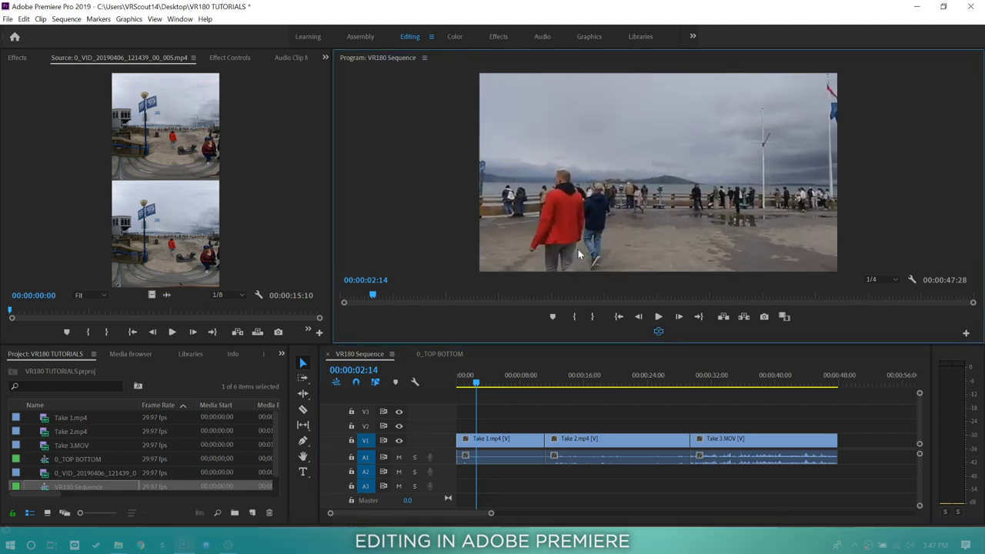
{"action": "left_click", "coordinate": [659, 332]}
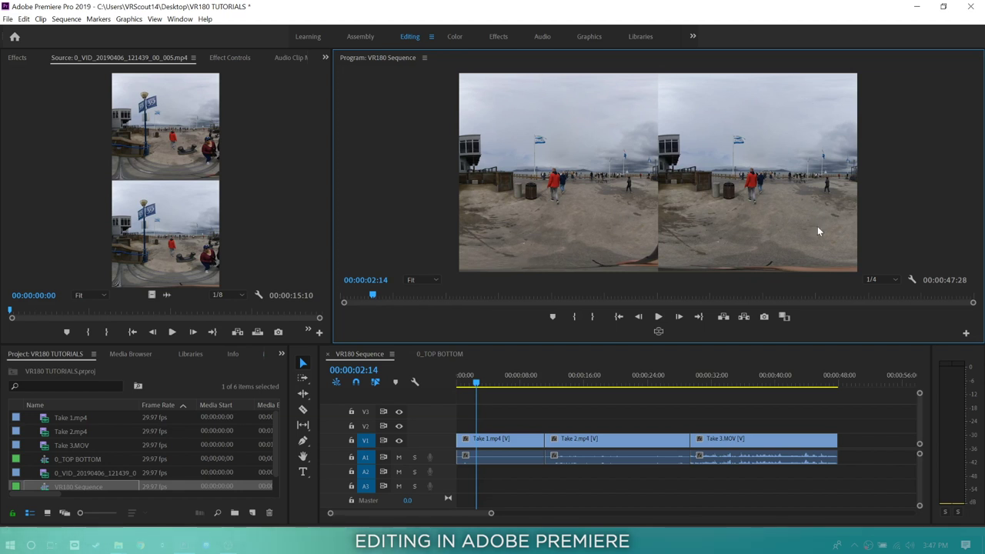
- Open the 0_TOP BOTTOM sequence and inspect its Sequence Settings
{"action": "double_click", "coordinate": [43, 460]}
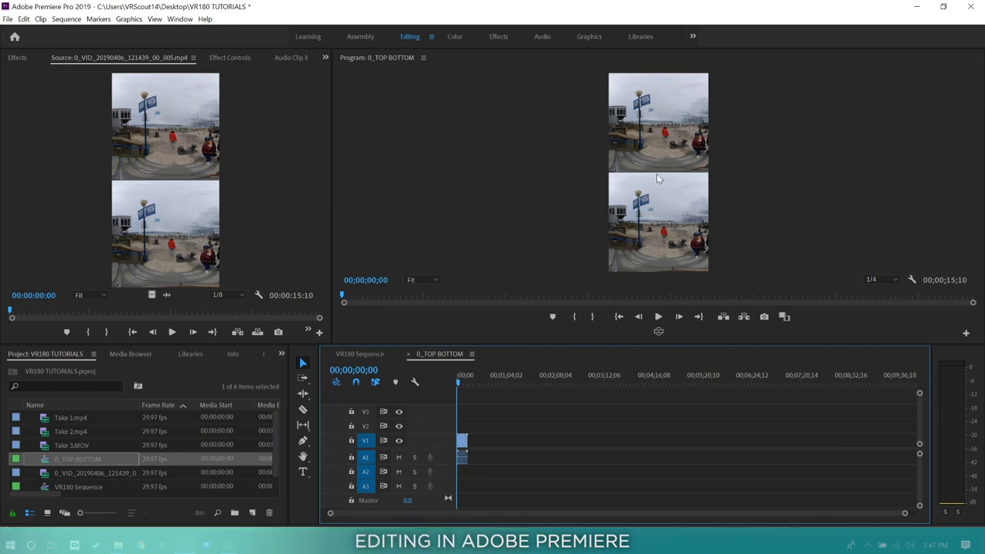
{"action": "right_click", "coordinate": [44, 460]}
{"action": "left_click", "coordinate": [113, 160]}
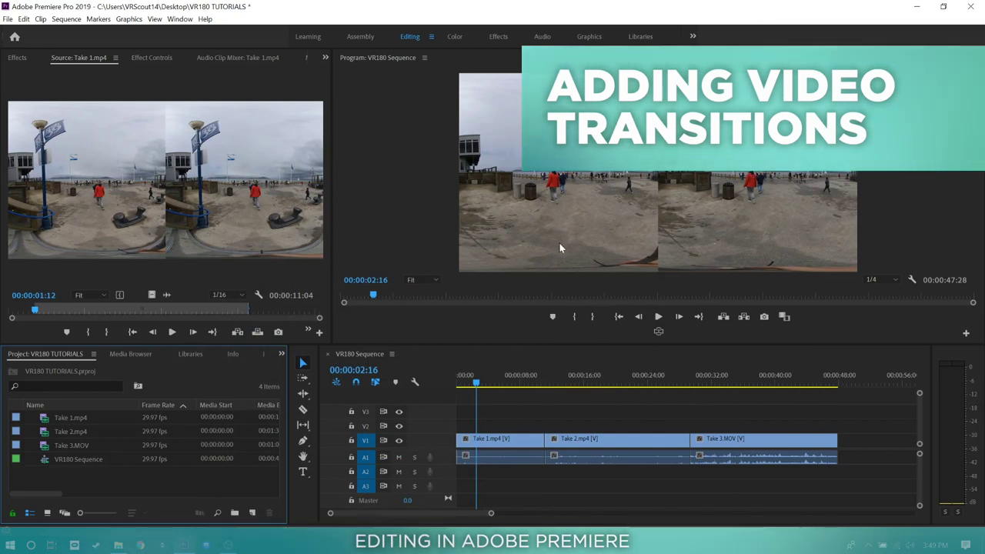
- Apply Dip to Black from Video Transitions > Dissolve to the Take 1/Take 2 cut
{"action": "left_click", "coordinate": [311, 163]}
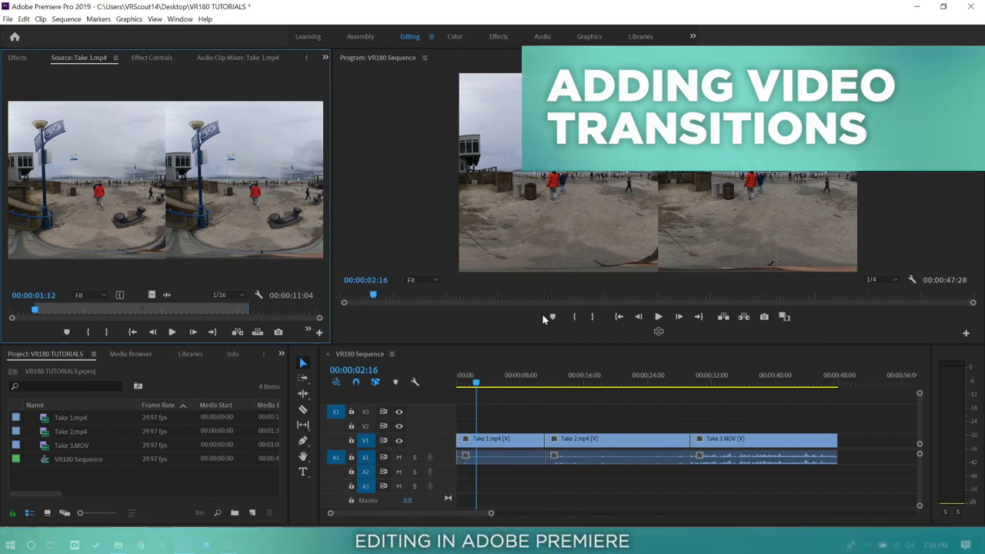
{"action": "left_click", "coordinate": [18, 59]}
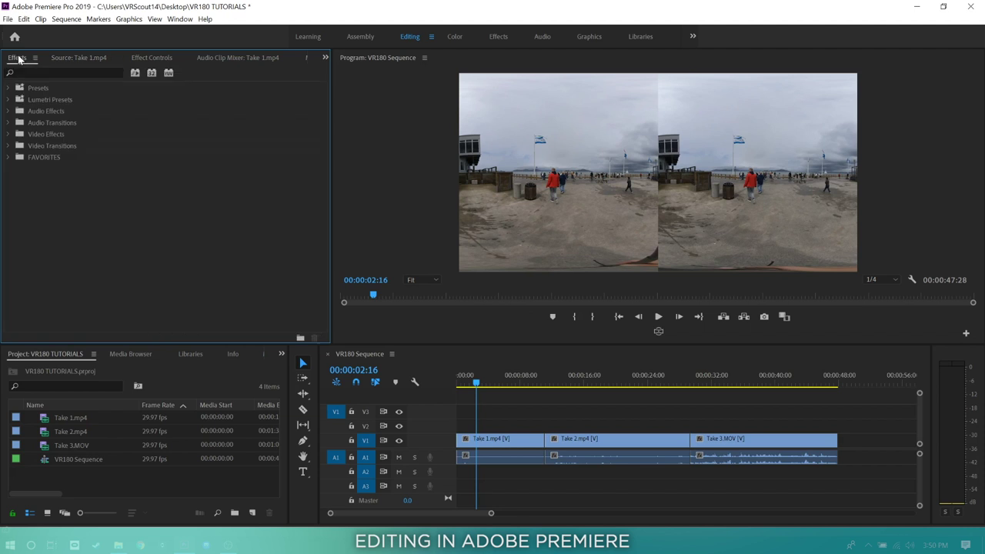
{"action": "left_click", "coordinate": [10, 146]}
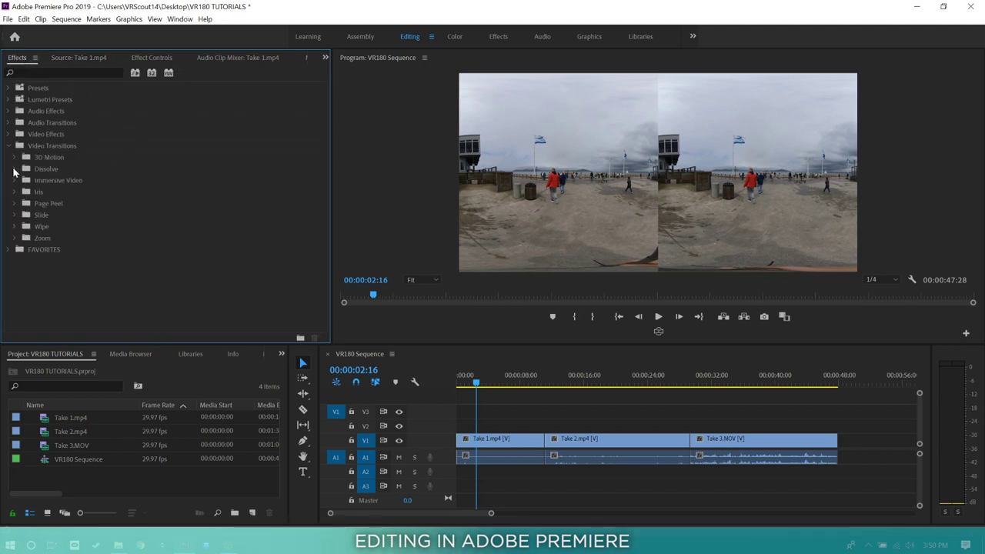
{"action": "left_click", "coordinate": [14, 169]}
{"action": "left_click", "coordinate": [39, 192]}
{"action": "left_click", "coordinate": [38, 205]}
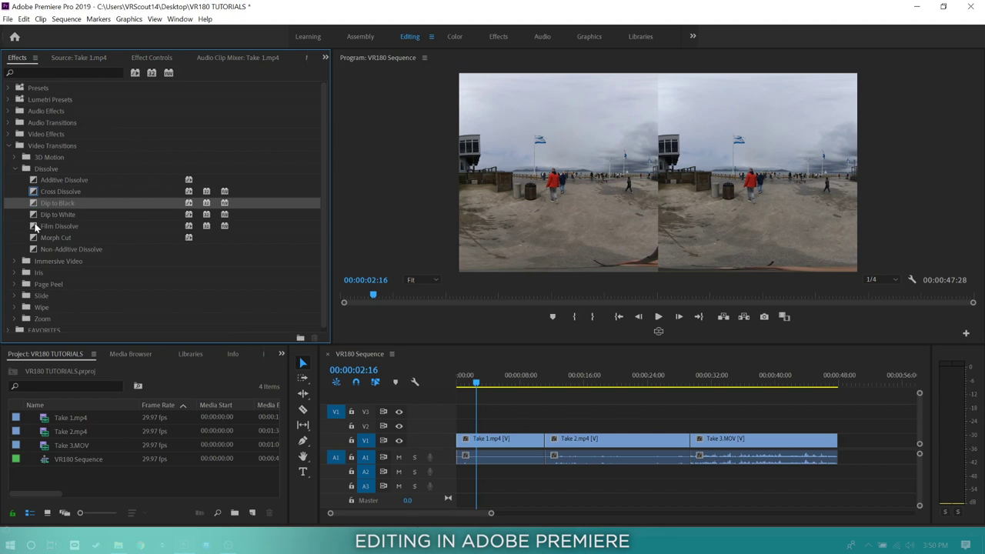
{"action": "left_click_drag", "start_coordinate": [507, 421], "coordinate": [544, 439]}
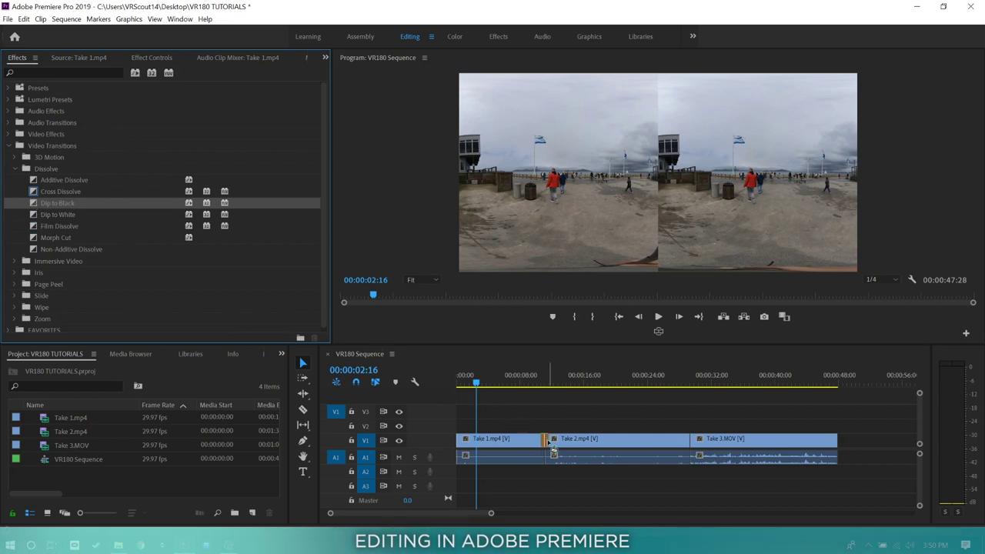
- Play the Dip to Black transition from just before it, then collapse the Dissolve folder
{"action": "left_click", "coordinate": [540, 385]}
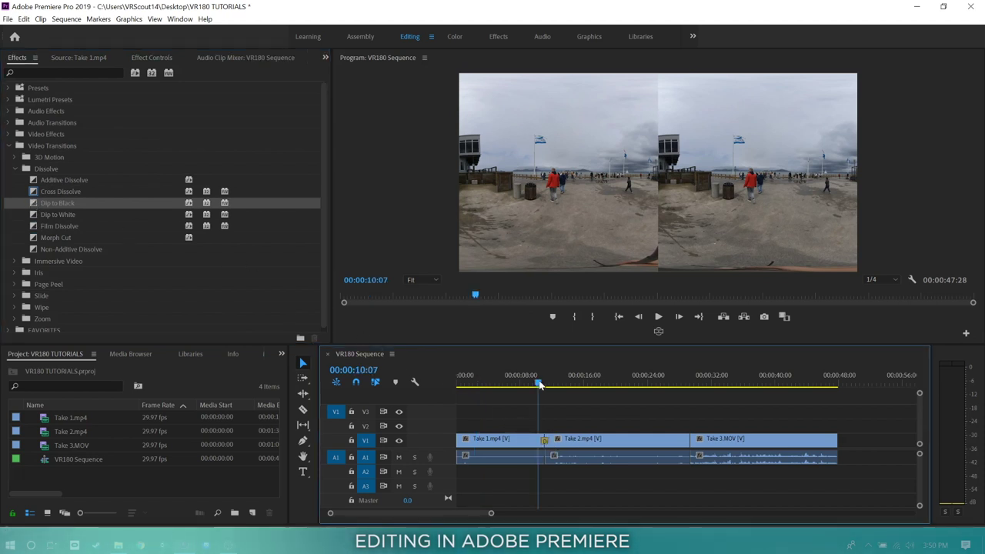
{"action": "key", "text": "space"}
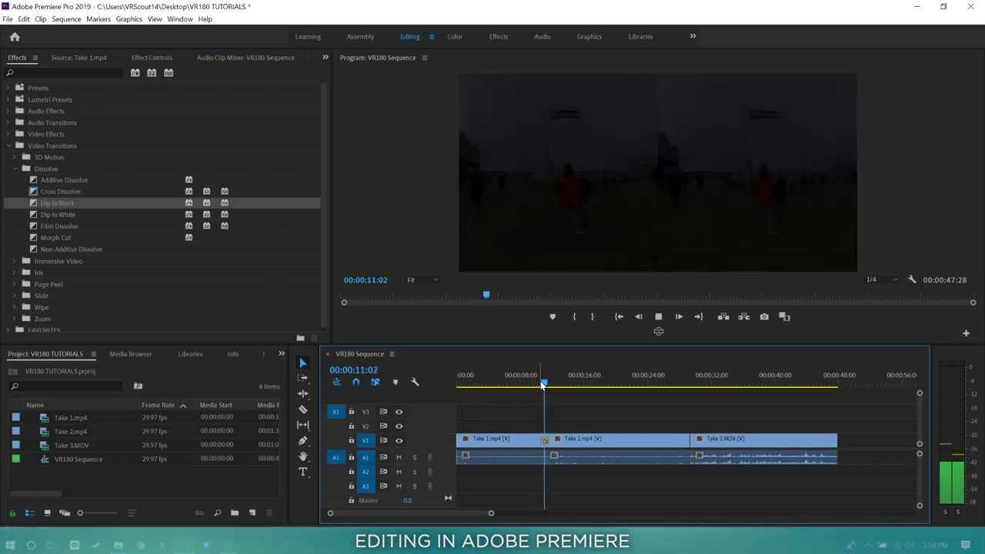
{"action": "key", "text": "space"}
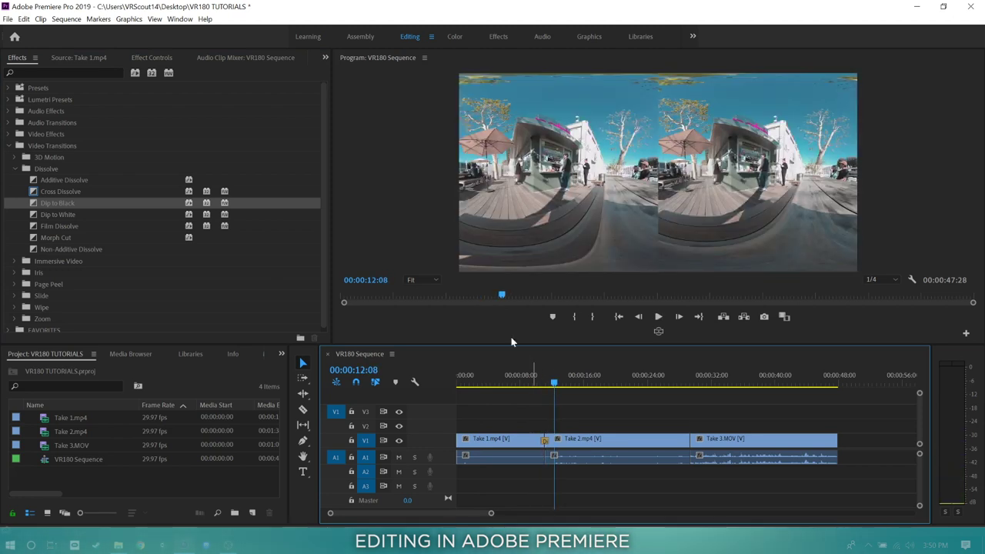
{"action": "left_click", "coordinate": [14, 169]}
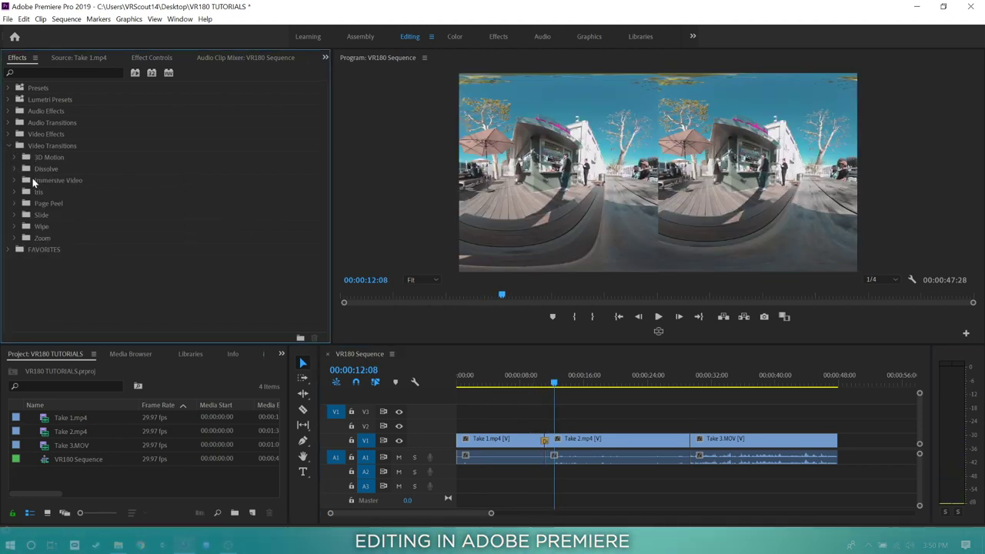
- Place VR Mobius Zoom on the Take 2/Take 3 cut with Point of Interest at 1495
{"action": "double_click", "coordinate": [27, 182]}
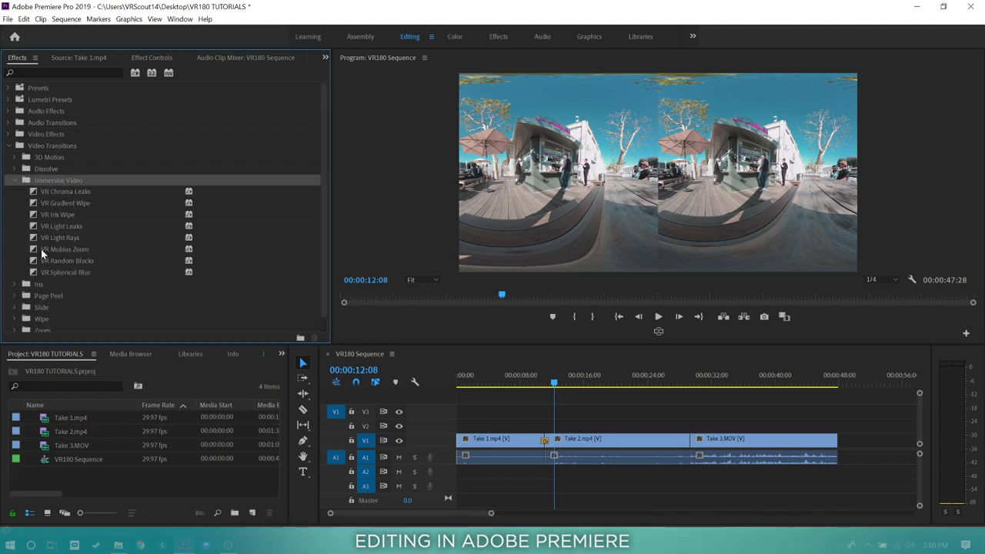
{"action": "left_click_drag", "start_coordinate": [35, 249], "coordinate": [690, 439]}
{"action": "left_click", "coordinate": [690, 439]}
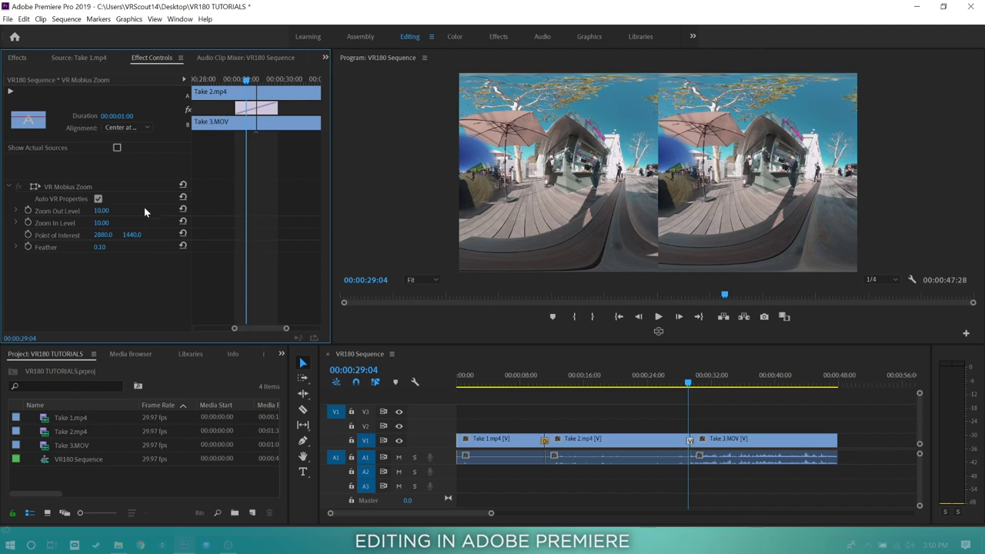
{"action": "mouse_move", "coordinate": [103, 235]}
{"action": "left_mouse_down"}
{"action": "mouse_move", "coordinate": [67, 235]}
{"action": "mouse_move", "coordinate": [90, 235]}
{"action": "left_mouse_up"}
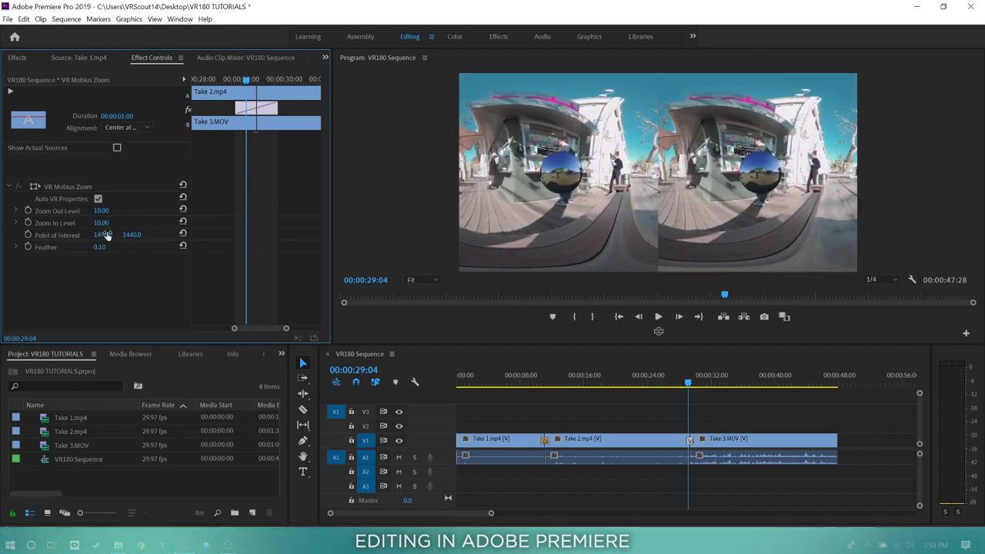
{"action": "left_click", "coordinate": [690, 385]}
- Play back the VR Mobius Zoom transition from just before the cut in the VR view
{"action": "key", "text": "space"}
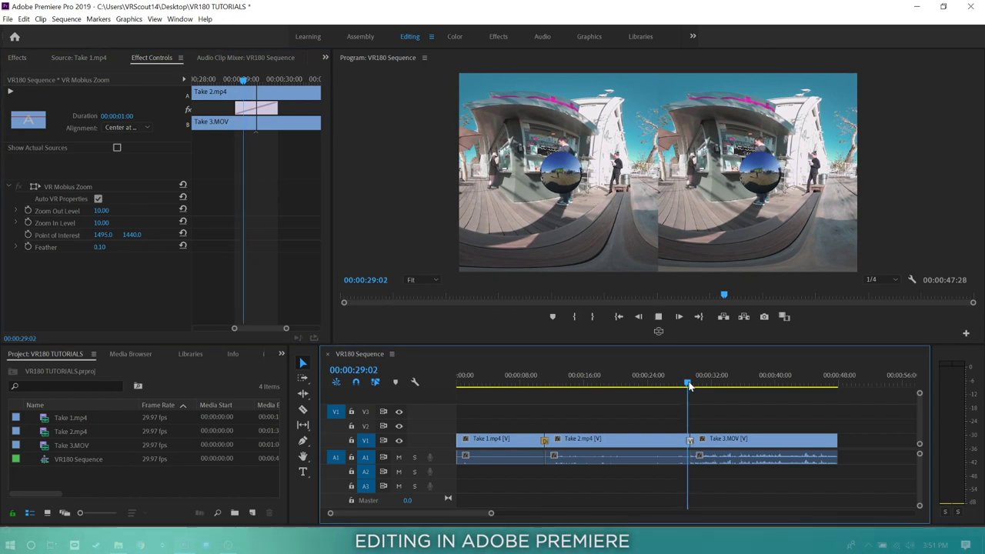
{"action": "left_click", "coordinate": [686, 386]}
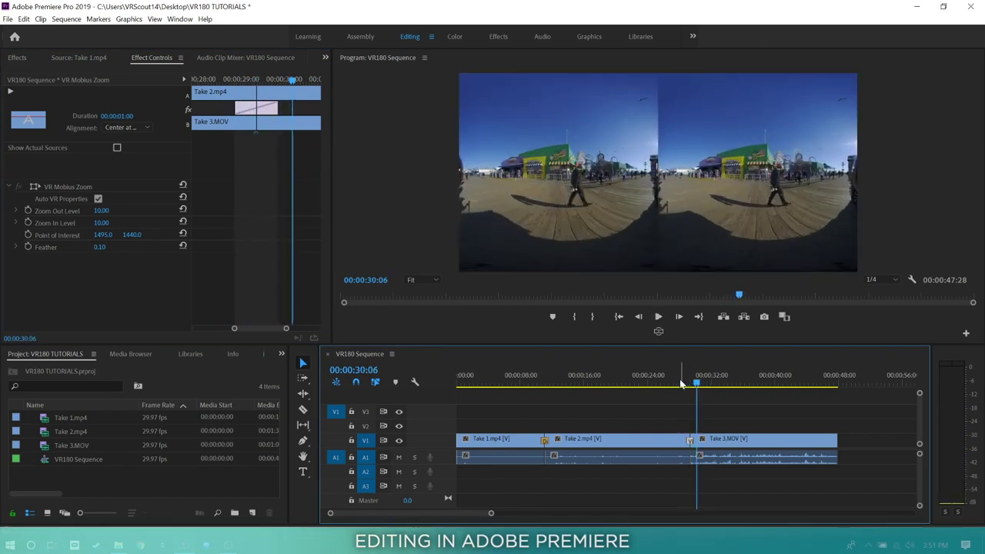
{"action": "left_click", "coordinate": [677, 384]}
{"action": "left_click", "coordinate": [659, 331]}
{"action": "key", "text": "space"}
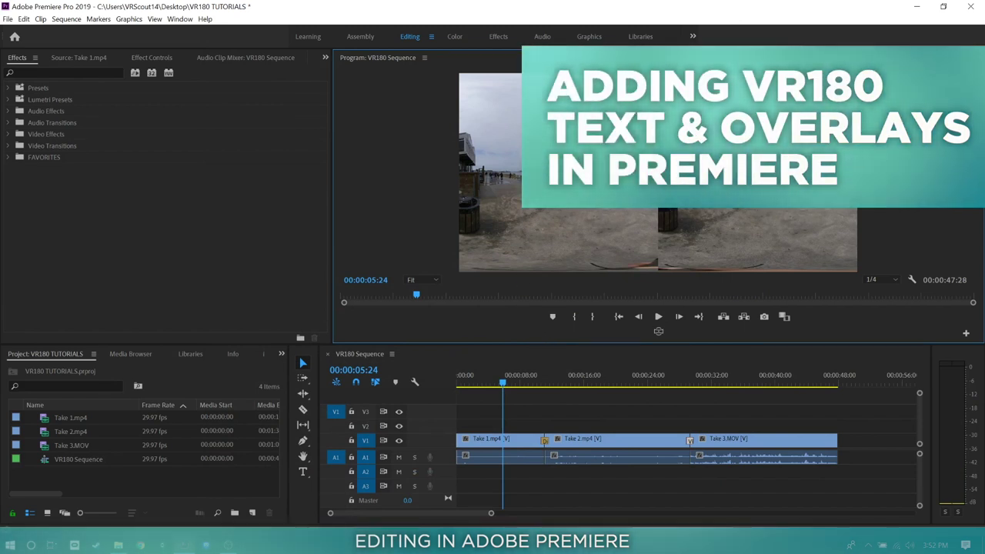
- Create a TEST TEXT title in the Program Monitor with the Type tool
{"action": "left_click", "coordinate": [303, 472]}
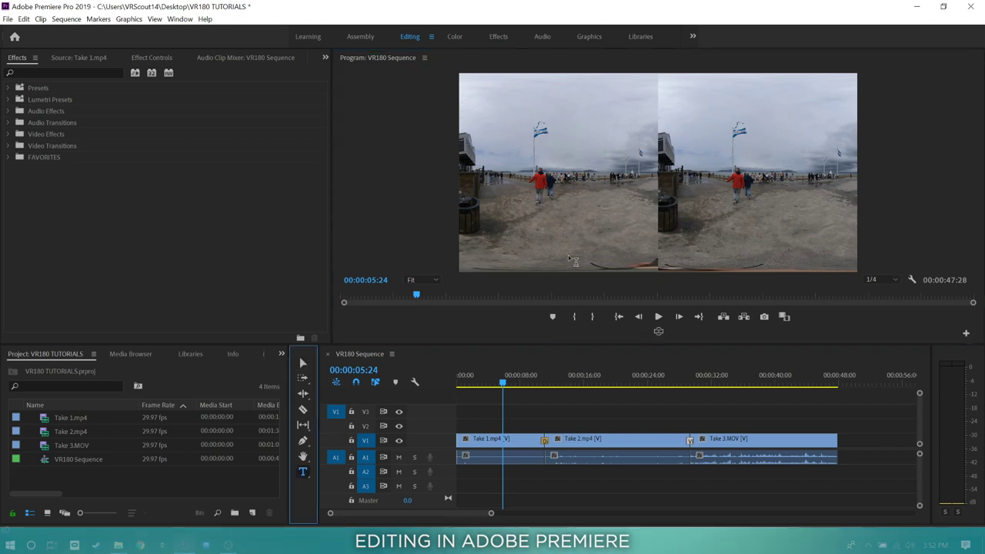
{"action": "left_click", "coordinate": [660, 176]}
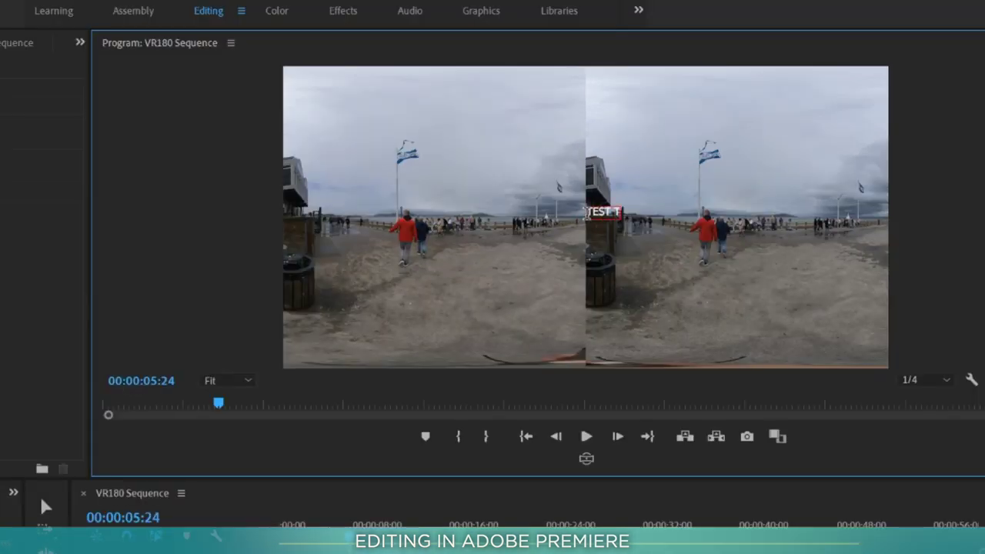
{"action": "type", "text": "EXT"}
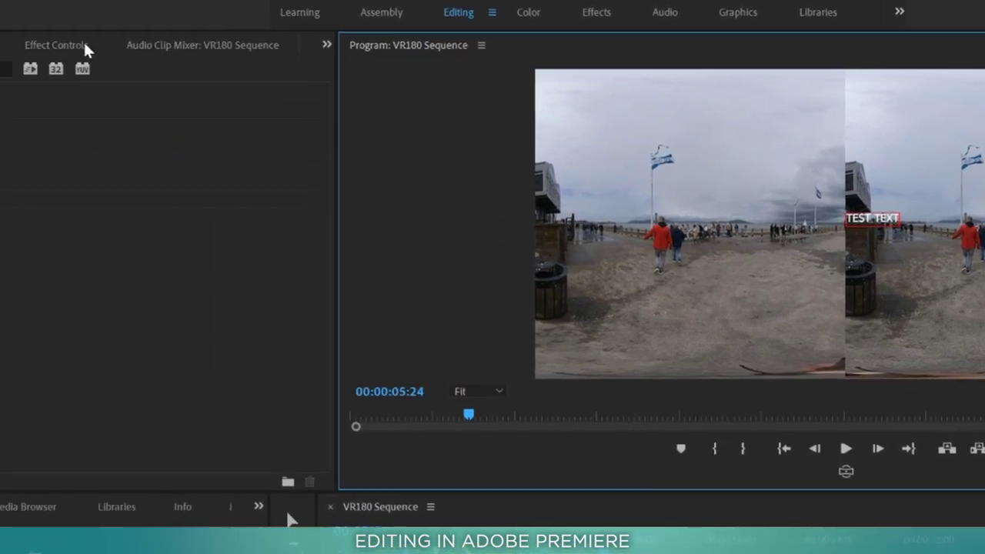
- Centre-align the TEST TEXT title in Effect Controls and check it in VR Video Display
{"action": "left_click", "coordinate": [245, 43]}
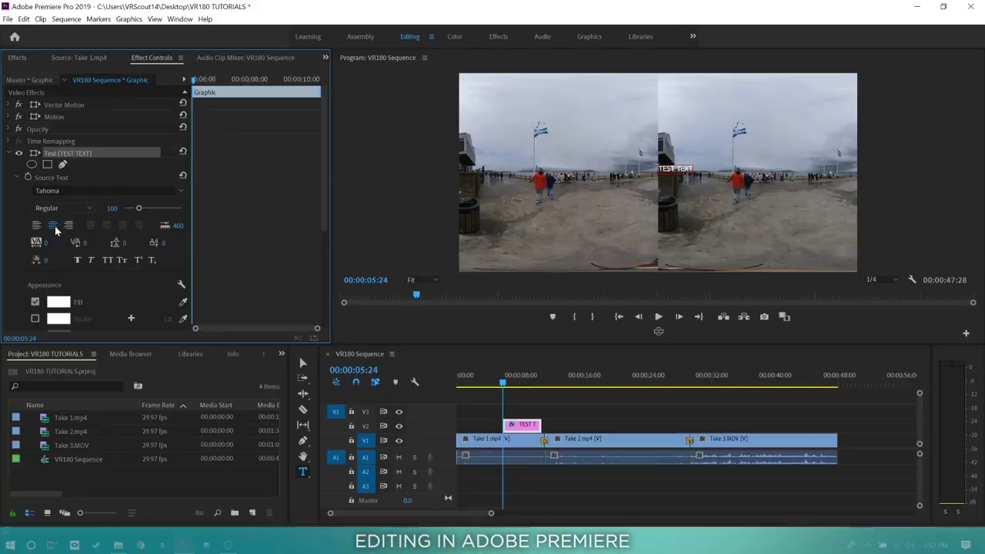
{"action": "left_click", "coordinate": [83, 316]}
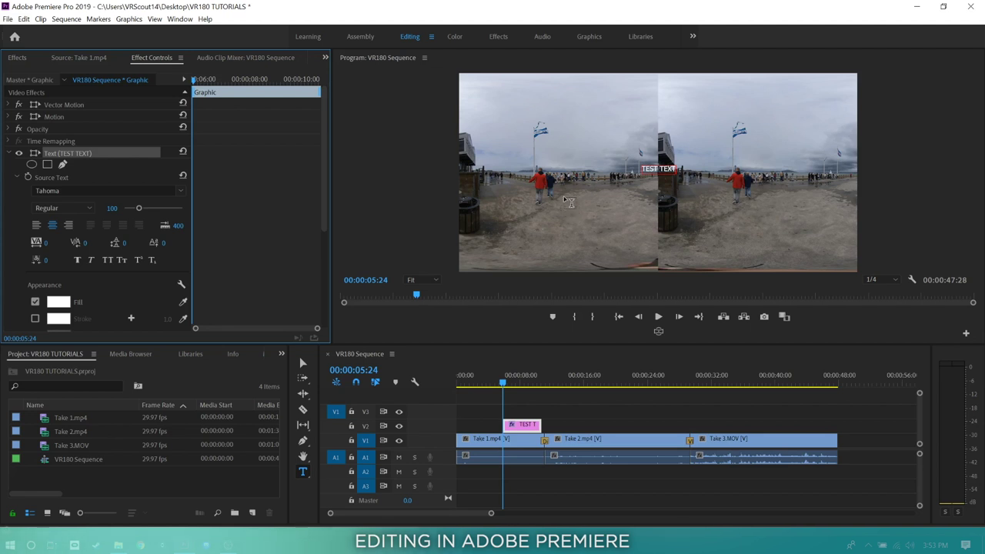
{"action": "left_click", "coordinate": [659, 332]}
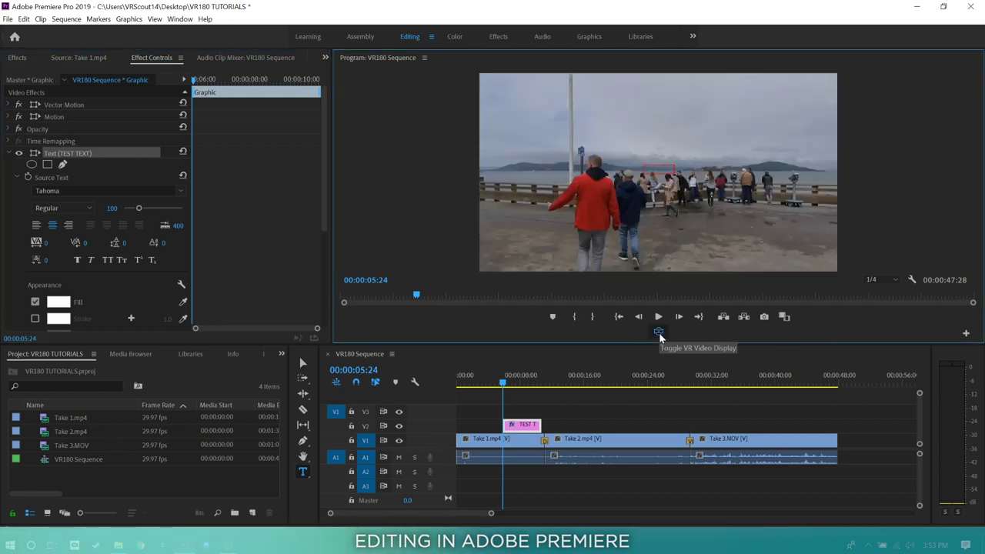
{"action": "left_click", "coordinate": [659, 333]}
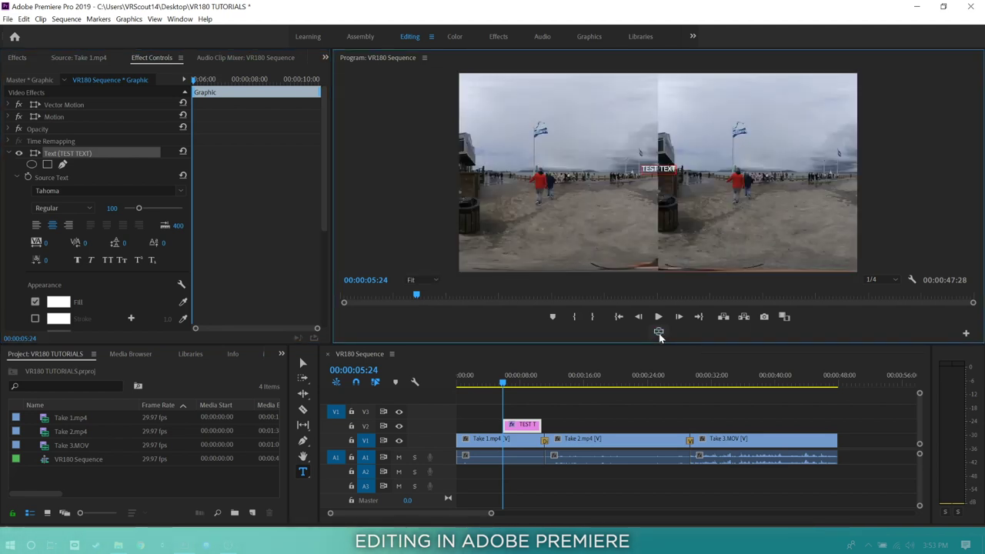
- Drag the Immersive Video effect VR Plane to Sphere onto the TEST TEXT clip on V2
{"action": "left_click", "coordinate": [21, 59]}
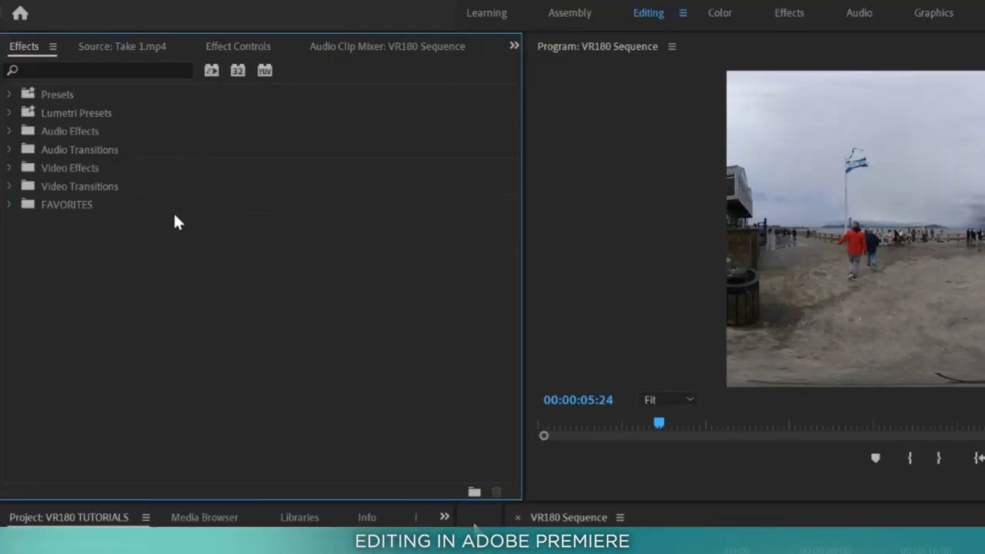
{"action": "double_click", "coordinate": [51, 169]}
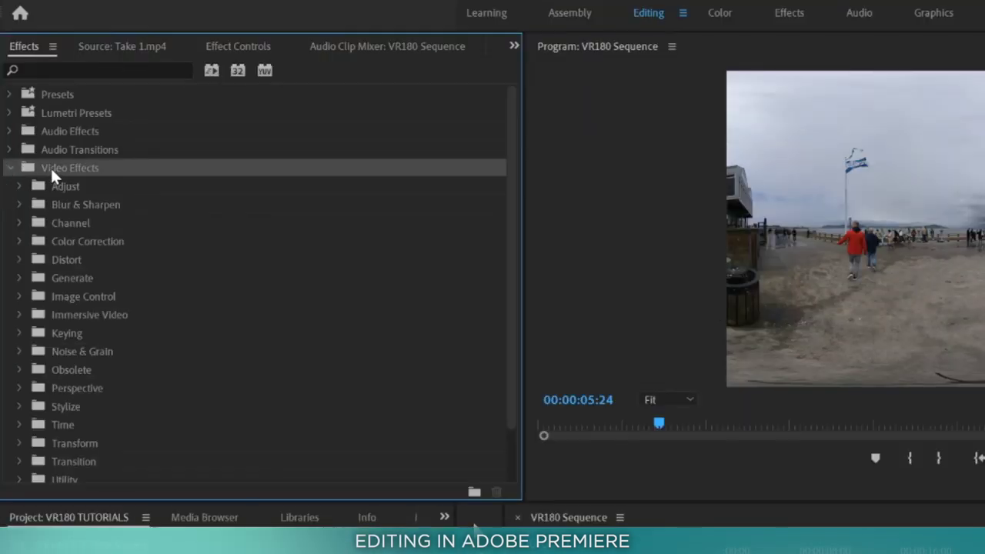
{"action": "double_click", "coordinate": [86, 316]}
{"action": "scroll", "coordinate": [118, 353], "scroll_direction": "down", "scroll_amount": 3}
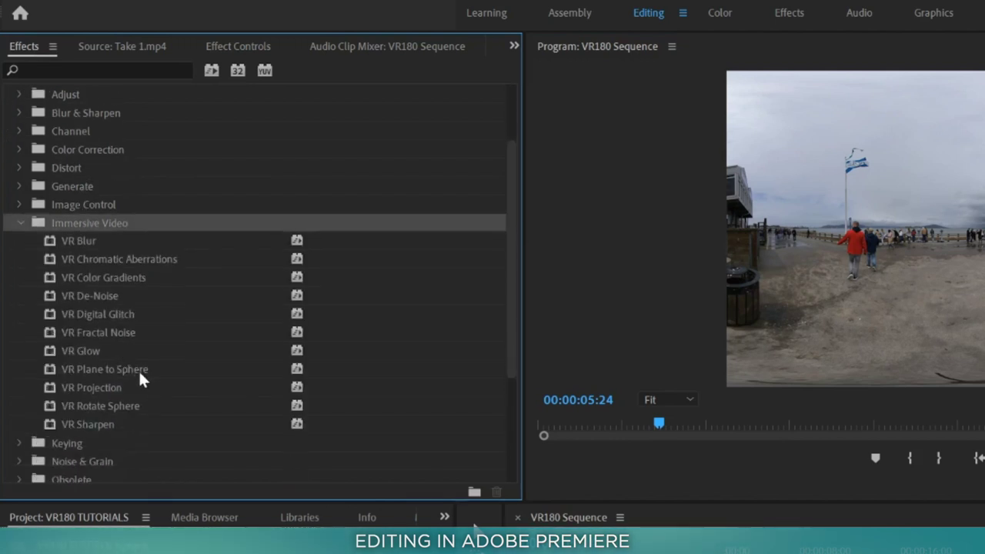
{"action": "left_click", "coordinate": [141, 369]}
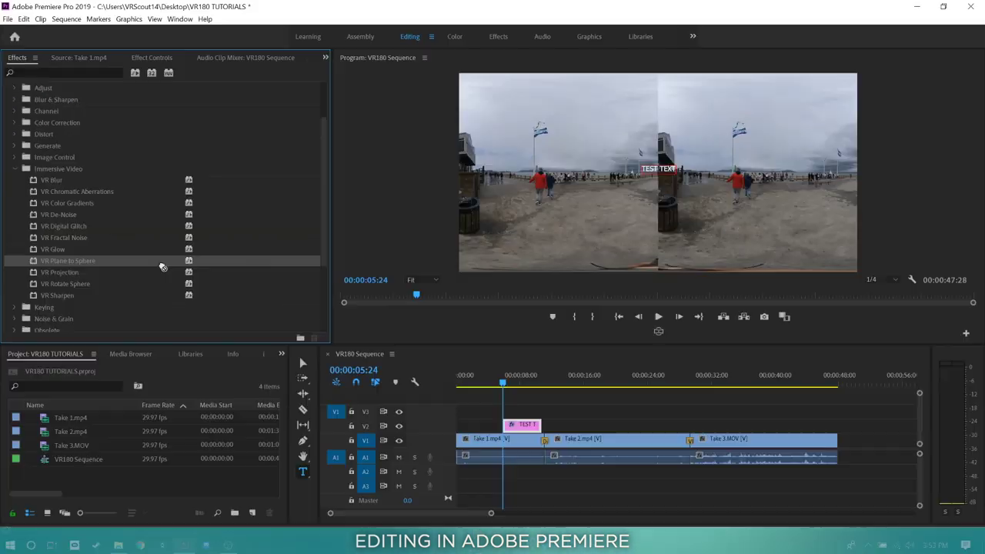
{"action": "left_click_drag", "start_coordinate": [161, 266], "coordinate": [524, 425]}
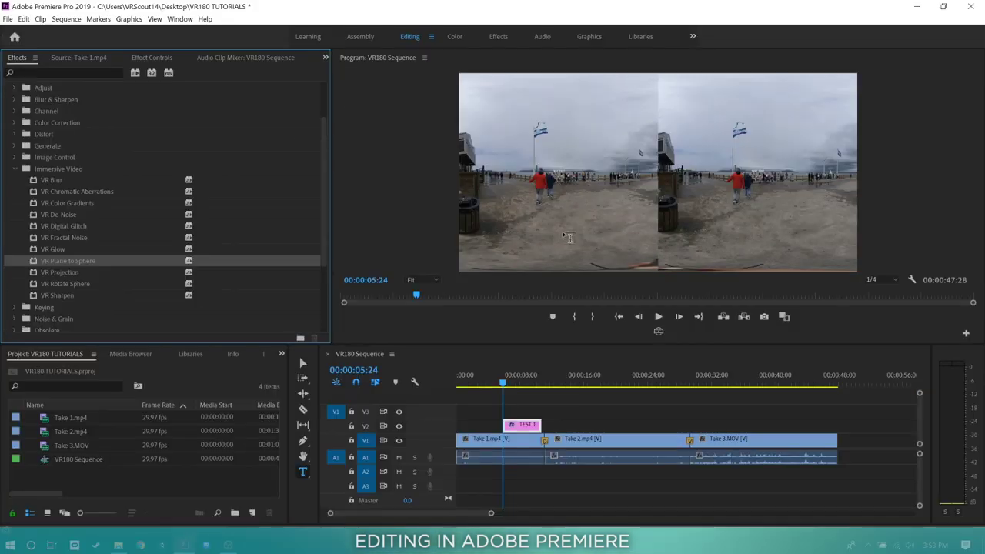
- Move the playhead to 00:00:07:25 and select the title clip to show its effect settings
{"action": "left_click", "coordinate": [519, 378]}
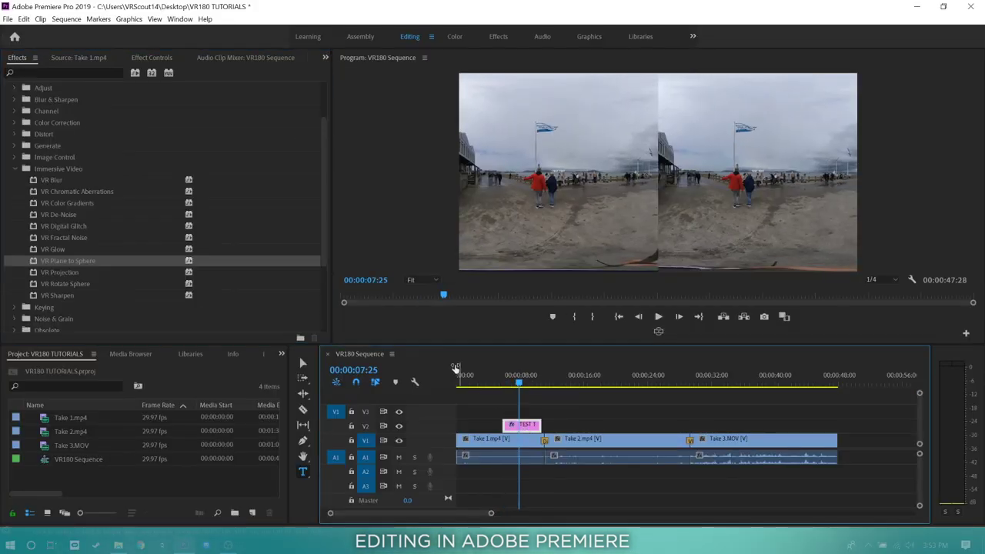
{"action": "key", "text": "v"}
{"action": "left_click", "coordinate": [153, 58]}
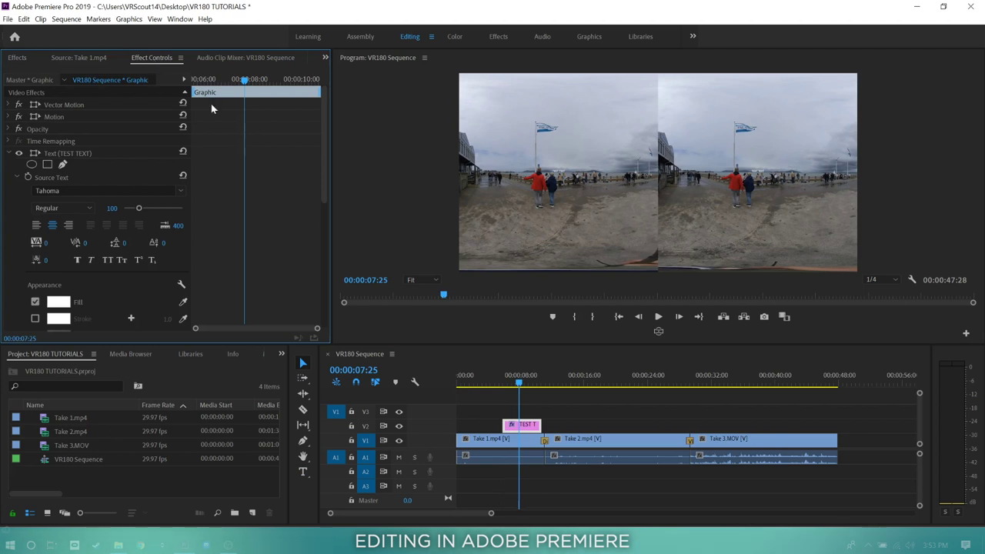
- Set VR Plane to Sphere Scale (Degrees) to 100
{"action": "left_click_drag", "start_coordinate": [324, 123], "coordinate": [315, 262]}
{"action": "left_click", "coordinate": [122, 227]}
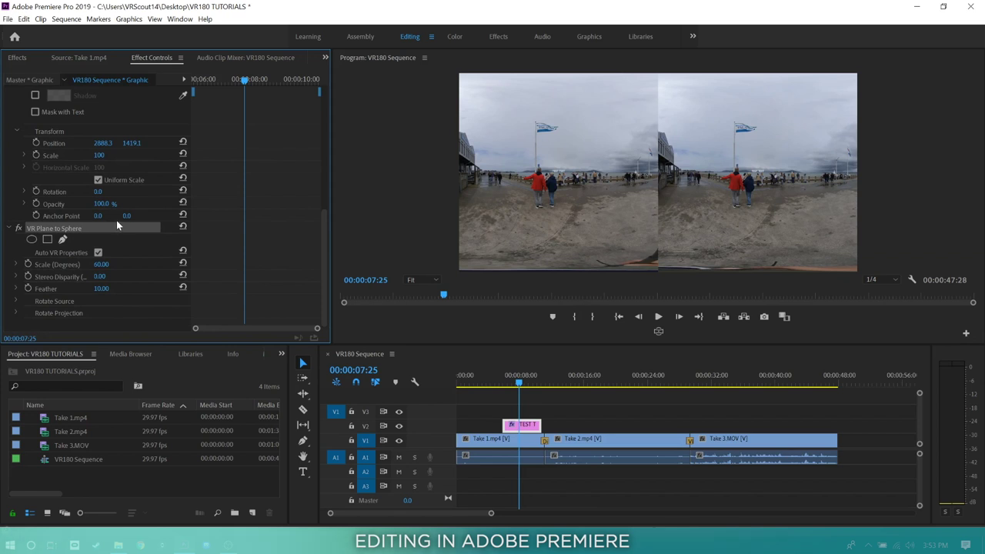
{"action": "left_click", "coordinate": [98, 264]}
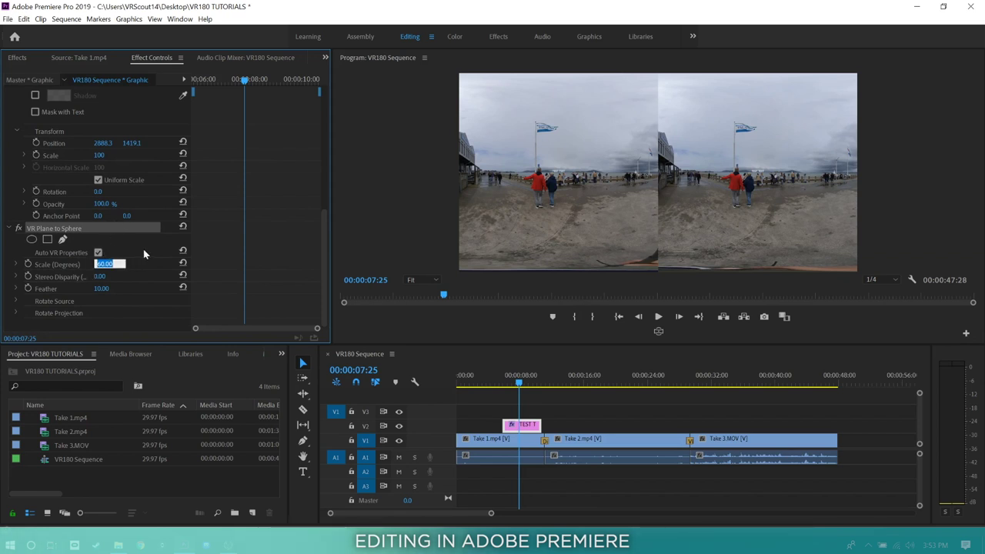
{"action": "type", "text": "100"}
{"action": "key", "text": "Return"}
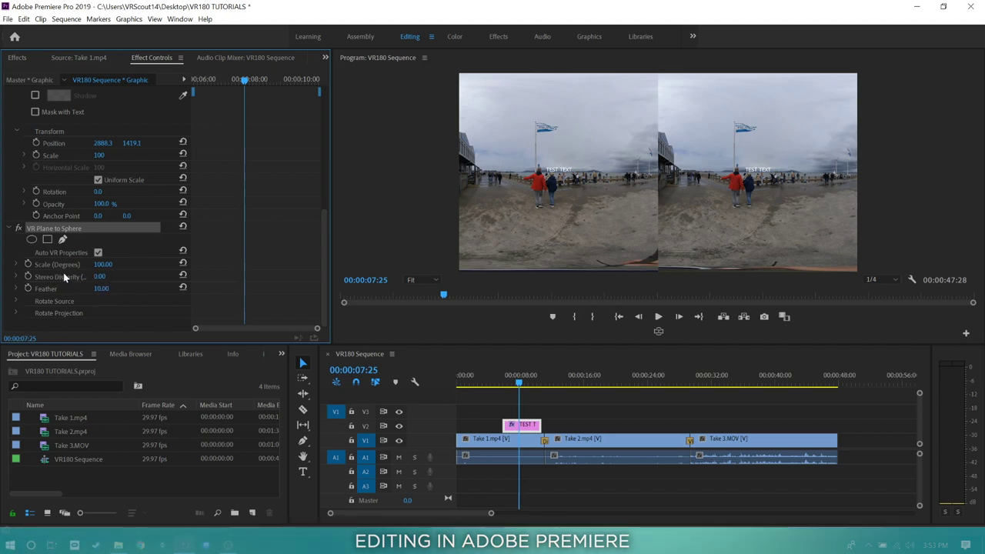
- Expand Rotate Source and Rotate Projection, test tilt values, then return them to 0
{"action": "left_click", "coordinate": [16, 303]}
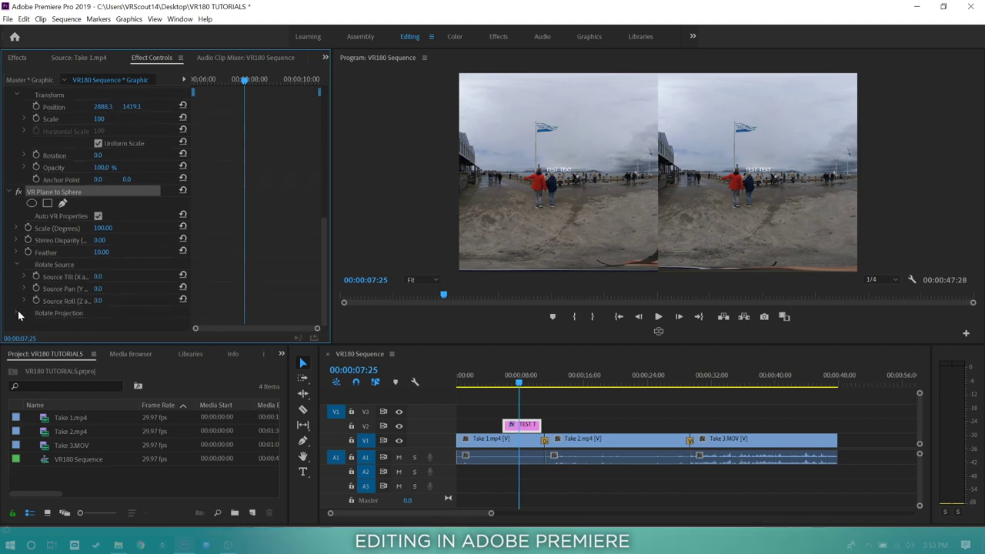
{"action": "left_click", "coordinate": [16, 314]}
{"action": "scroll", "coordinate": [66, 303], "scroll_direction": "down", "scroll_amount": 1}
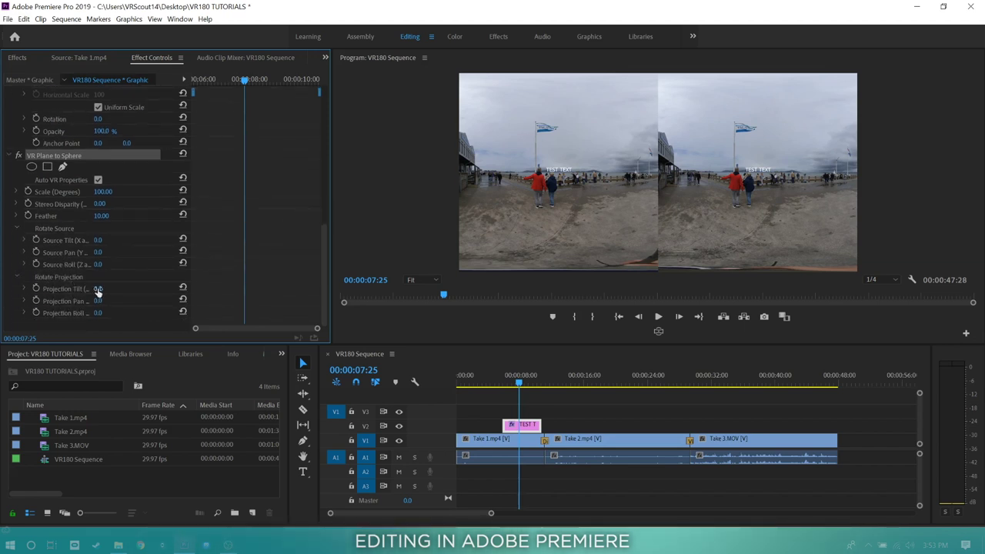
{"action": "left_click_drag", "start_coordinate": [98, 288], "coordinate": [113, 313]}
{"action": "key", "text": "ctrl+z"}
{"action": "key", "text": "ctrl+z"}
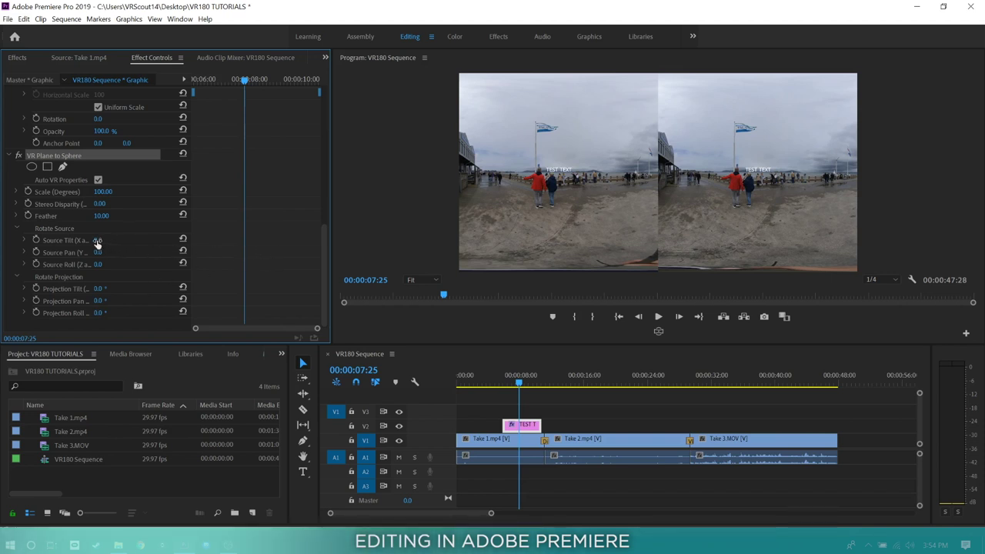
{"action": "mouse_move", "coordinate": [100, 241]}
{"action": "left_mouse_down"}
{"action": "mouse_move", "coordinate": [61, 240]}
{"action": "mouse_move", "coordinate": [108, 241]}
{"action": "left_mouse_up"}
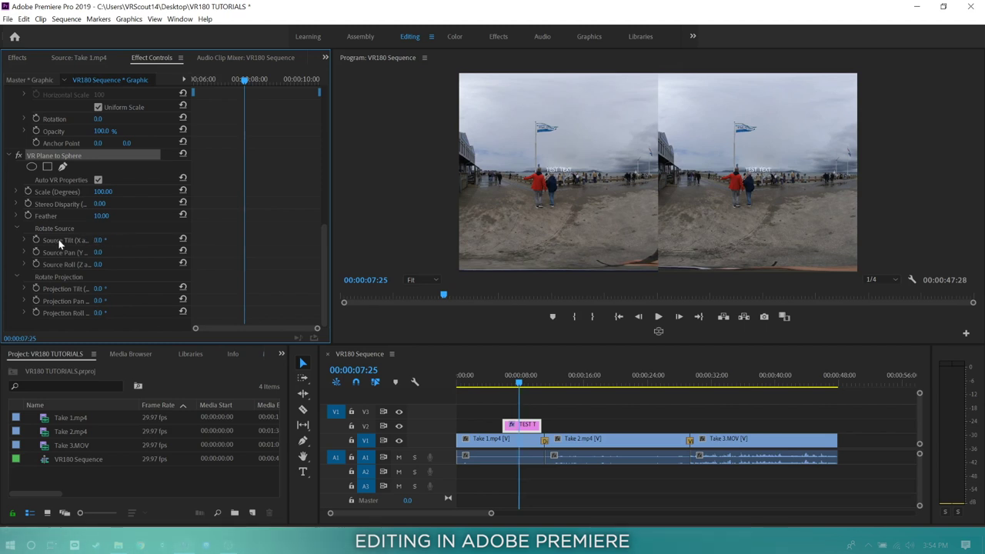
{"action": "left_click", "coordinate": [36, 239]}
- Enable keyframe stopwatches for the source and projection rotations at 00:00:07:25
{"action": "left_click", "coordinate": [35, 252]}
{"action": "left_click", "coordinate": [36, 264]}
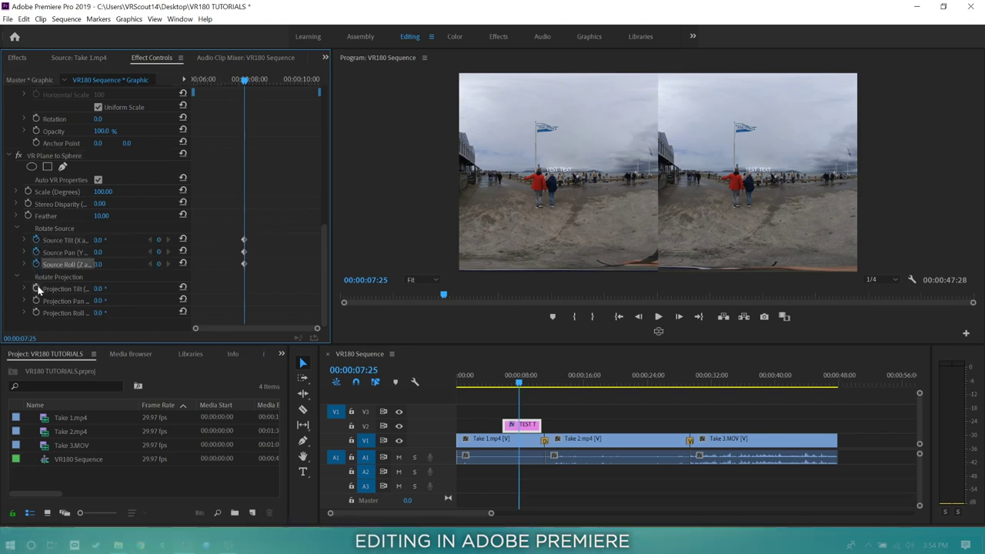
{"action": "left_click", "coordinate": [35, 288]}
{"action": "left_click", "coordinate": [35, 300]}
{"action": "left_click", "coordinate": [35, 313]}
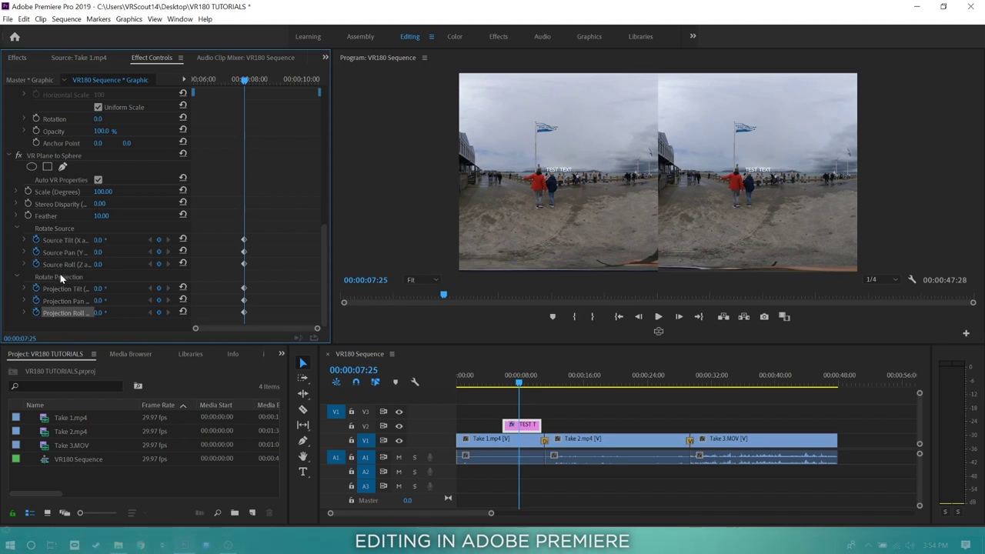
{"action": "key", "text": "ctrl+z"}
{"action": "key", "text": "ctrl+z"}
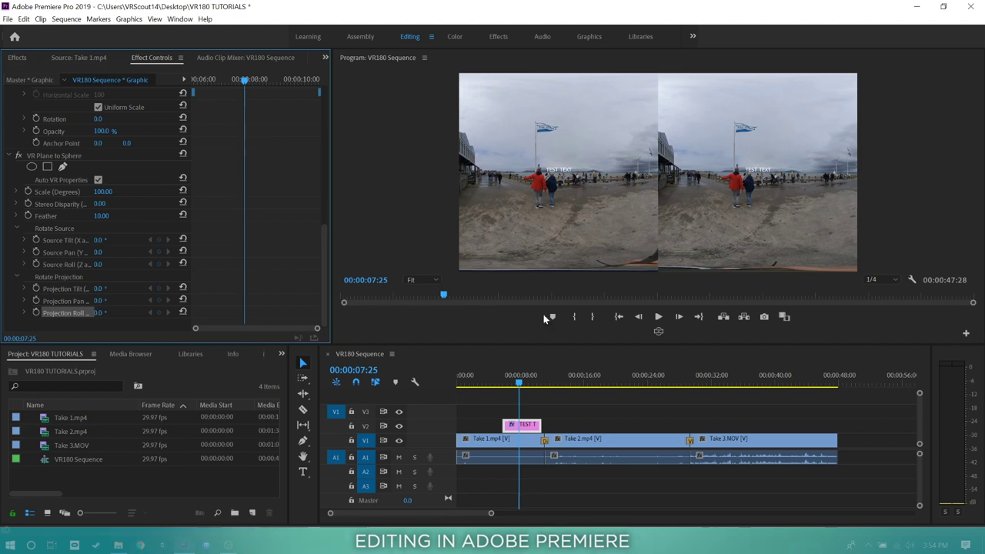
- Switch the Program Monitor to VR view with Anaglyph stereoscopic display
{"action": "left_click", "coordinate": [658, 331]}
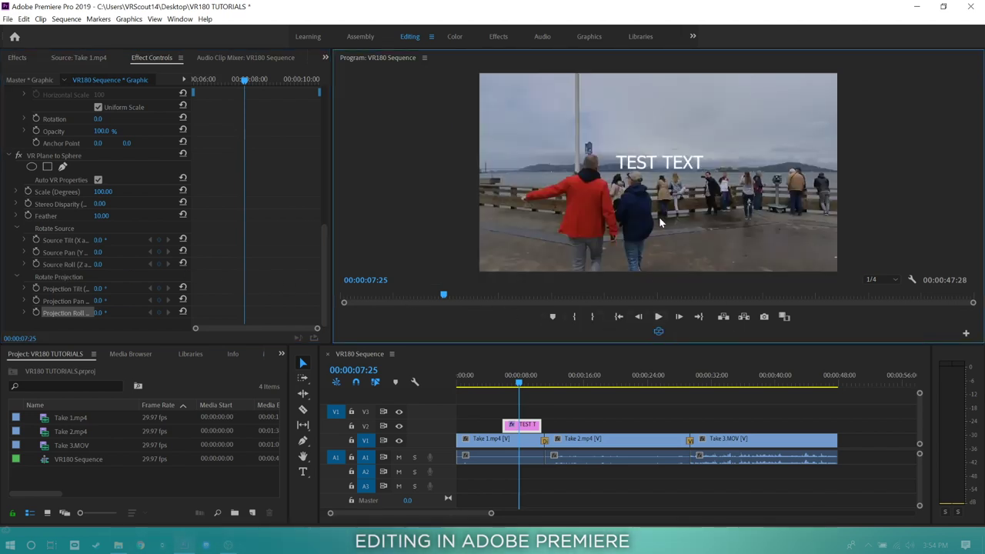
{"action": "mouse_move", "coordinate": [659, 216]}
{"action": "left_mouse_down"}
{"action": "mouse_move", "coordinate": [552, 182]}
{"action": "mouse_move", "coordinate": [564, 145]}
{"action": "mouse_move", "coordinate": [640, 136]}
{"action": "mouse_move", "coordinate": [693, 166]}
{"action": "mouse_move", "coordinate": [726, 209]}
{"action": "mouse_move", "coordinate": [716, 248]}
{"action": "mouse_move", "coordinate": [650, 256]}
{"action": "mouse_move", "coordinate": [614, 216]}
{"action": "mouse_move", "coordinate": [627, 194]}
{"action": "mouse_move", "coordinate": [662, 216]}
{"action": "left_mouse_up"}
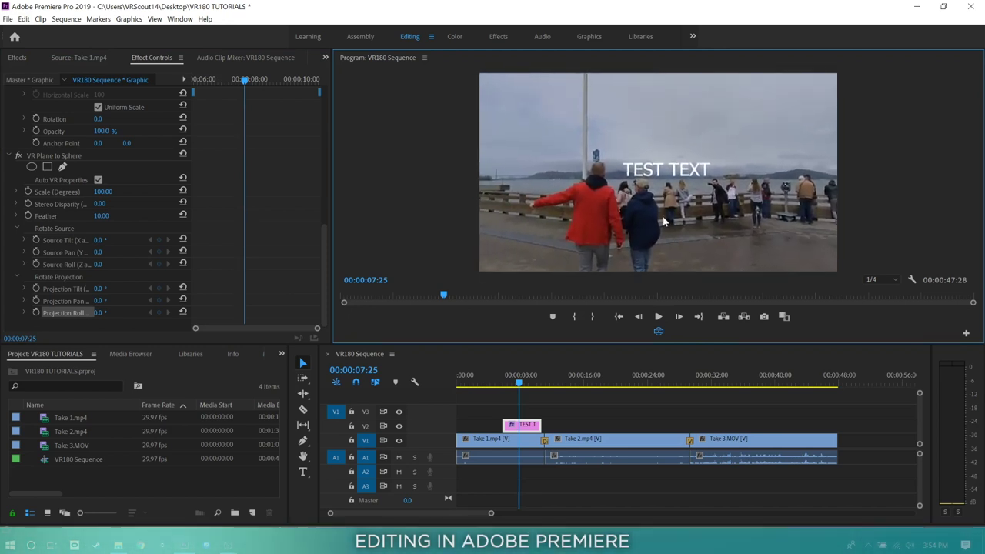
{"action": "right_click", "coordinate": [593, 163]}
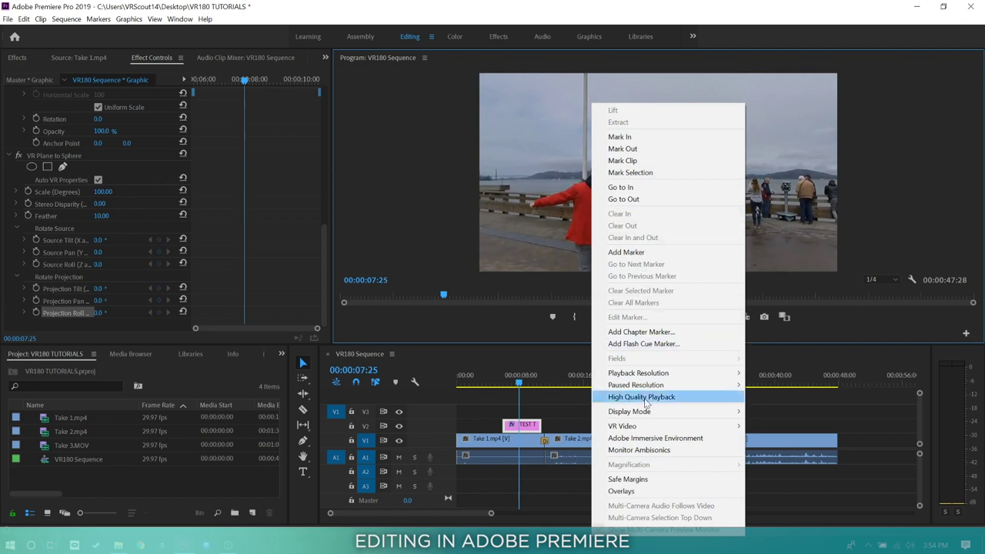
{"action": "mouse_move", "coordinate": [653, 425]}
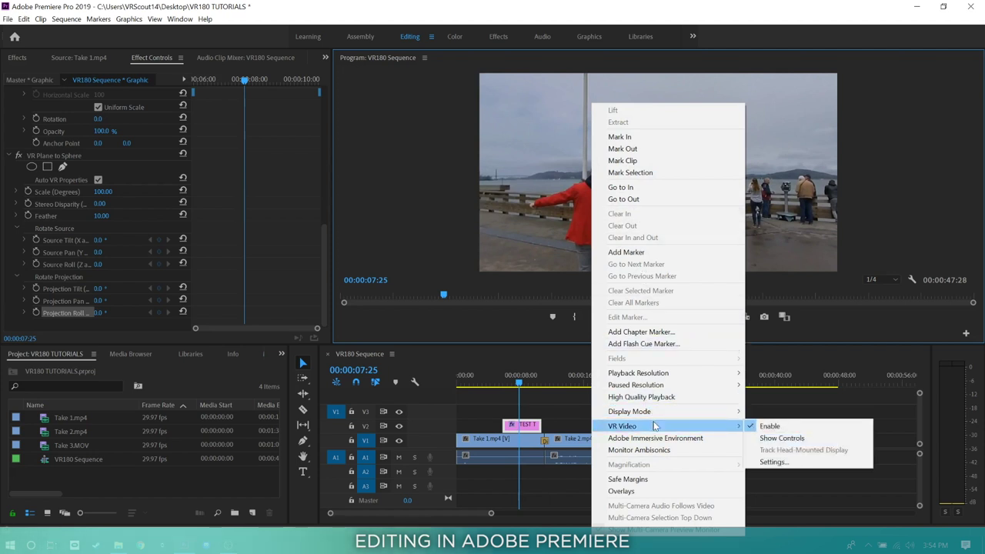
{"action": "left_click", "coordinate": [770, 461]}
{"action": "left_click", "coordinate": [516, 242]}
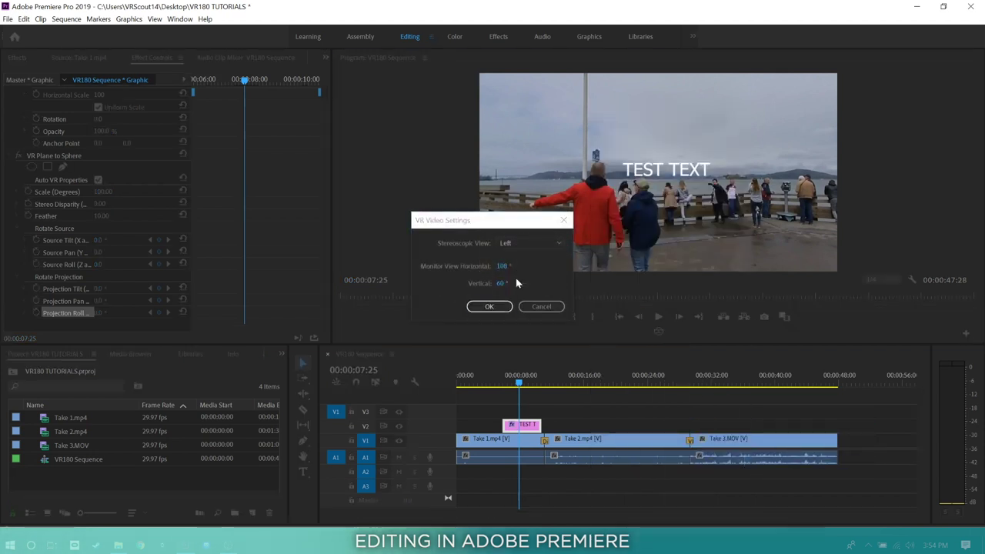
{"action": "left_click", "coordinate": [517, 282]}
{"action": "left_click", "coordinate": [500, 308]}
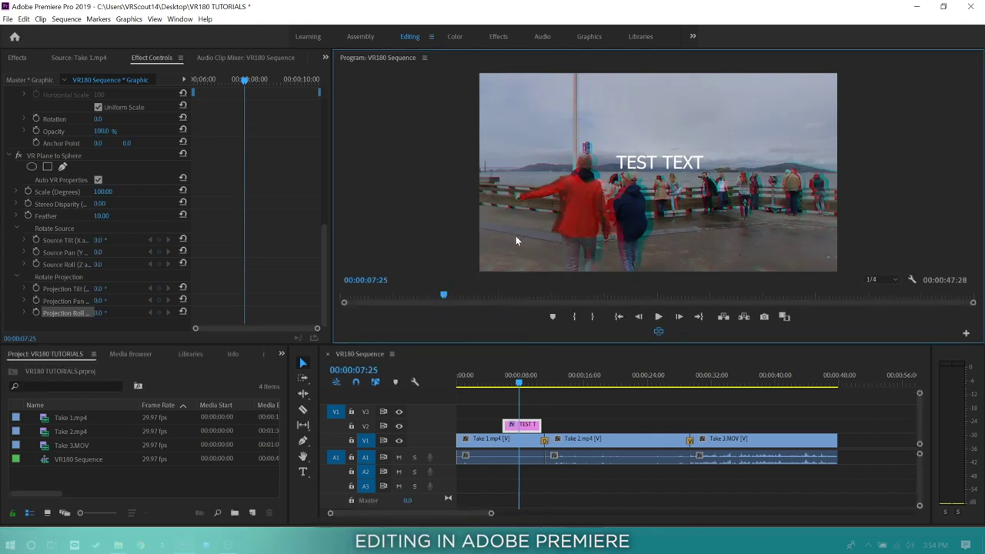
{"action": "mouse_move", "coordinate": [525, 212]}
{"action": "left_mouse_down"}
{"action": "mouse_move", "coordinate": [531, 202]}
{"action": "mouse_move", "coordinate": [552, 217]}
{"action": "mouse_move", "coordinate": [496, 230]}
{"action": "mouse_move", "coordinate": [532, 225]}
{"action": "left_mouse_up"}
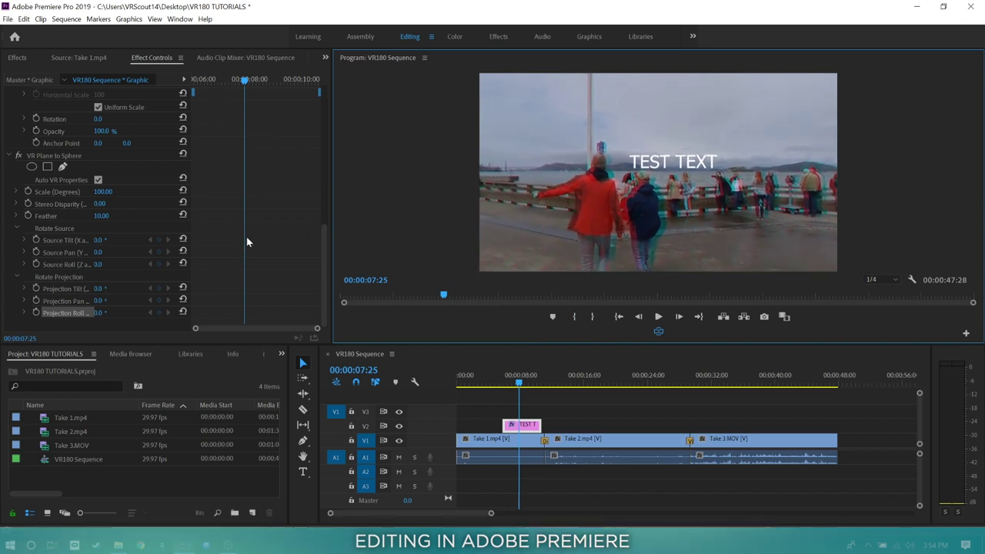
- Raise the title's Stereo Disparity to 2.34, judge its depth, and return to flat view
{"action": "left_click", "coordinate": [16, 204]}
{"action": "left_click", "coordinate": [23, 225]}
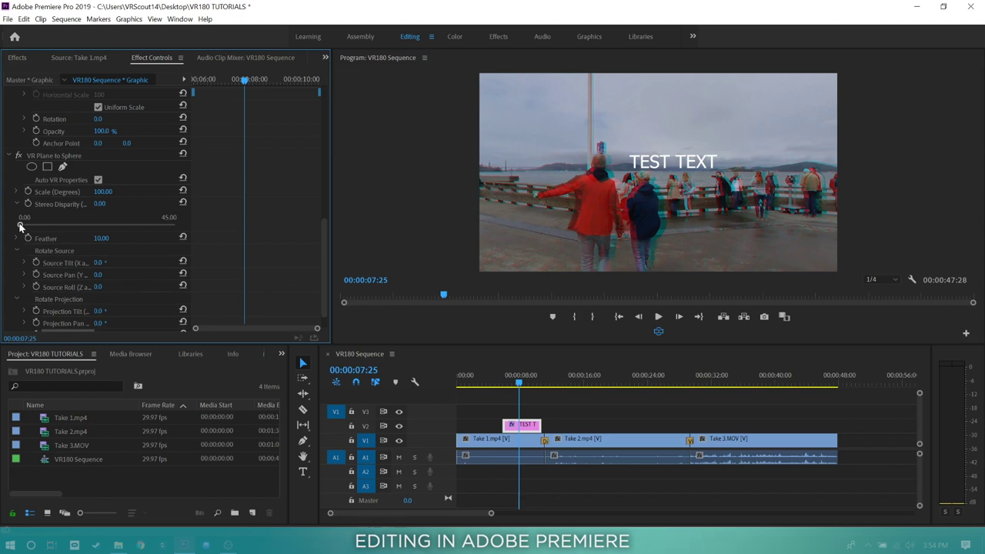
{"action": "mouse_move", "coordinate": [23, 225]}
{"action": "left_mouse_down"}
{"action": "mouse_move", "coordinate": [104, 225]}
{"action": "mouse_move", "coordinate": [28, 225]}
{"action": "left_mouse_up"}
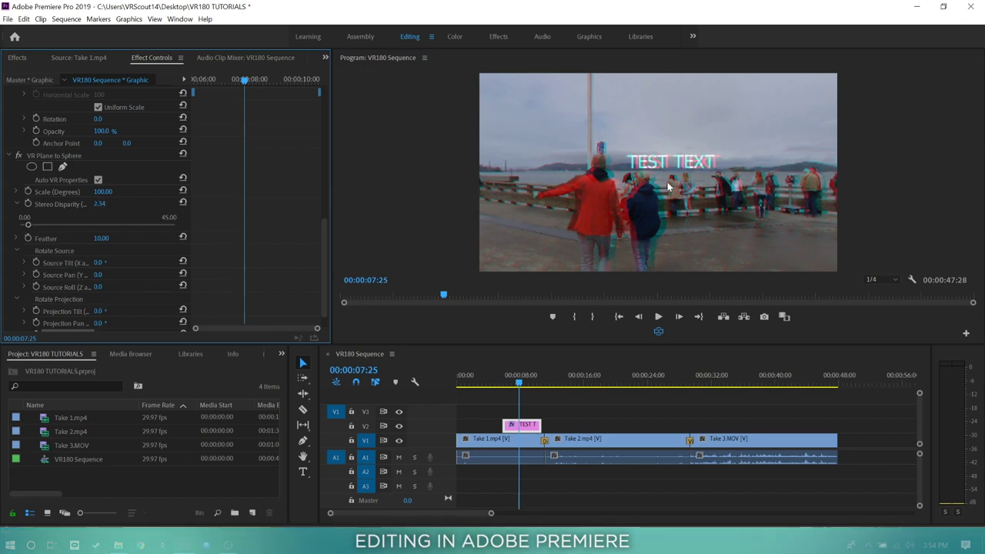
{"action": "left_click_drag", "start_coordinate": [641, 203], "coordinate": [708, 185]}
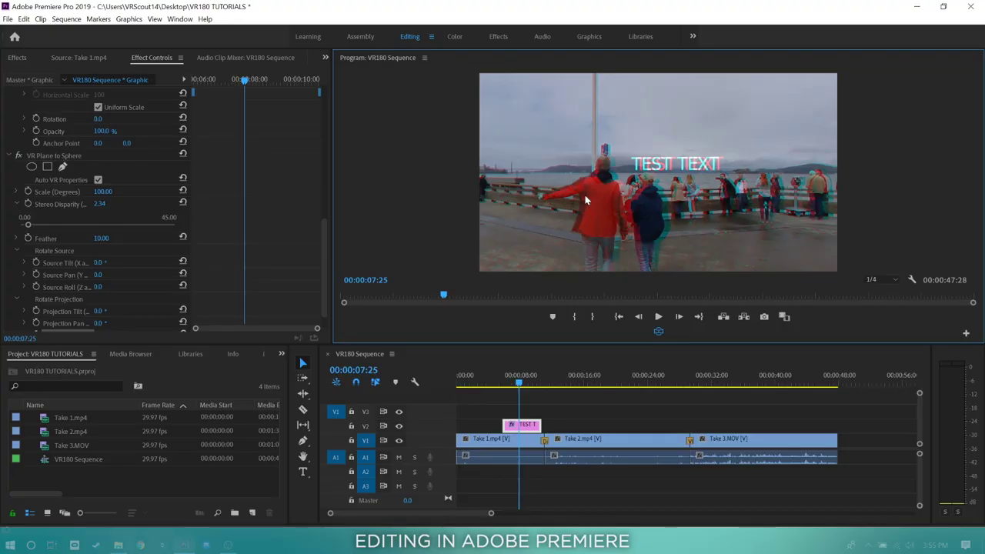
{"action": "left_click", "coordinate": [658, 331]}
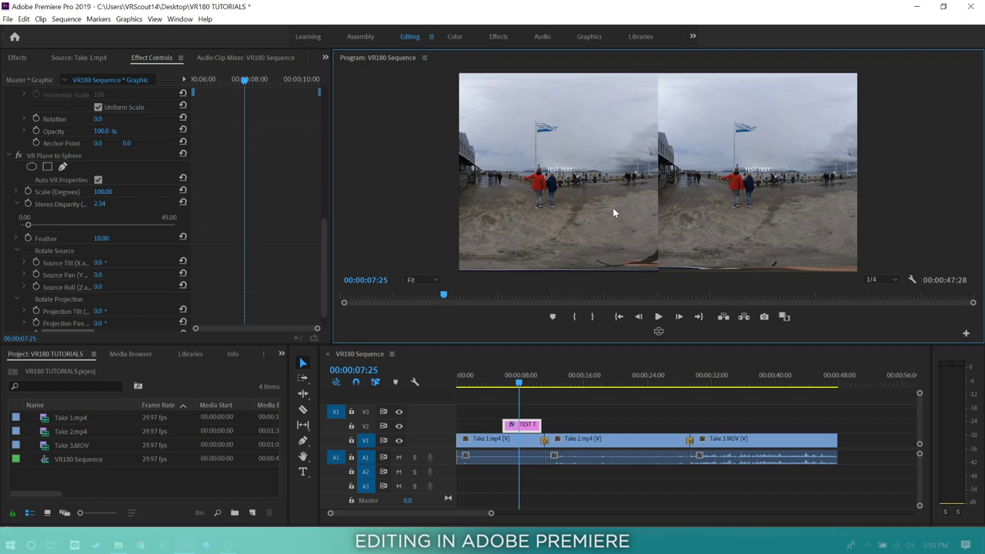
- Import vrscout-logo-color.png into the project and move the playhead to 00:00:33:13
{"action": "right_click", "coordinate": [614, 160]}
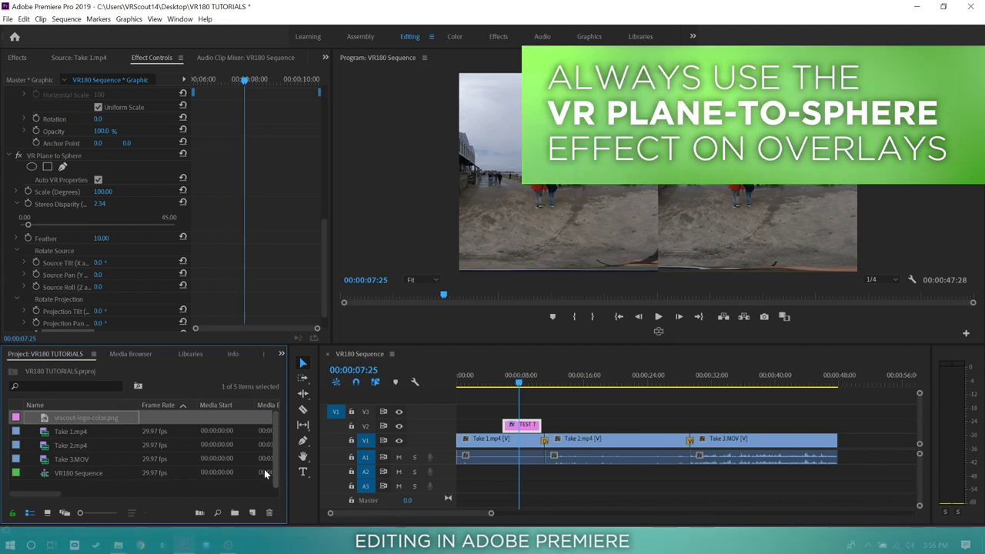
{"action": "left_click", "coordinate": [204, 488]}
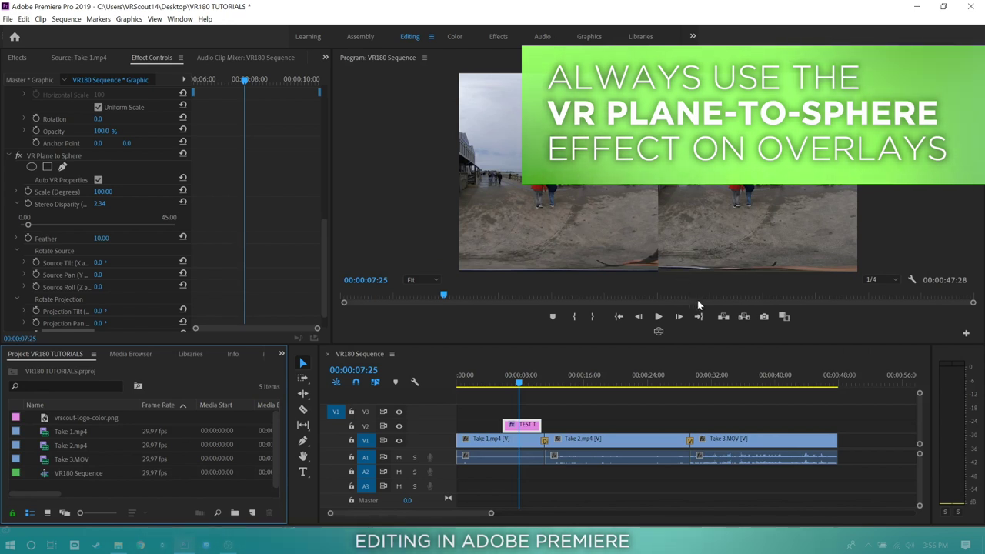
{"action": "left_click", "coordinate": [724, 383]}
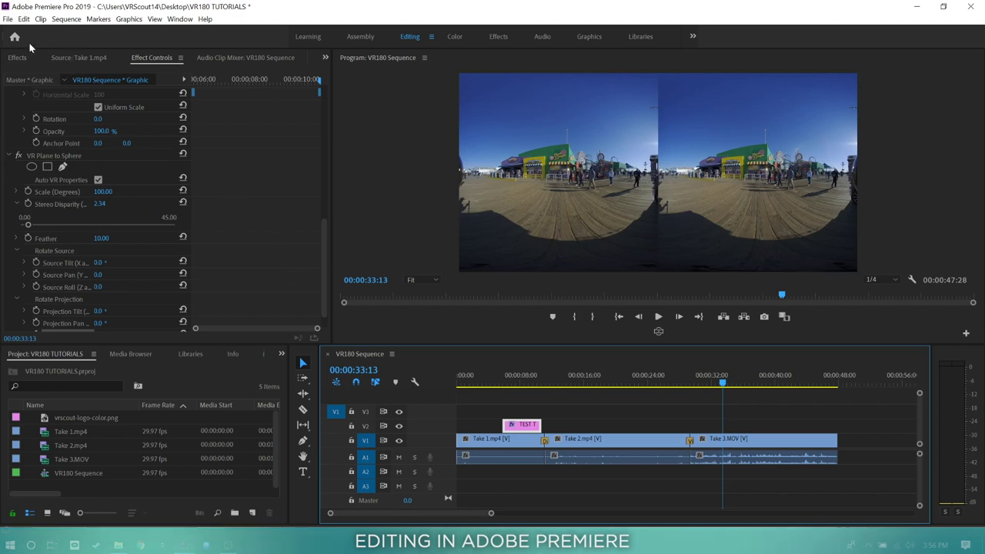
- Place the VR Scout logo on V2 above Take 3 at 00:00:33:13
{"action": "double_click", "coordinate": [44, 418]}
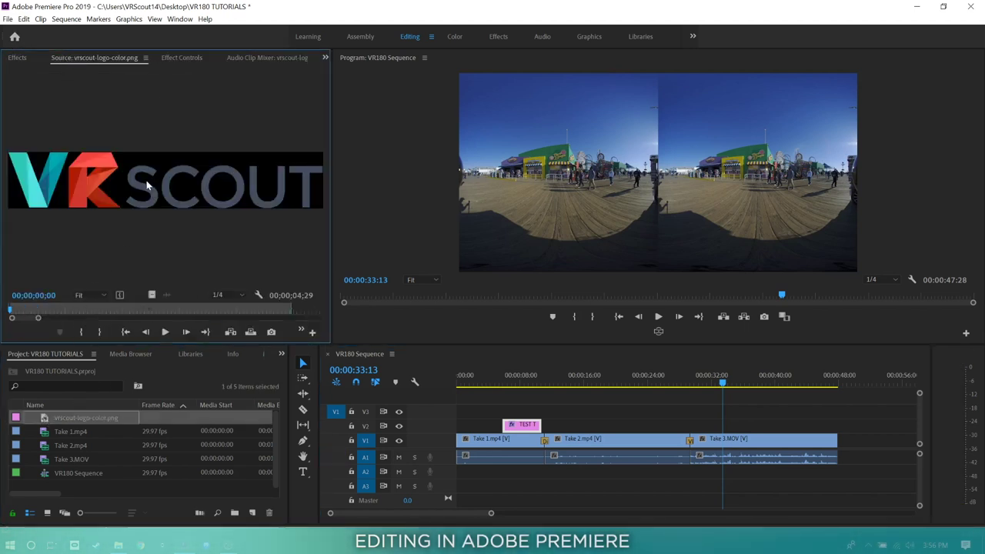
{"action": "left_click_drag", "start_coordinate": [127, 181], "coordinate": [723, 418]}
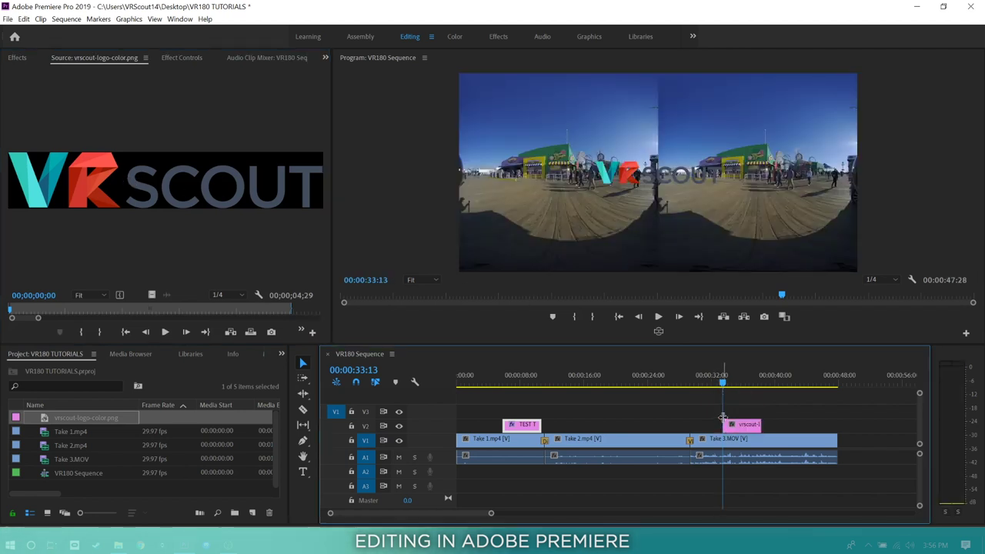
{"action": "left_click", "coordinate": [740, 375]}
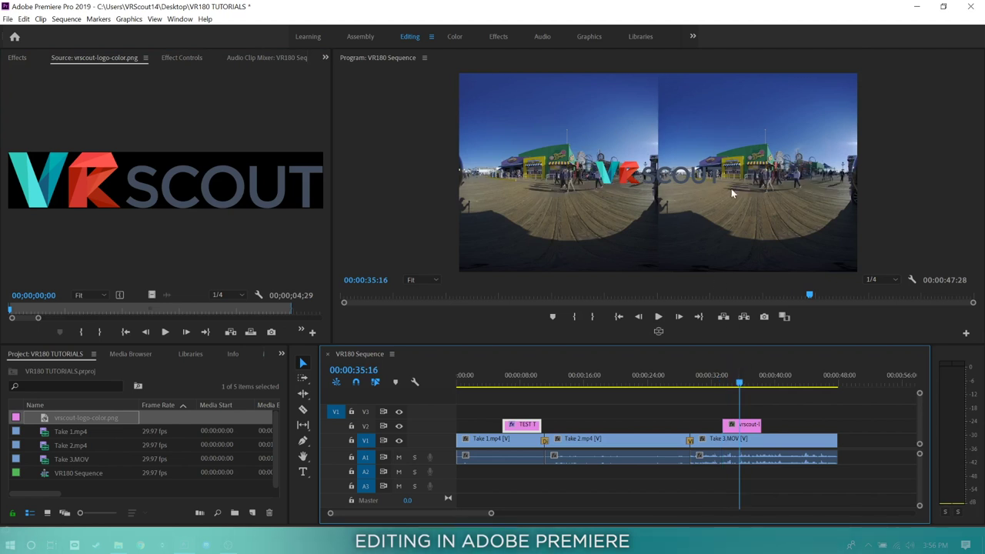
{"action": "left_click", "coordinate": [16, 57]}
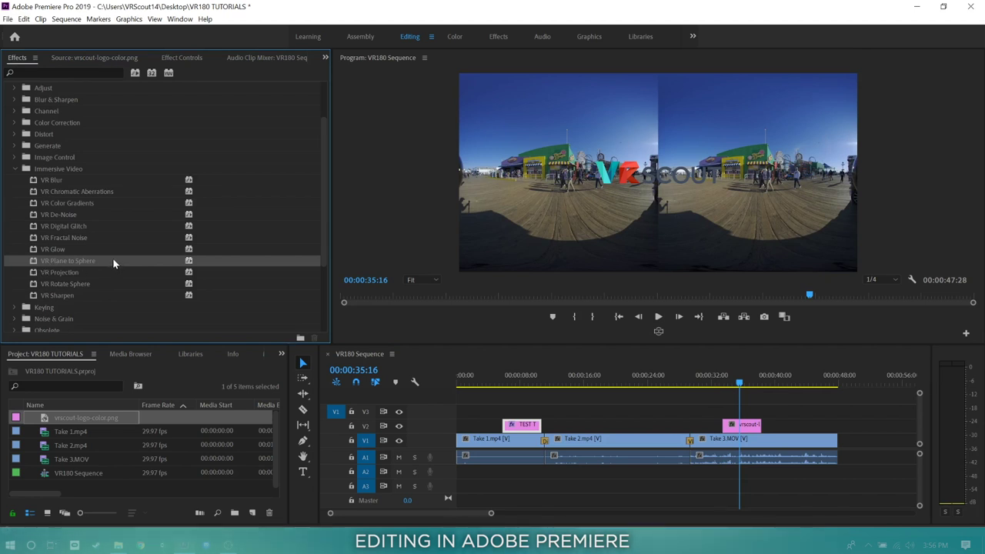
- Apply VR Plane to Sphere to the logo with Scale 13° and Projection Tilt 51
{"action": "left_click_drag", "start_coordinate": [113, 261], "coordinate": [736, 425]}
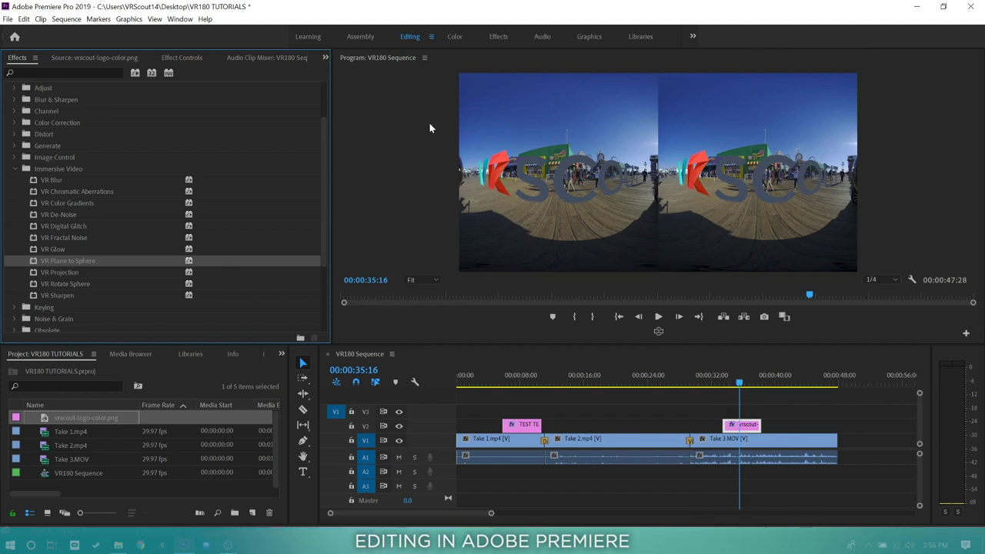
{"action": "left_click", "coordinate": [183, 57]}
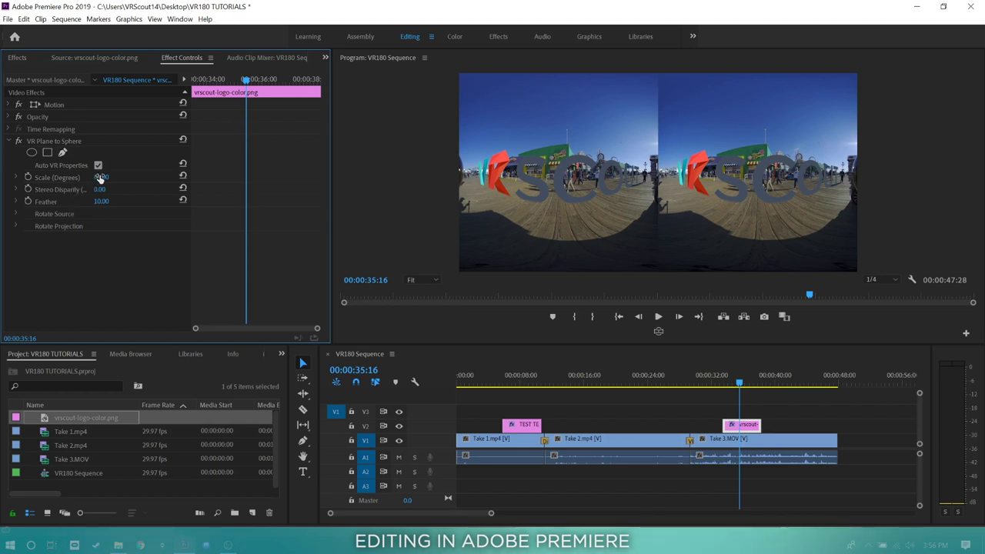
{"action": "left_click_drag", "start_coordinate": [101, 177], "coordinate": [64, 177]}
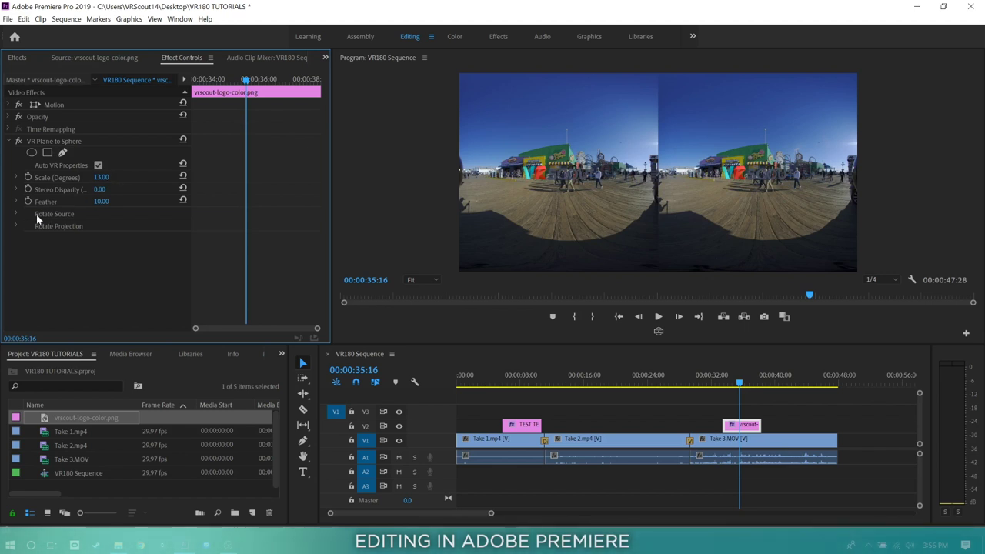
{"action": "left_click", "coordinate": [17, 226]}
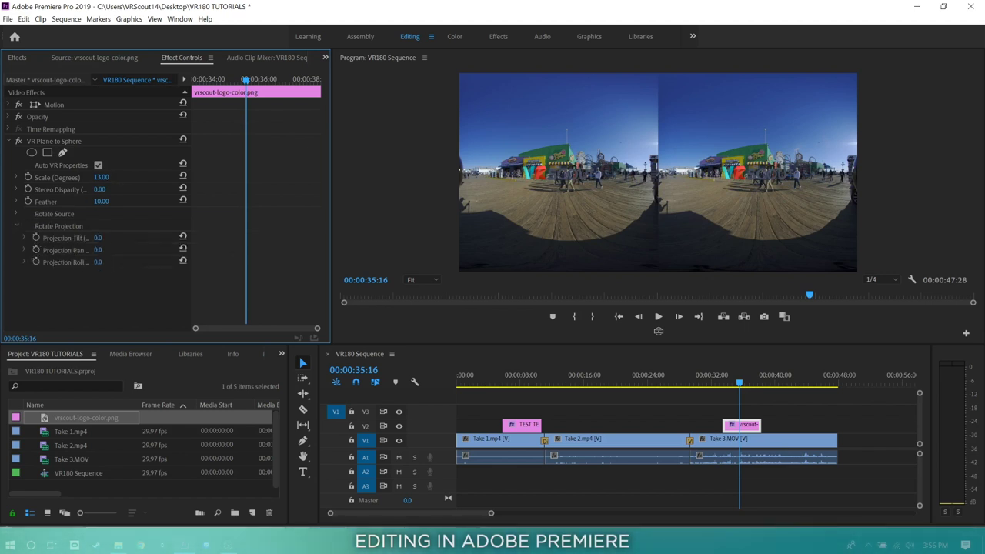
{"action": "left_click_drag", "start_coordinate": [97, 238], "coordinate": [137, 238]}
- Check the logo in VR view and set its Stereo Disparity to 2.00
{"action": "left_click", "coordinate": [658, 332]}
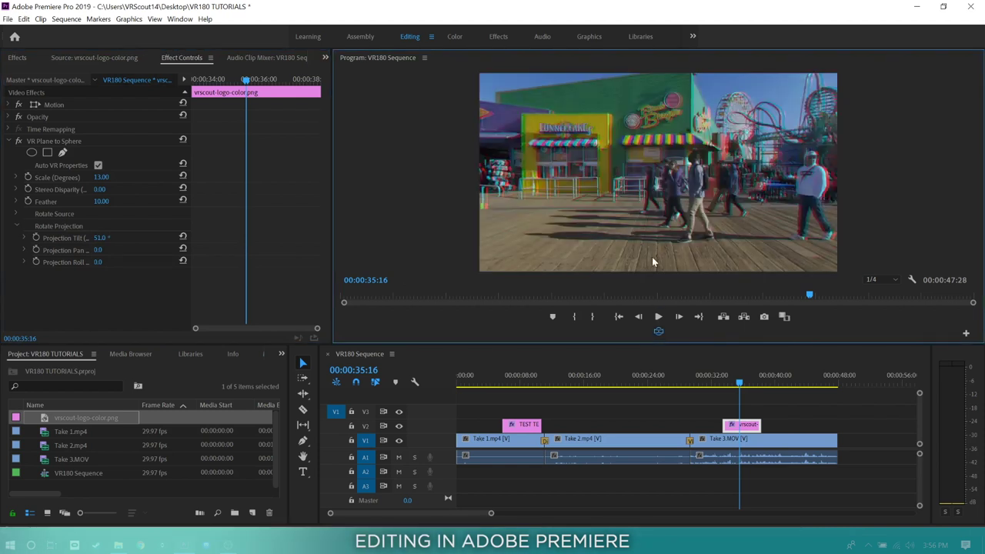
{"action": "left_click_drag", "start_coordinate": [652, 257], "coordinate": [646, 88]}
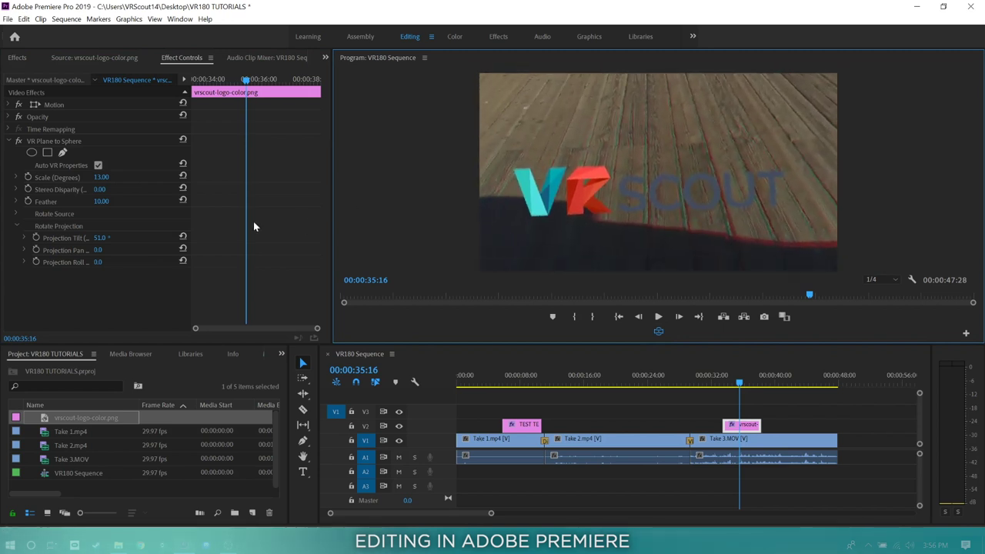
{"action": "left_click", "coordinate": [100, 189]}
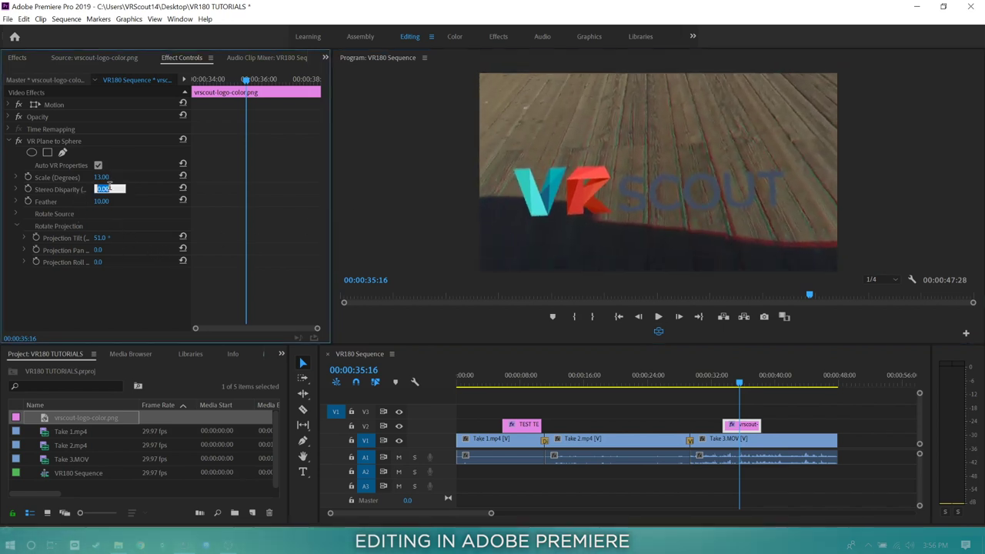
{"action": "type", "text": "2"}
{"action": "key", "text": "Return"}
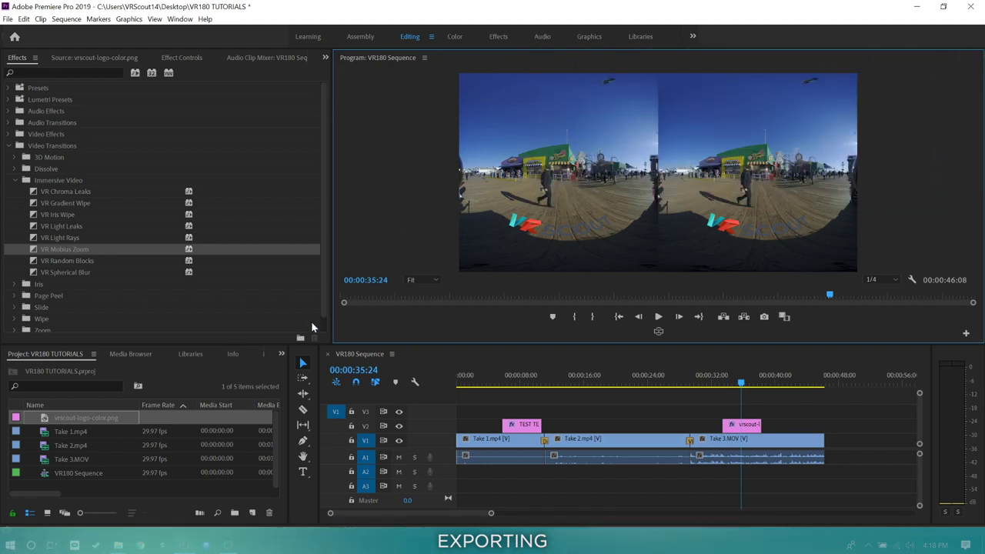
- Open Export Settings for VR180 Sequence and rename the H.264 output to VIDEO 1.mp4
{"action": "left_click", "coordinate": [42, 475]}
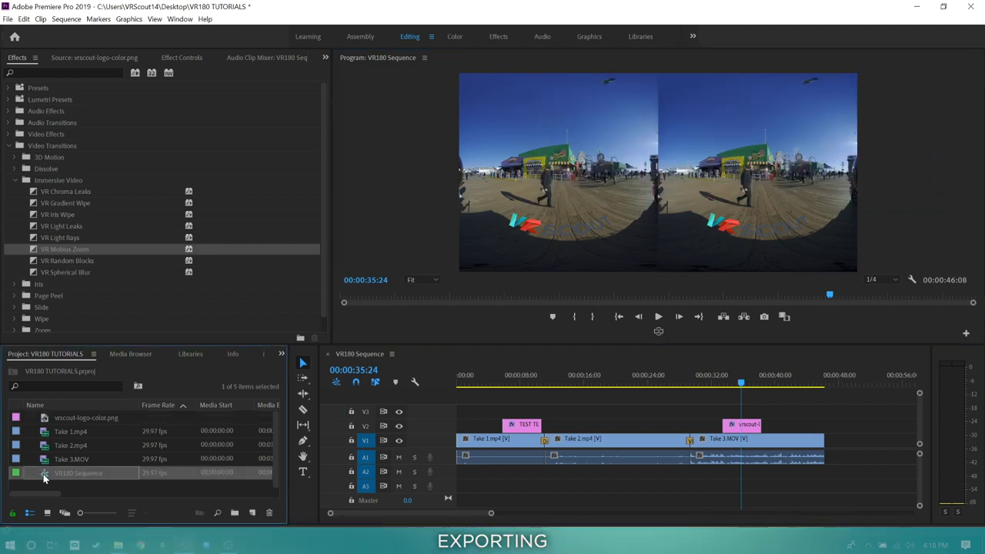
{"action": "right_click", "coordinate": [46, 477]}
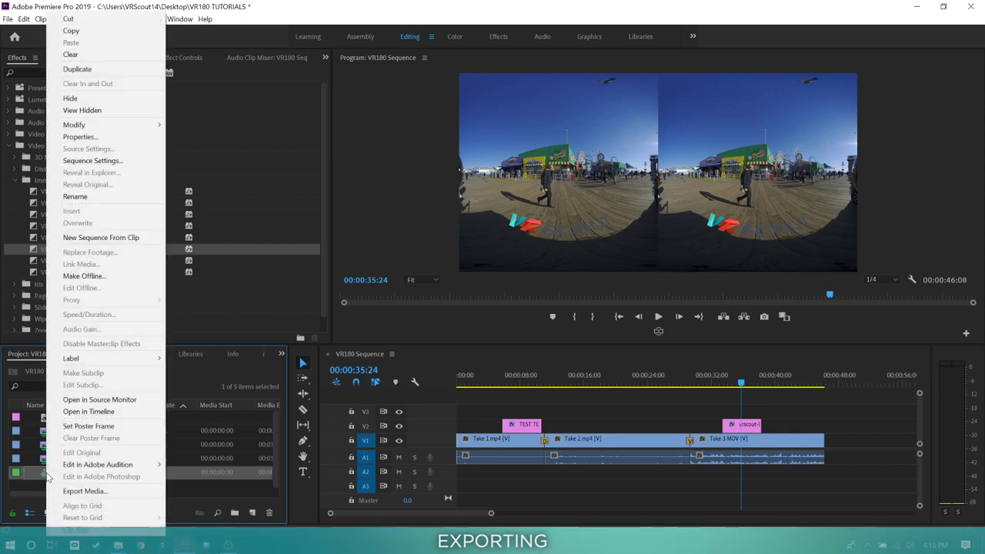
{"action": "left_click", "coordinate": [139, 494]}
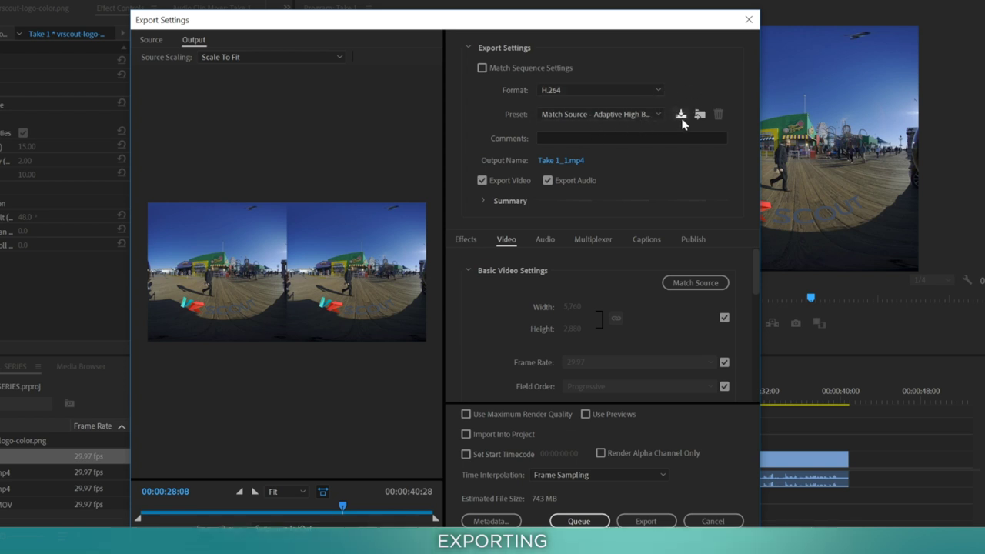
{"action": "left_click", "coordinate": [572, 160]}
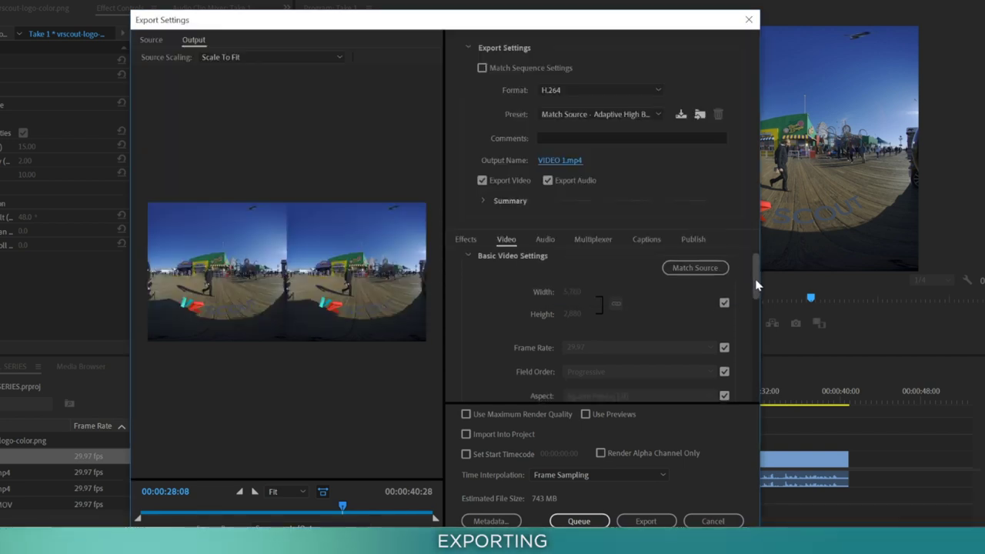
{"action": "left_click_drag", "start_coordinate": [756, 282], "coordinate": [758, 293]}
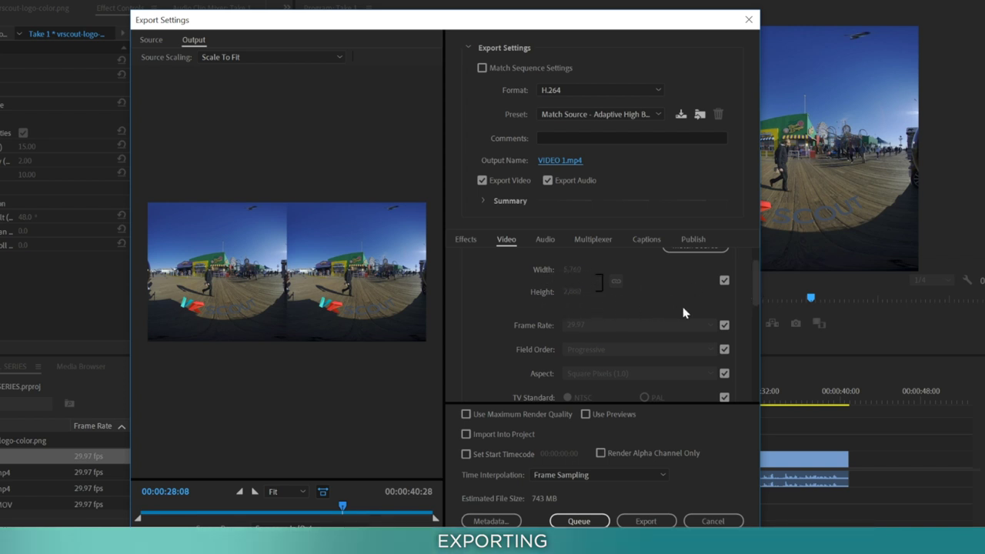
{"action": "scroll", "coordinate": [520, 327], "scroll_direction": "down", "scroll_amount": 5}
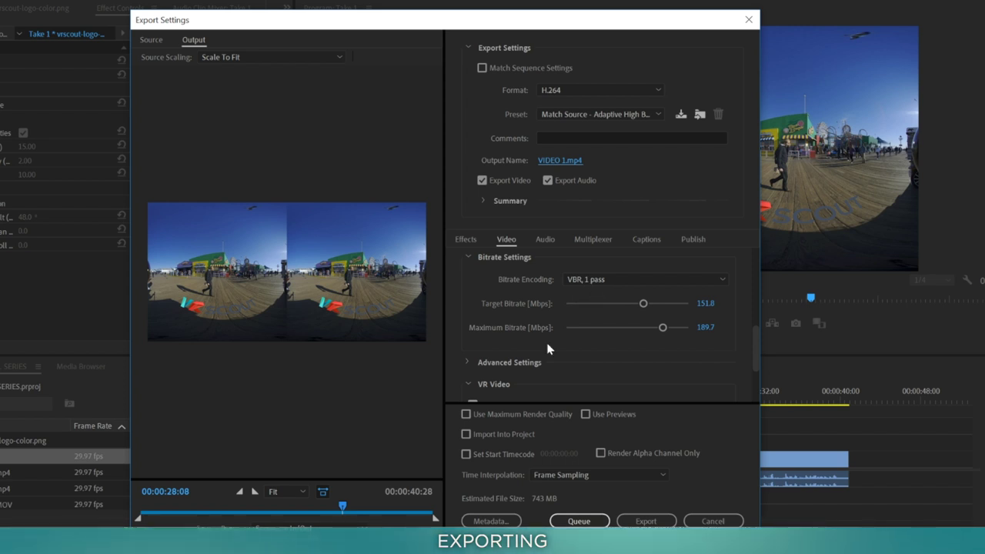
- Set the target bitrate to 150 Mbps and maximum bitrate to 200 Mbps
{"action": "left_click", "coordinate": [706, 308]}
{"action": "type", "text": "150"}
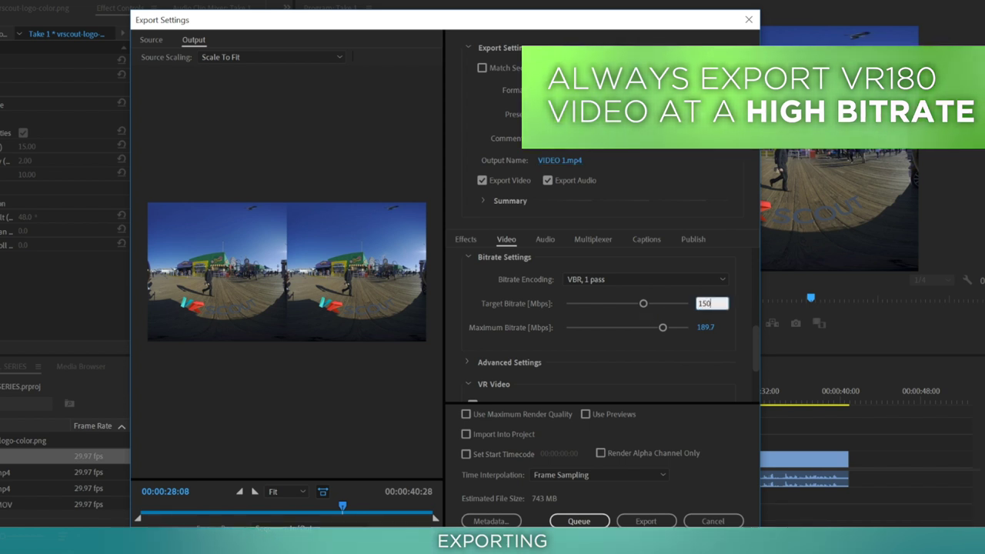
{"action": "key", "text": "Return"}
{"action": "left_click", "coordinate": [707, 328]}
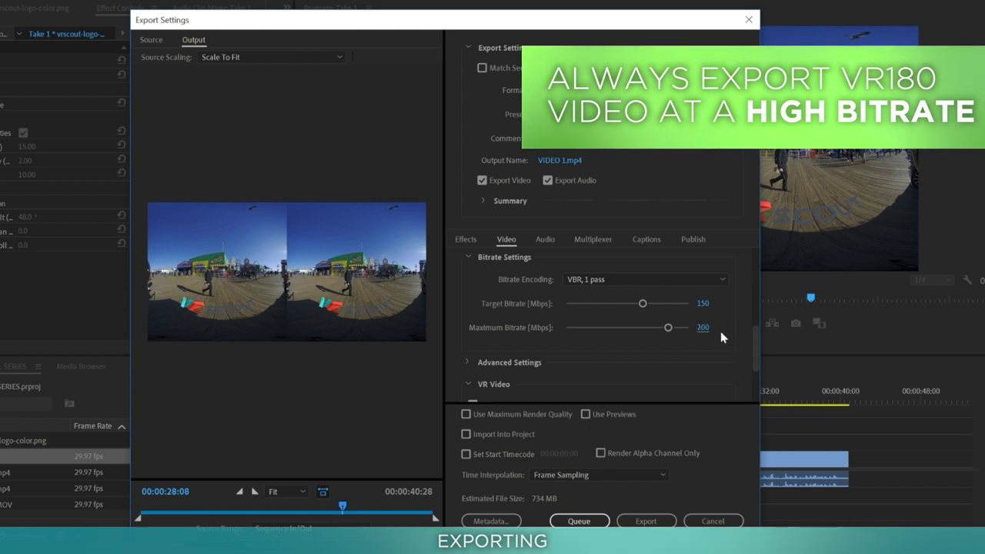
{"action": "scroll", "coordinate": [721, 331], "scroll_direction": "down", "scroll_amount": 1}
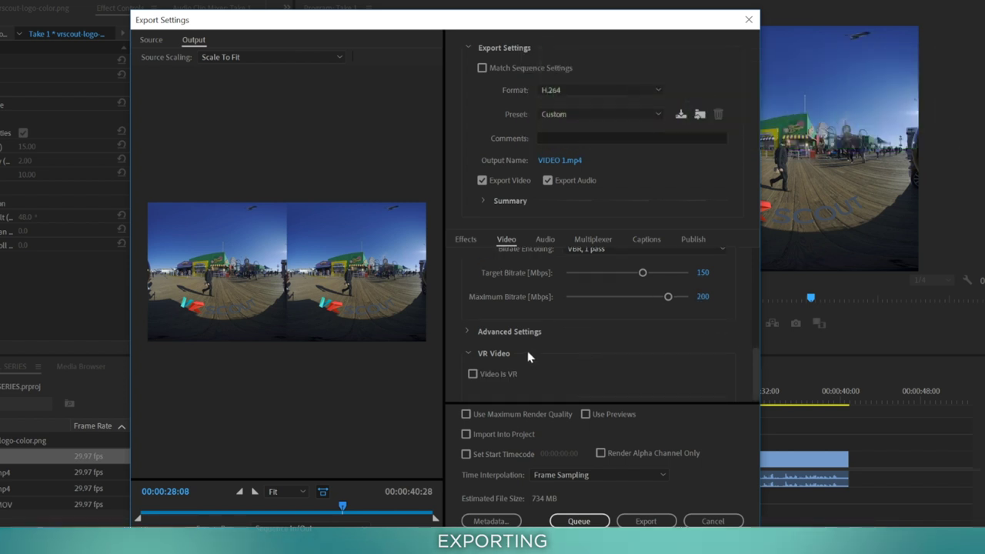
- Mark the export as VR video with Stereoscopic - Side by Side layout and export
{"action": "left_click", "coordinate": [471, 375]}
{"action": "left_click_drag", "start_coordinate": [752, 354], "coordinate": [762, 383]}
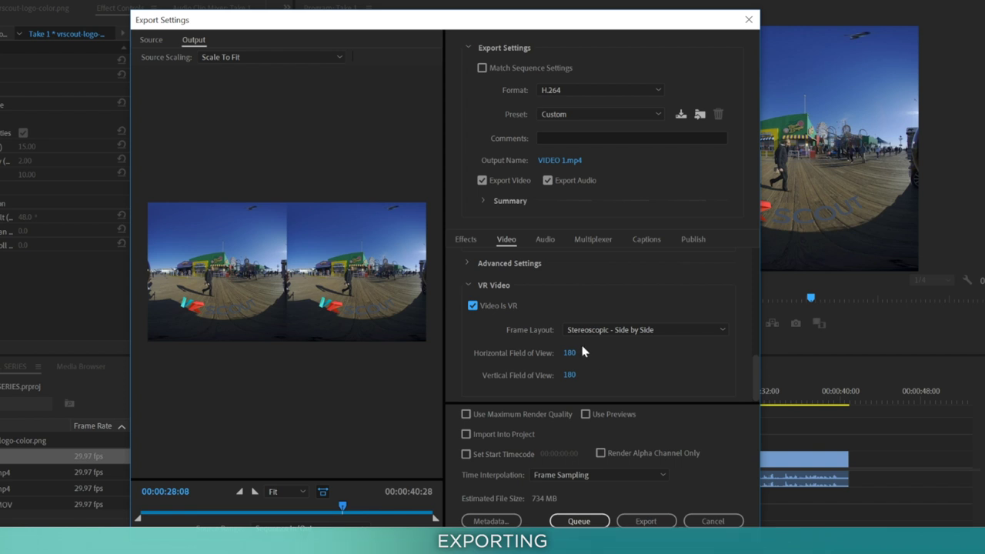
{"action": "left_click", "coordinate": [665, 330]}
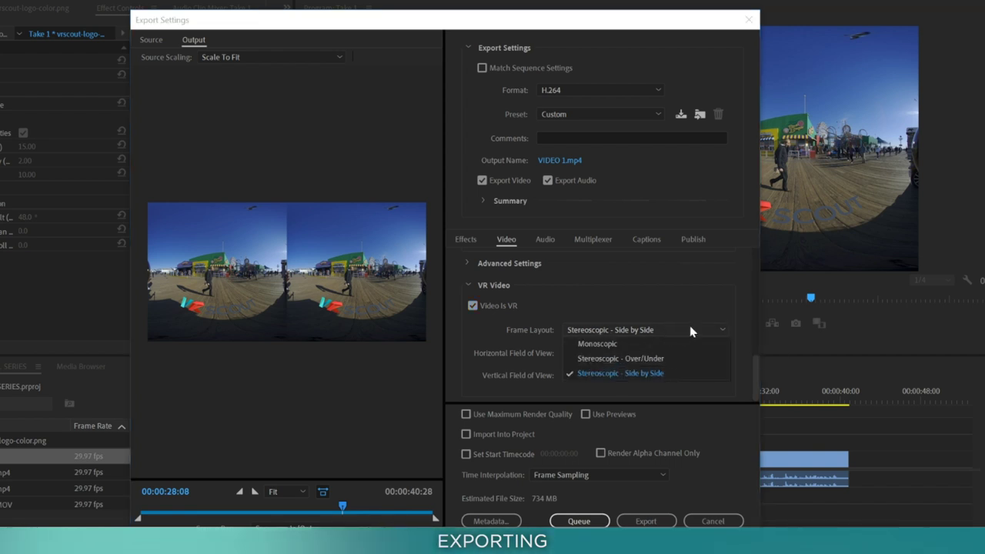
{"action": "left_click", "coordinate": [692, 328]}
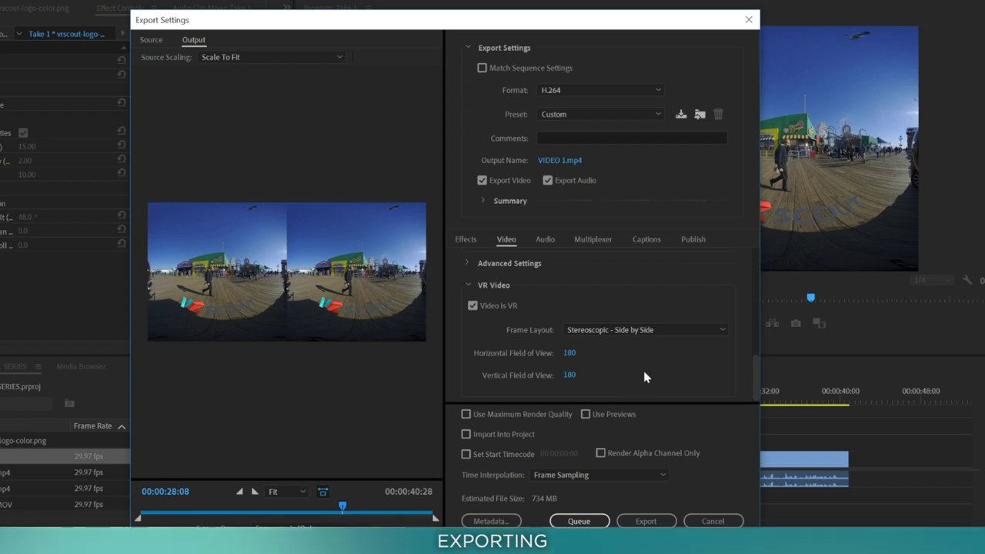
{"action": "left_click", "coordinate": [646, 523]}
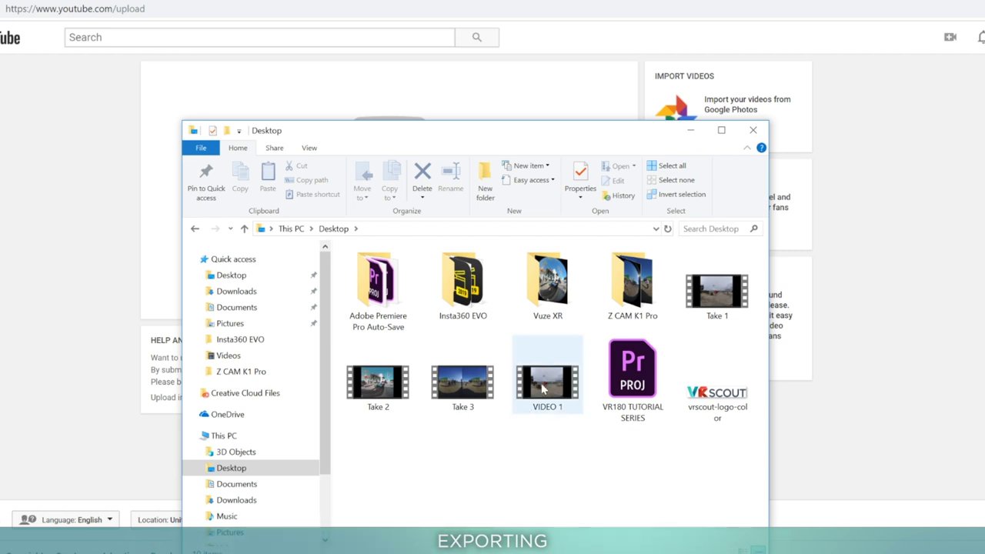
- Drag VIDEO 1 from the Desktop folder onto the YouTube upload area
{"action": "left_click", "coordinate": [543, 391]}
{"action": "left_click_drag", "start_coordinate": [590, 128], "coordinate": [225, 145]}
{"action": "left_click_drag", "start_coordinate": [194, 389], "coordinate": [514, 147]}
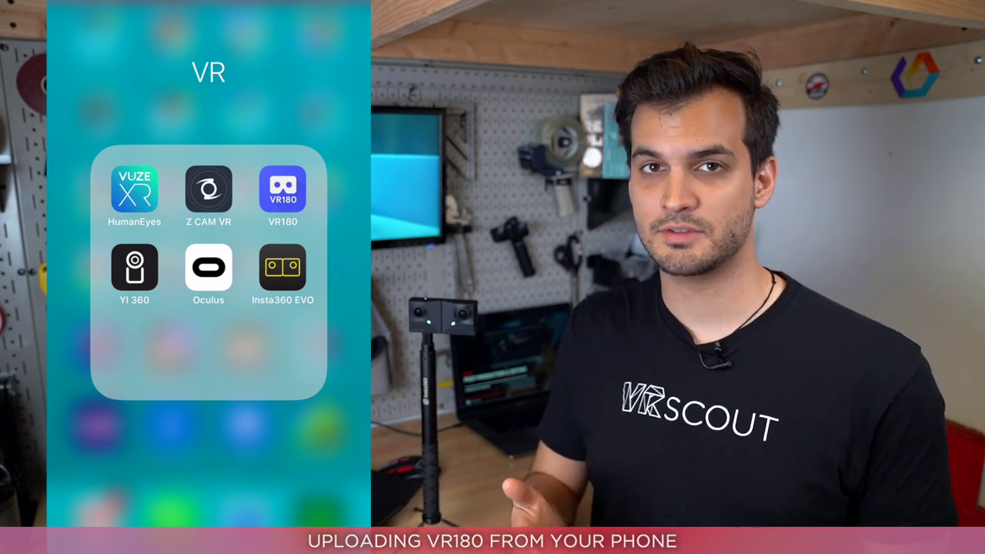
- Launch the Insta360 EVO app and open the 2019-04-05 Pier 39 clip on the camera
{"action": "left_click", "coordinate": [283, 267]}
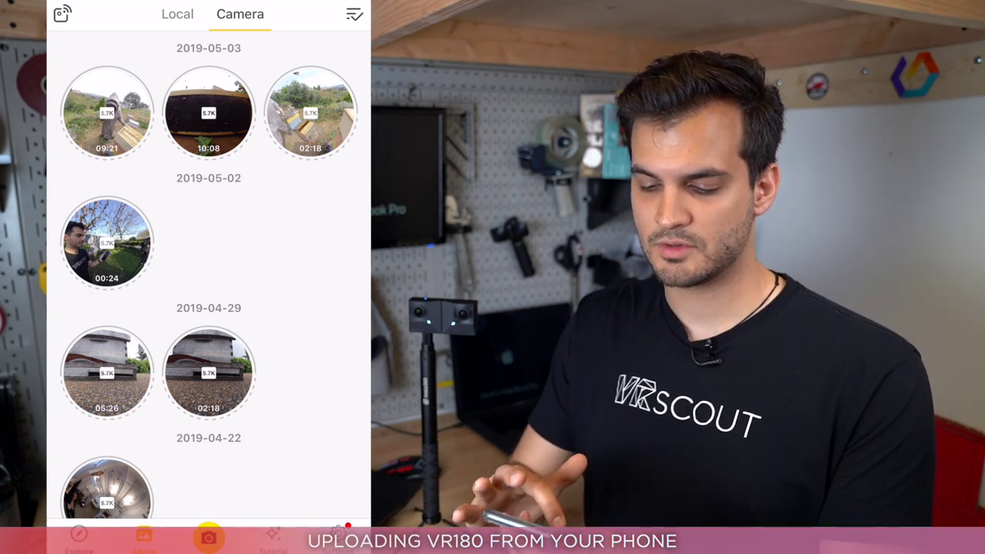
{"action": "scroll", "coordinate": [208, 277], "scroll_direction": "down", "scroll_amount": 3}
{"action": "scroll", "coordinate": [208, 277], "scroll_direction": "down", "scroll_amount": 10}
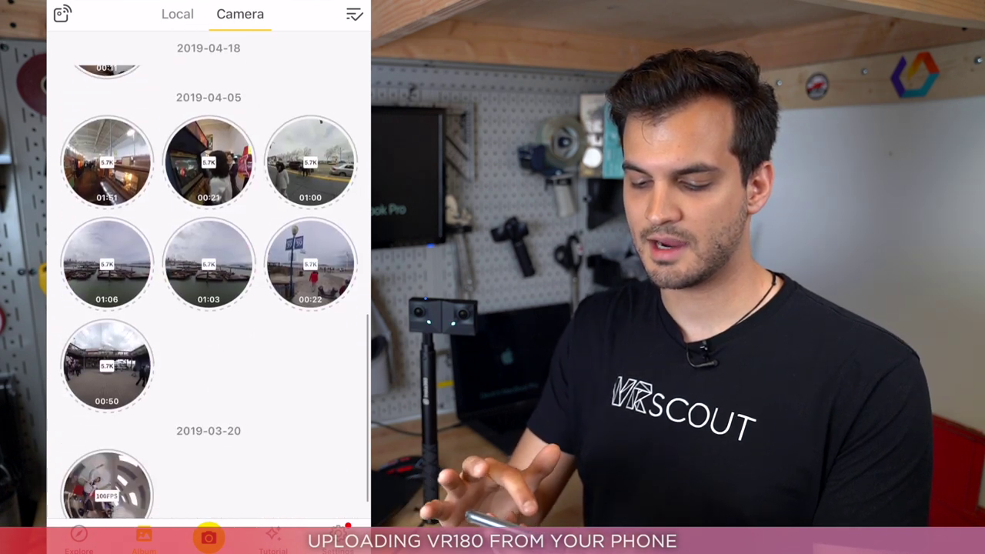
{"action": "left_click", "coordinate": [107, 415]}
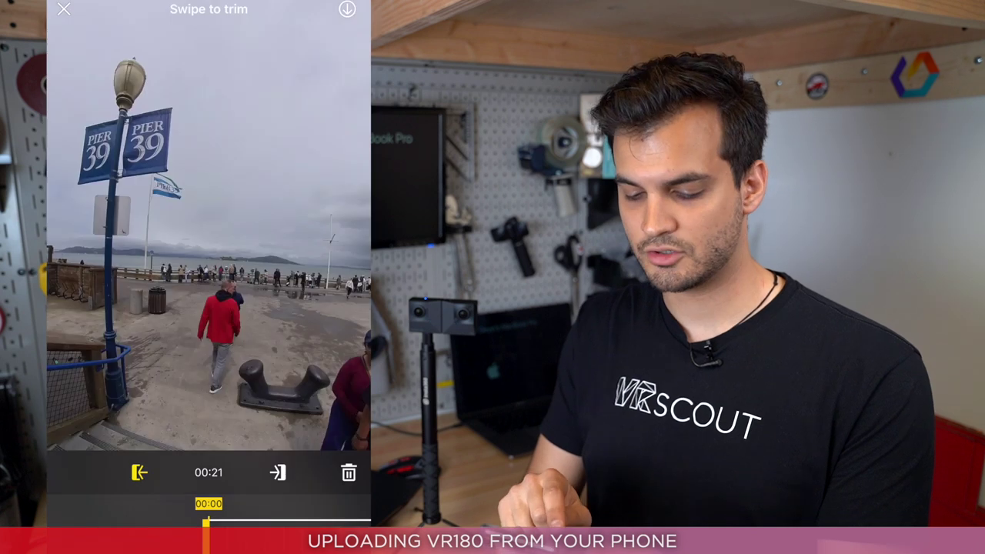
- Trim the clip's end, download it to the phone, and view it in the Local album
{"action": "mouse_move", "coordinate": [254, 308]}
{"action": "left_mouse_down"}
{"action": "mouse_move", "coordinate": [153, 307]}
{"action": "mouse_move", "coordinate": [200, 308]}
{"action": "left_mouse_up"}
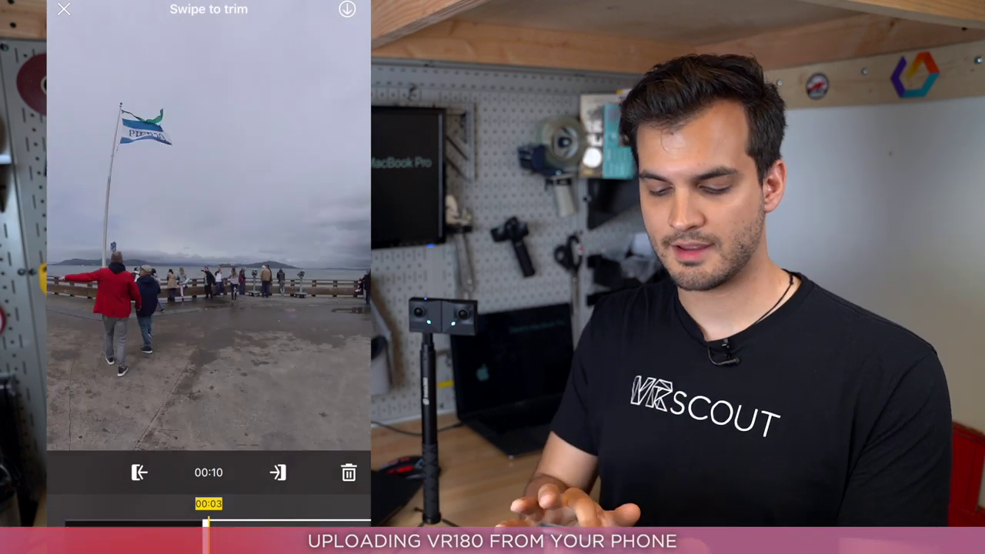
{"action": "left_click", "coordinate": [347, 9]}
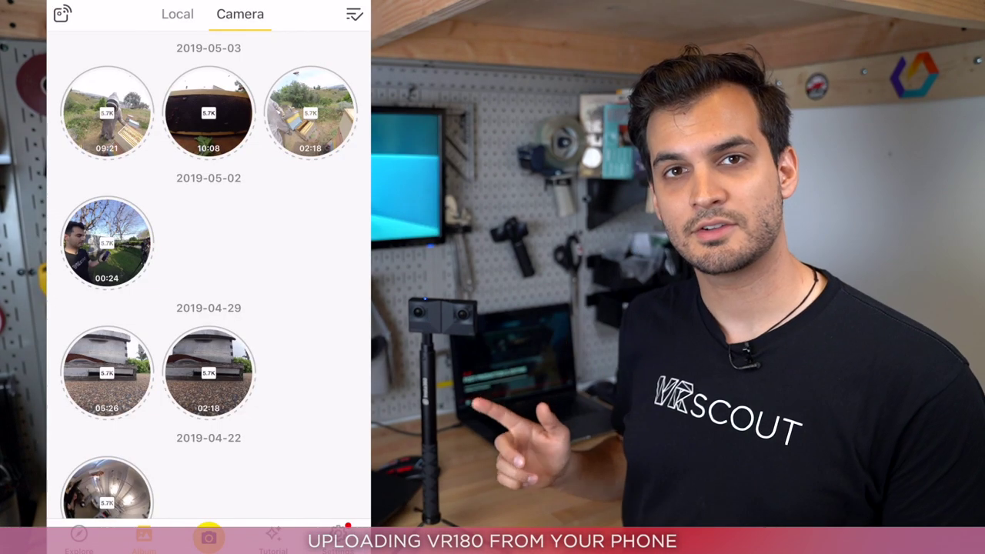
{"action": "left_click", "coordinate": [177, 14]}
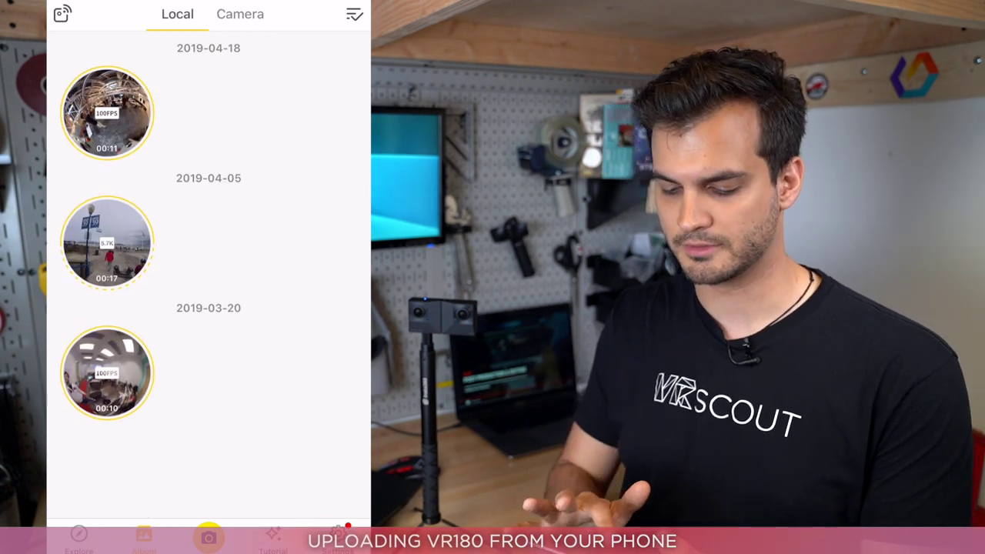
- Play the downloaded 2019-04-05 Pier 39 clip from the Local album
{"action": "left_click", "coordinate": [107, 113]}
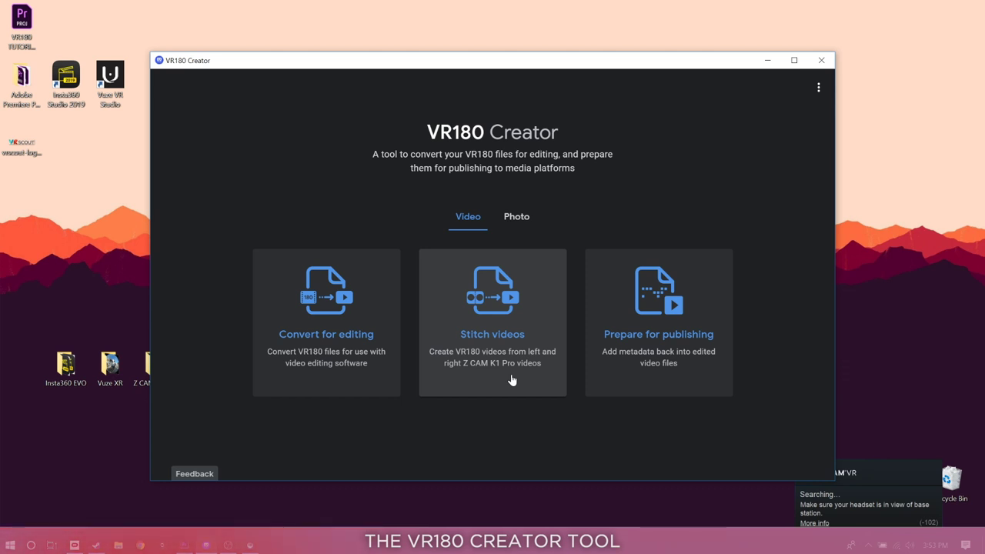
- Show VR180 Creator's Photo publishing tools, then open the VR180 test garden photo and tilt toward the sky
{"action": "left_click", "coordinate": [714, 375]}
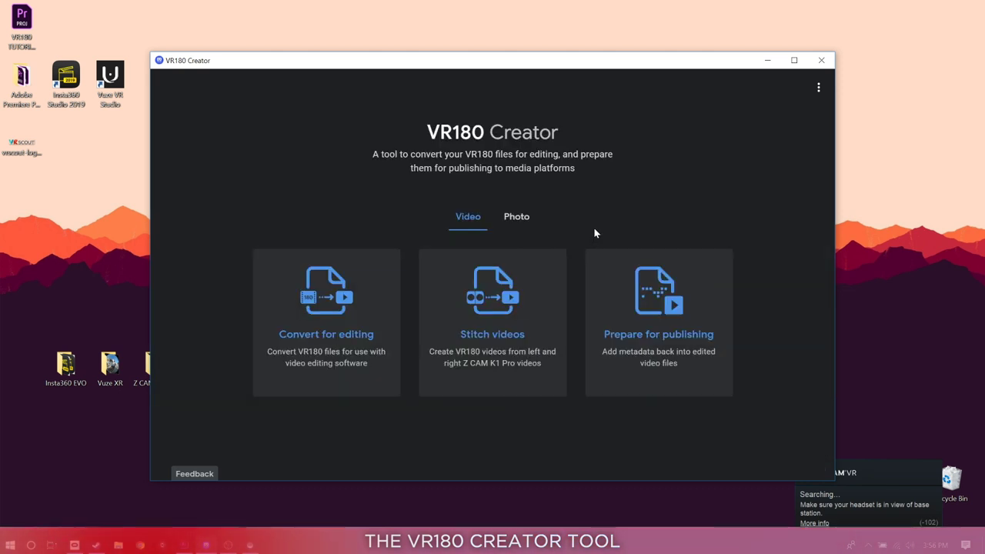
{"action": "left_click", "coordinate": [514, 219]}
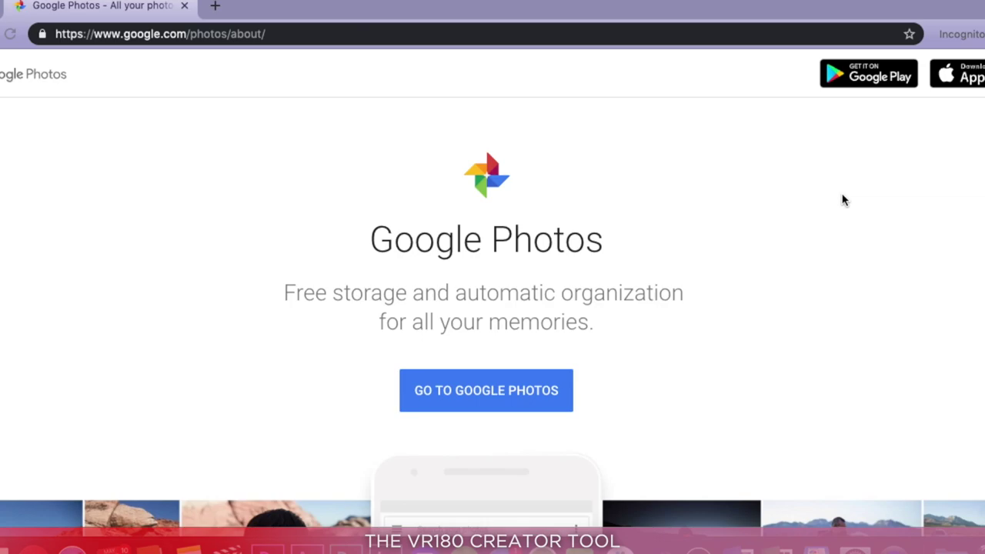
{"action": "scroll", "coordinate": [843, 200], "scroll_direction": "down", "scroll_amount": 5}
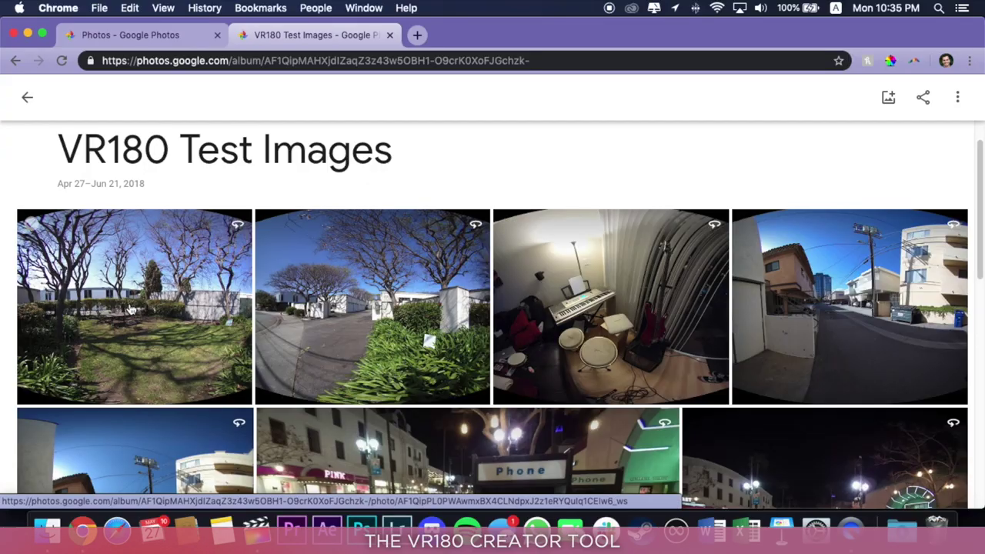
{"action": "left_click", "coordinate": [487, 356]}
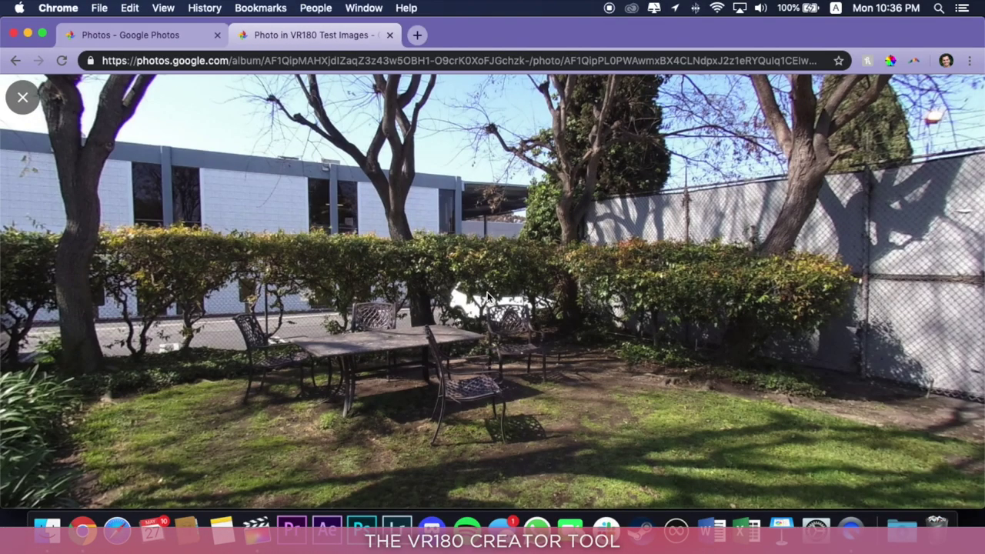
{"action": "left_click_drag", "start_coordinate": [486, 297], "coordinate": [254, 362]}
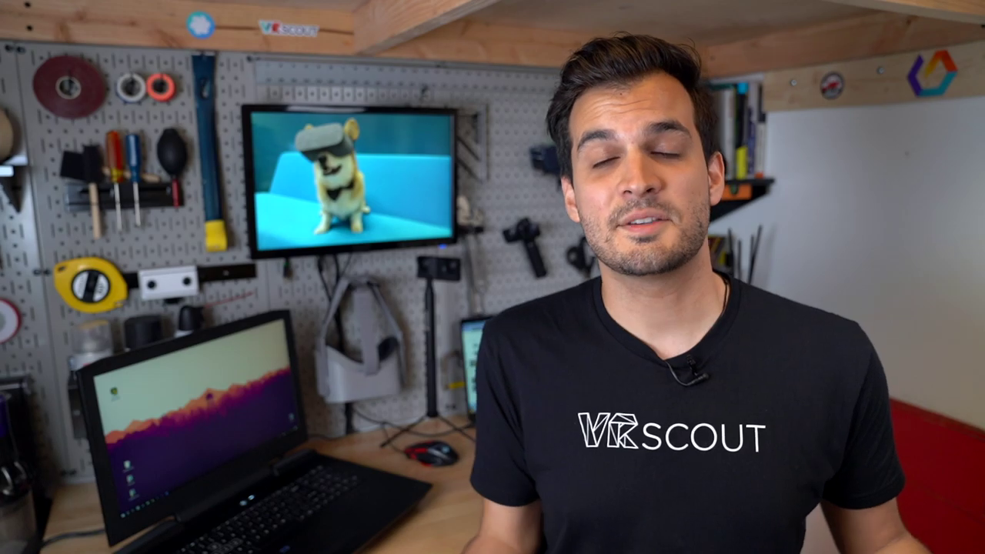